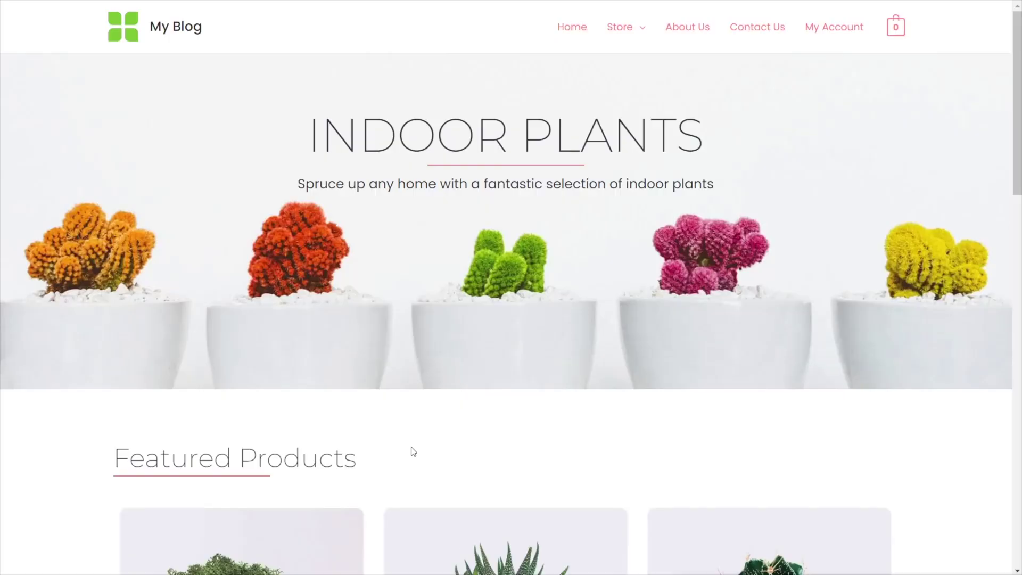
Browse back through the Featured Products carousel on the store's home page.
scroll(477, 326, down, 5)
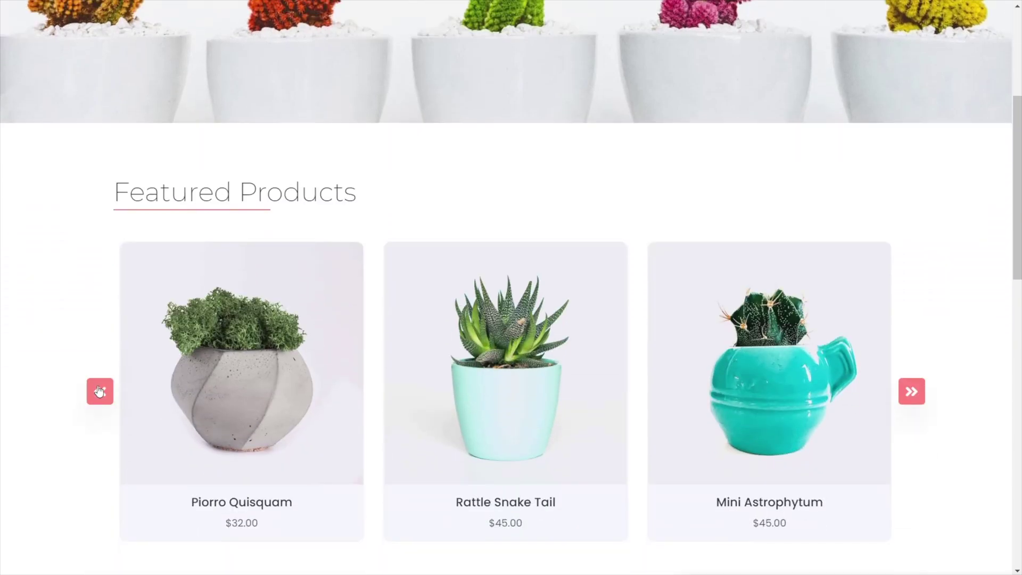
click(99, 391)
click(99, 391)
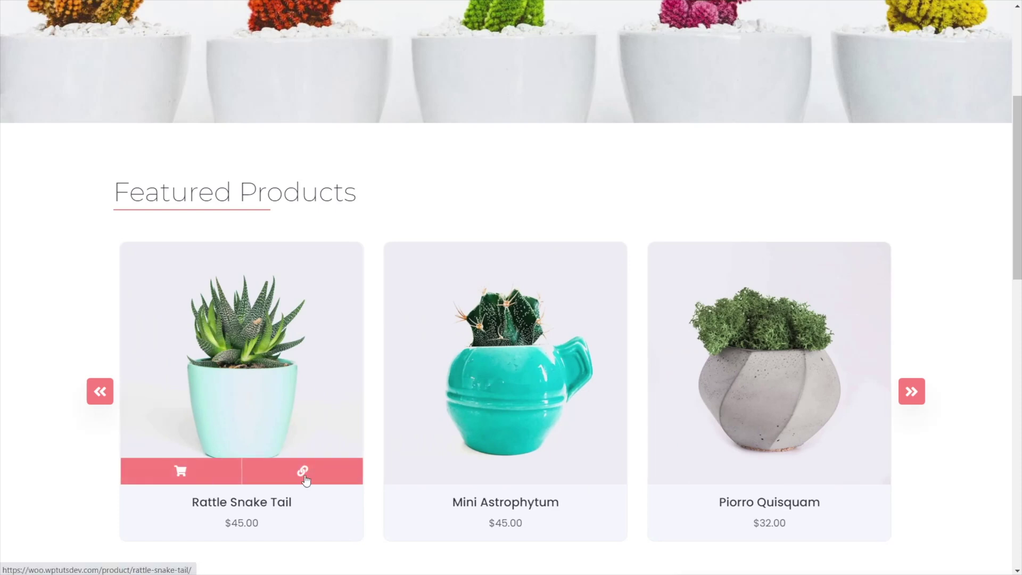
Preview the Money Plant in its quick view, close it, and look over the Latest Products section.
scroll(305, 476, down, 7)
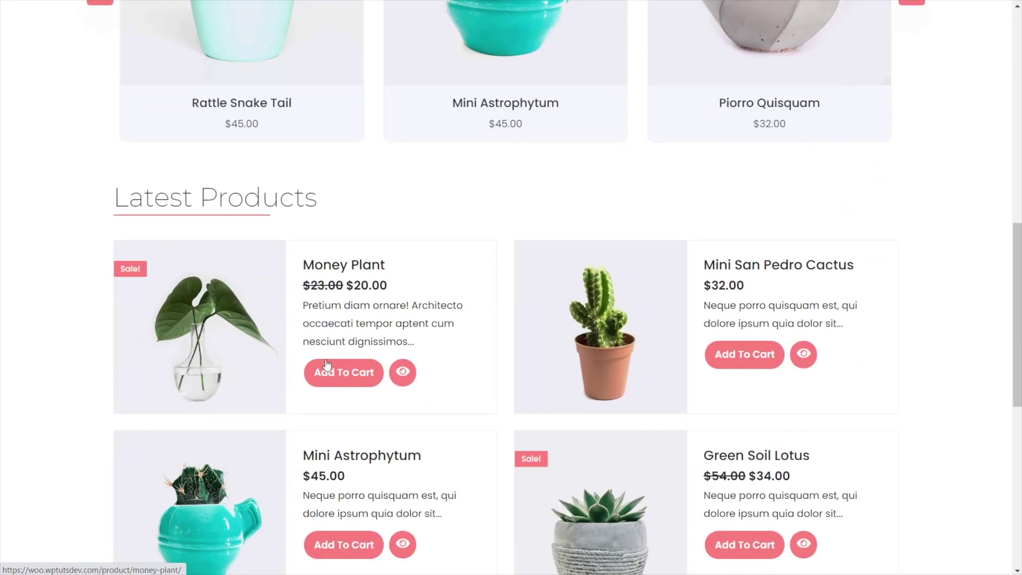
click(403, 371)
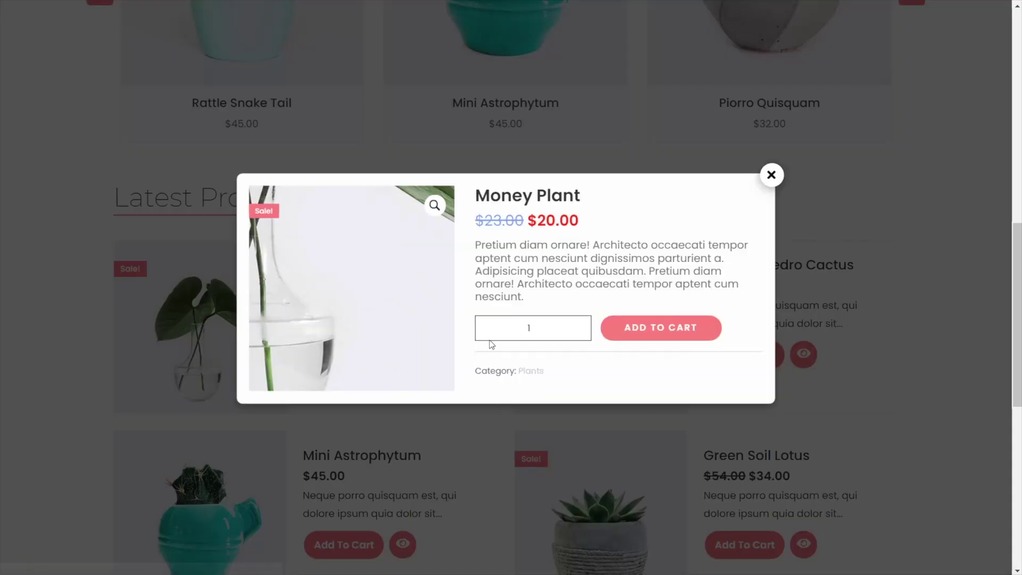
click(773, 177)
scroll(929, 333, down, 4)
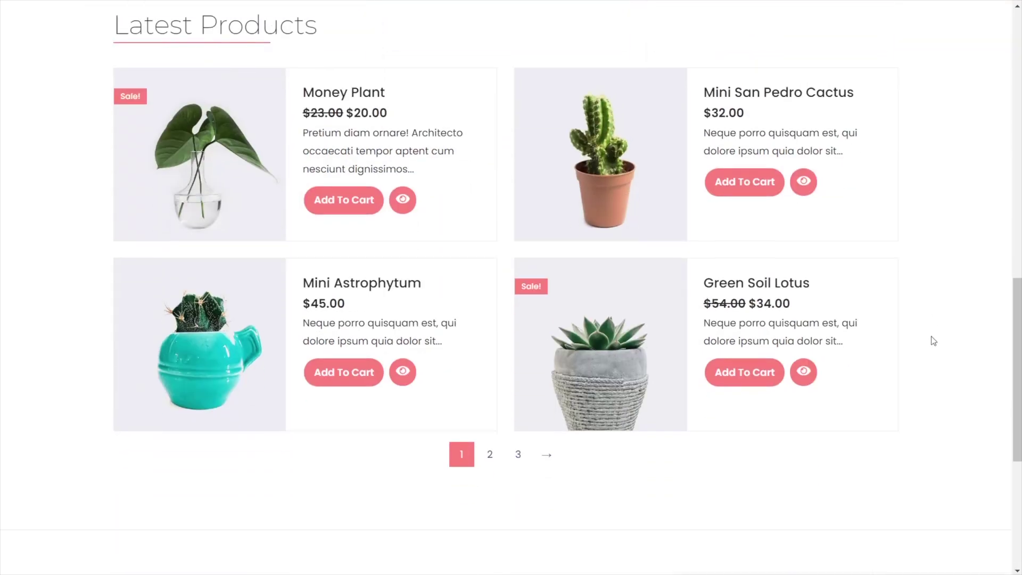
scroll(931, 341, up, 2)
scroll(933, 340, up, 12)
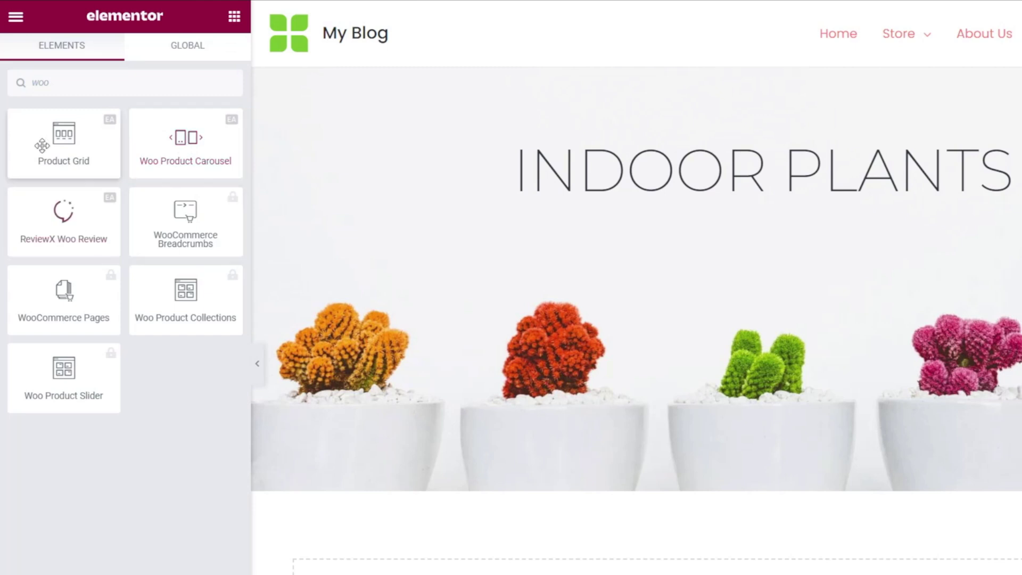
Place a Product Grid widget below the hero banner and set its section's top and bottom margins to 70 px.
drag(69, 141, 290, 486)
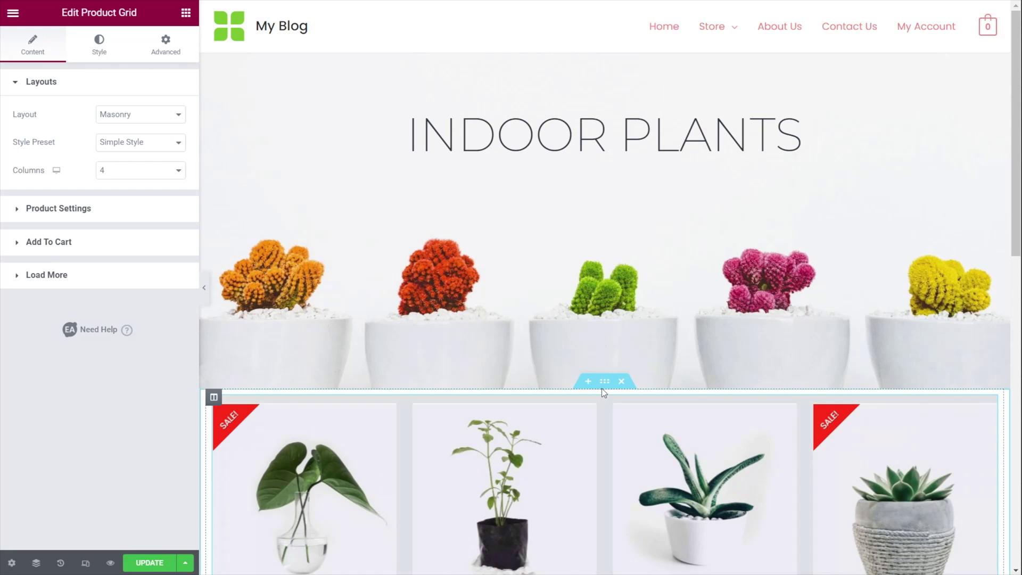
click(604, 381)
click(160, 48)
click(29, 128)
text(70)
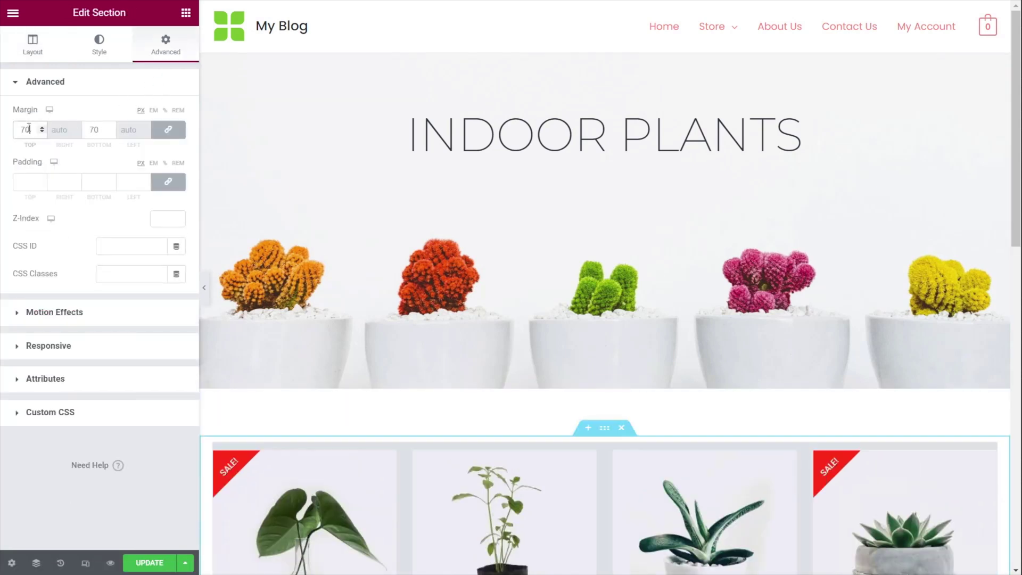
Compare the Grid, List and Masonry layouts for the product grid and set the layout to List.
scroll(379, 481, down, 4)
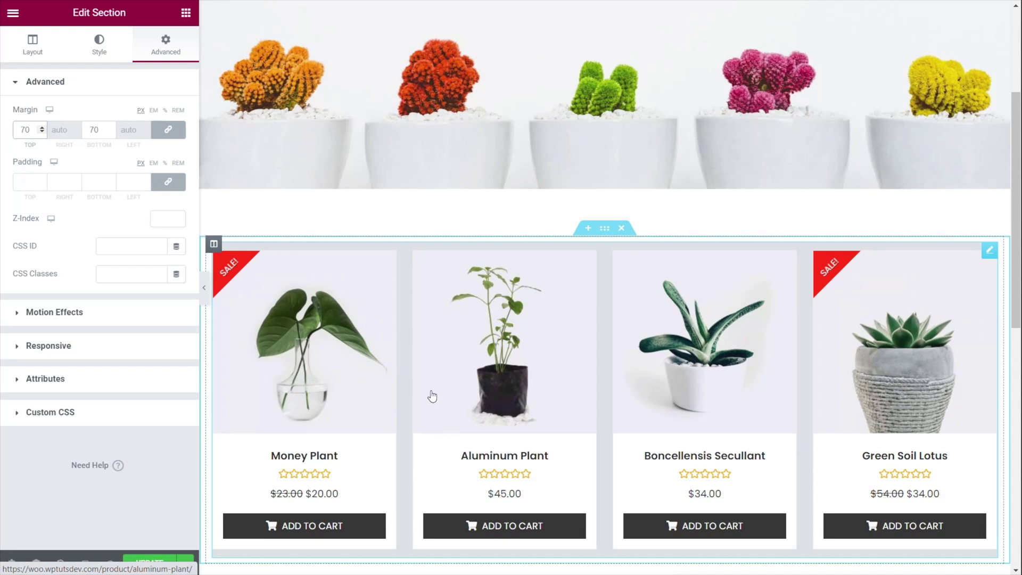
click(988, 254)
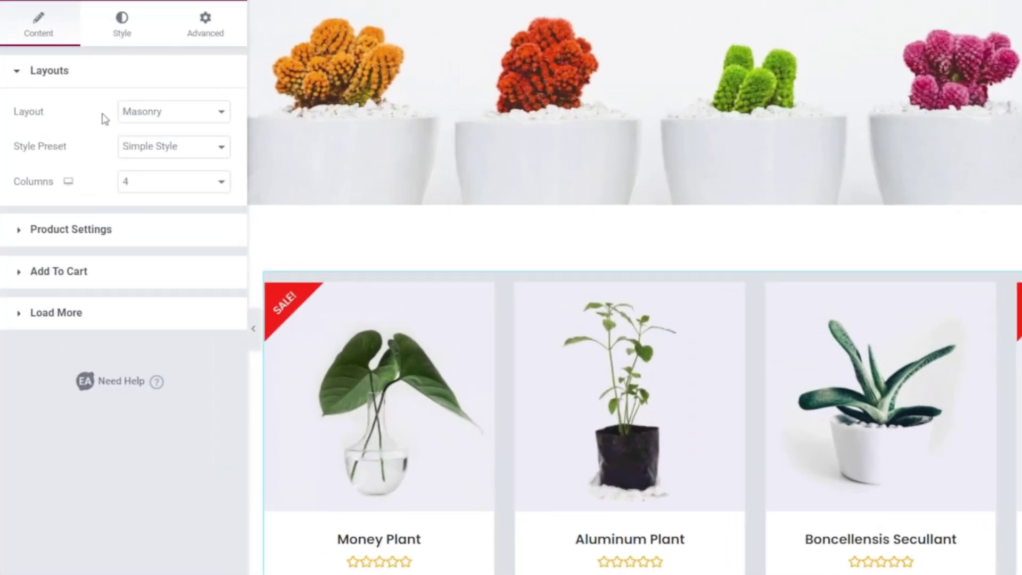
click(155, 115)
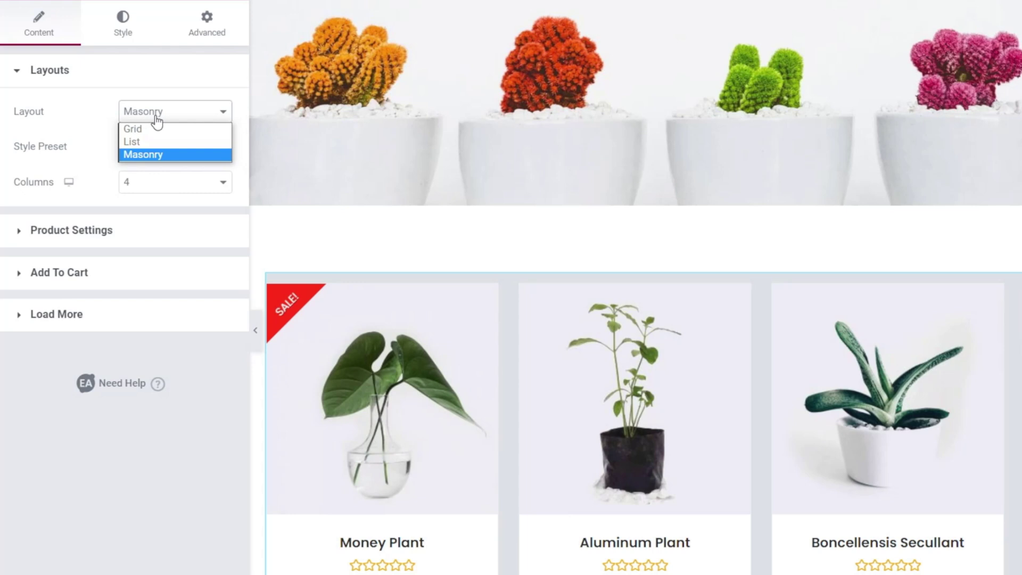
click(152, 129)
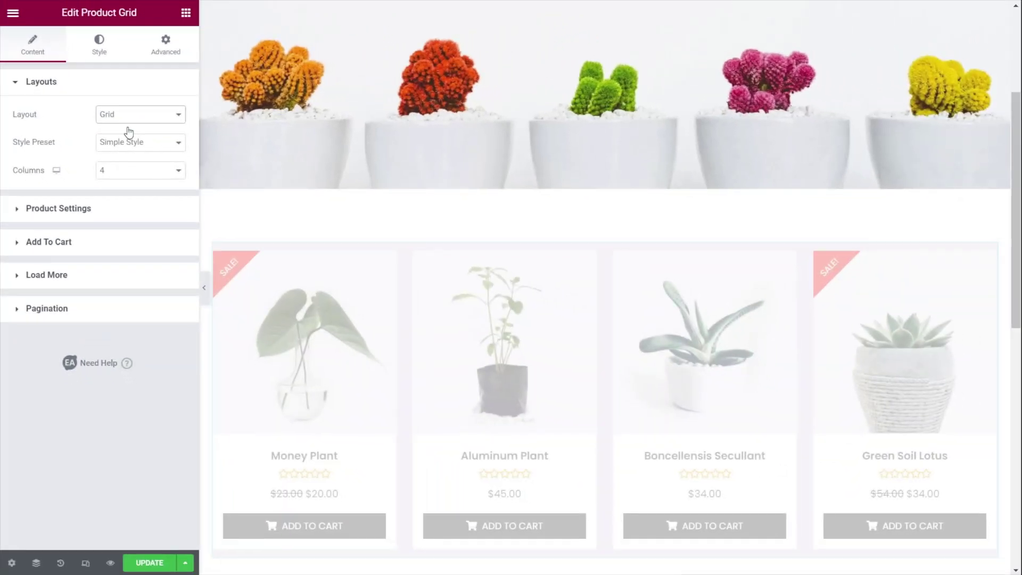
click(170, 113)
click(138, 138)
click(139, 114)
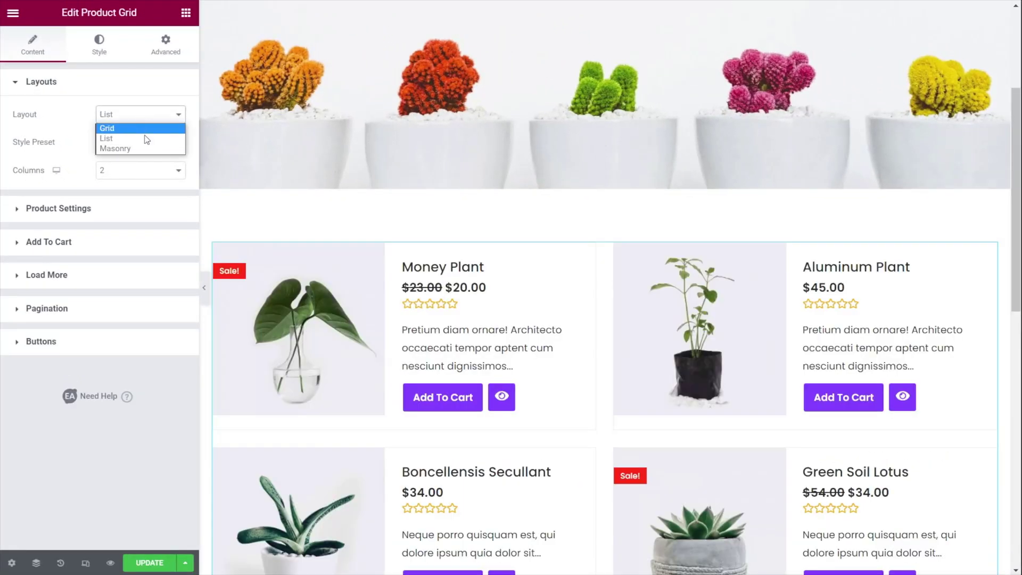
click(143, 149)
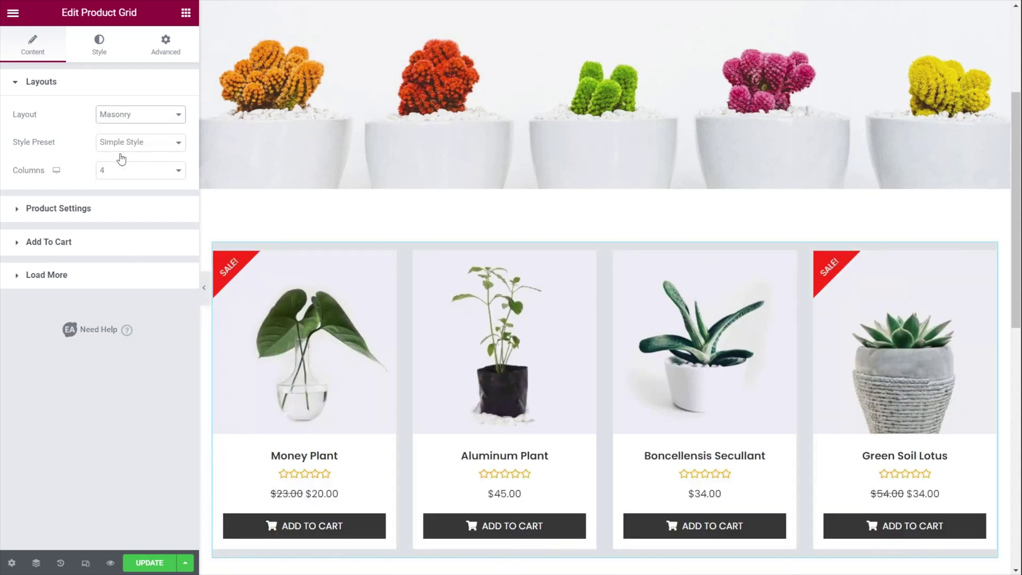
click(142, 121)
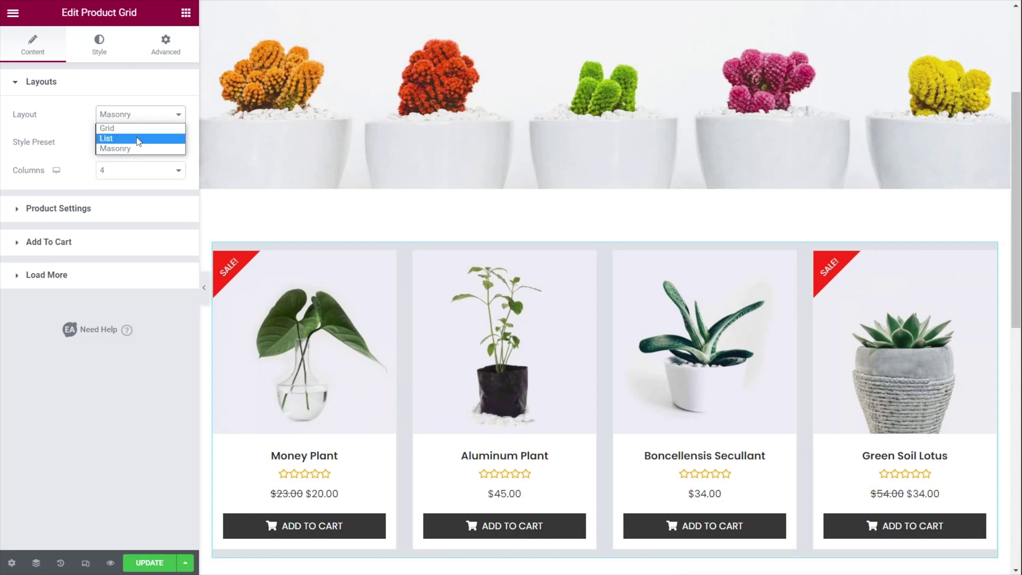
click(139, 139)
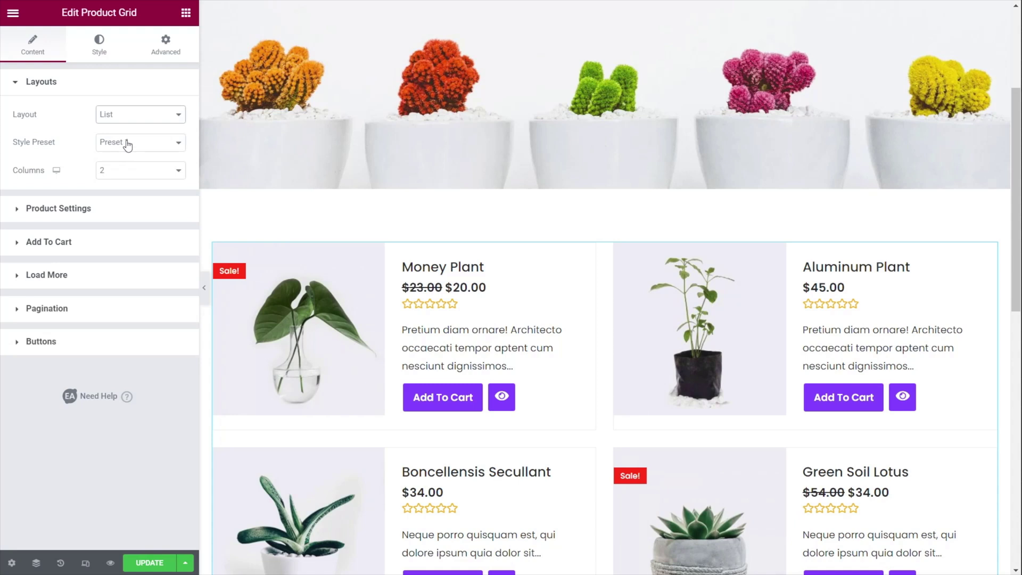
Try style presets Preset 2 and Preset 3 on the product list, with a single column for Preset 3.
click(128, 144)
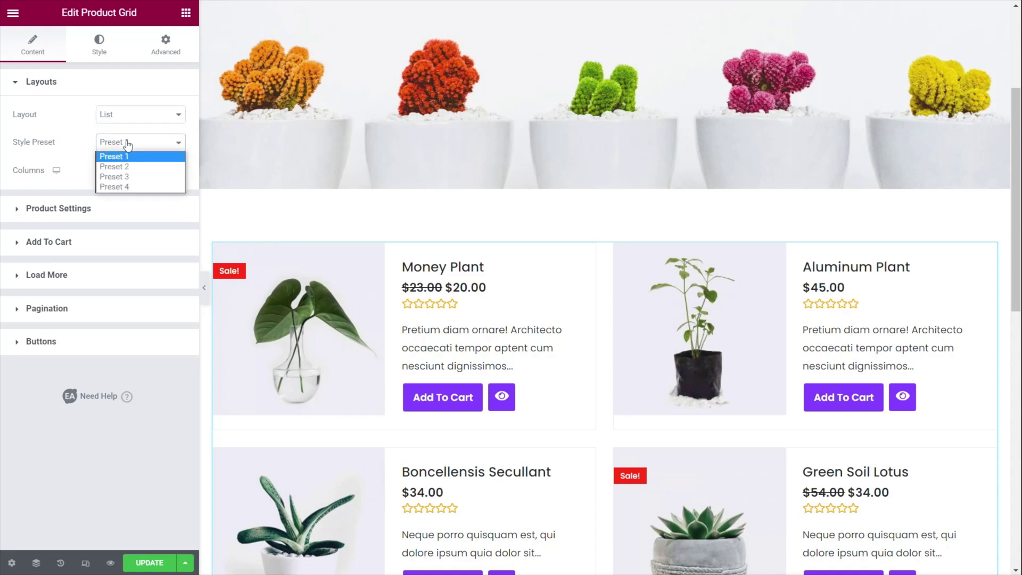
click(128, 166)
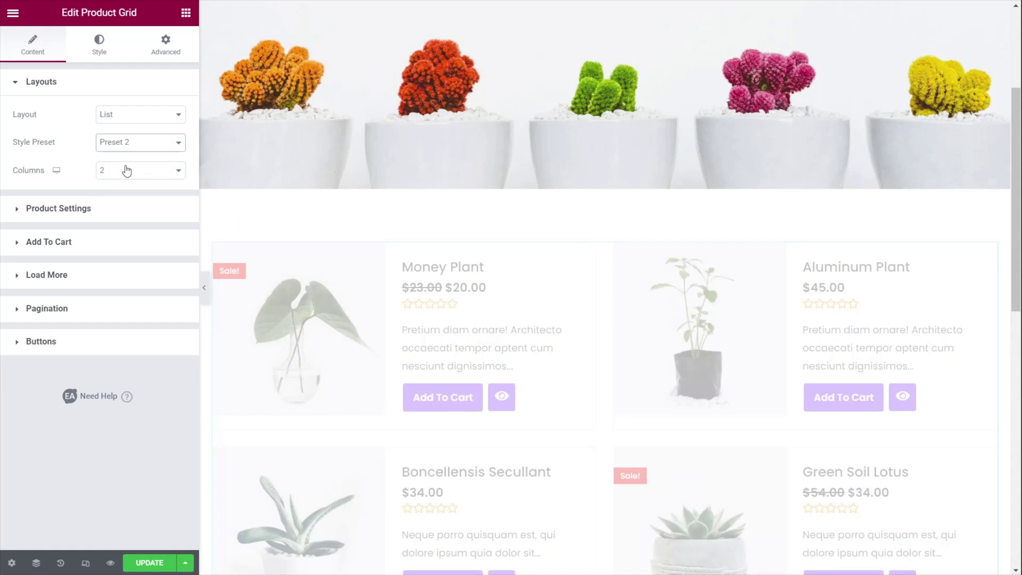
click(129, 147)
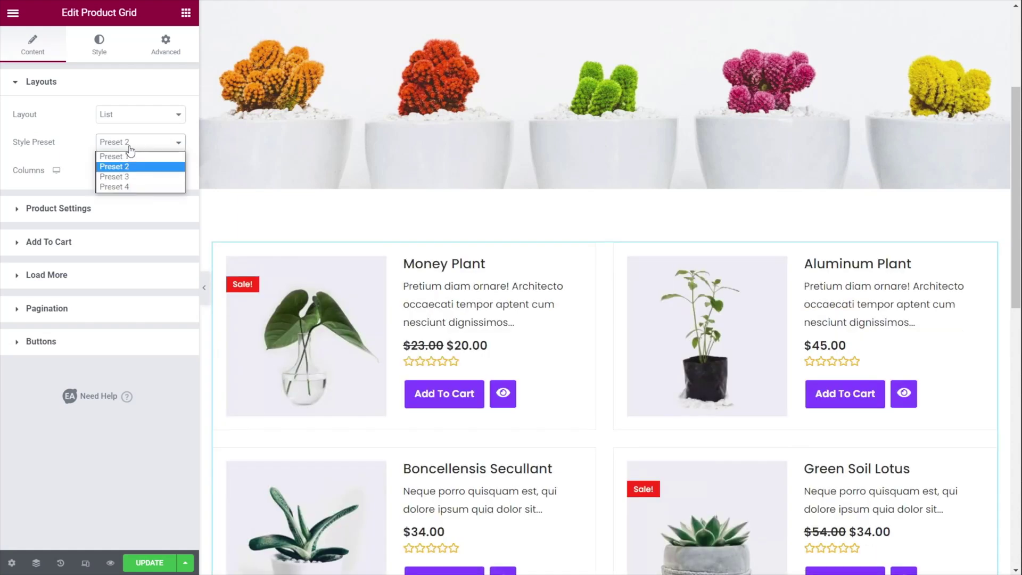
click(129, 177)
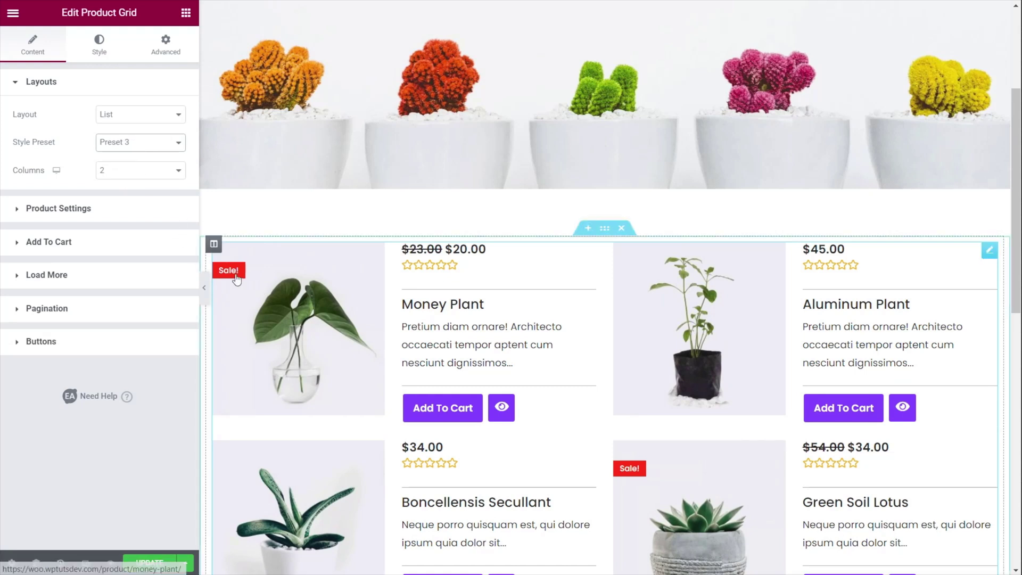
click(145, 172)
click(141, 184)
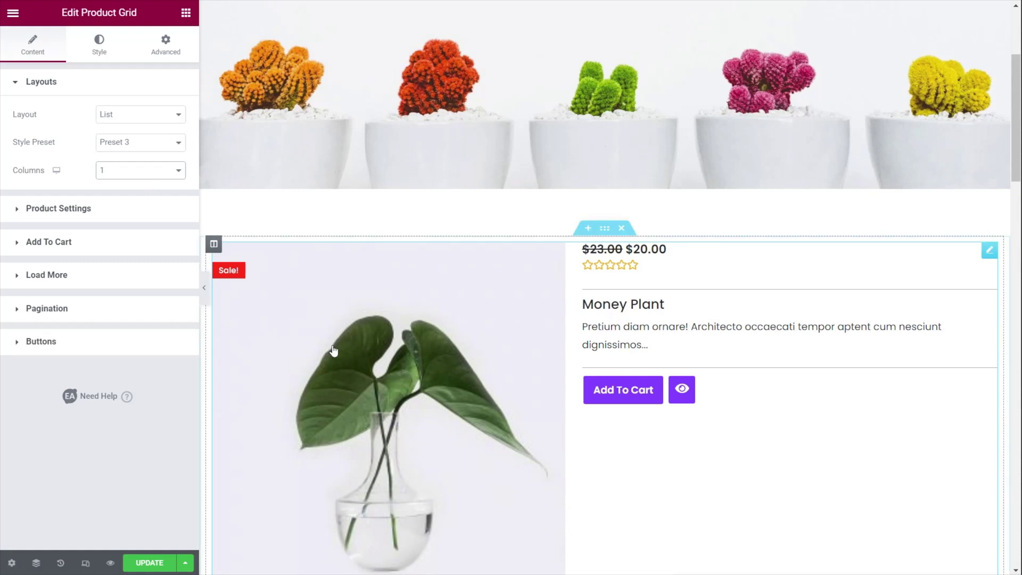
scroll(330, 348, down, 4)
scroll(330, 348, up, 3)
scroll(330, 349, up, 3)
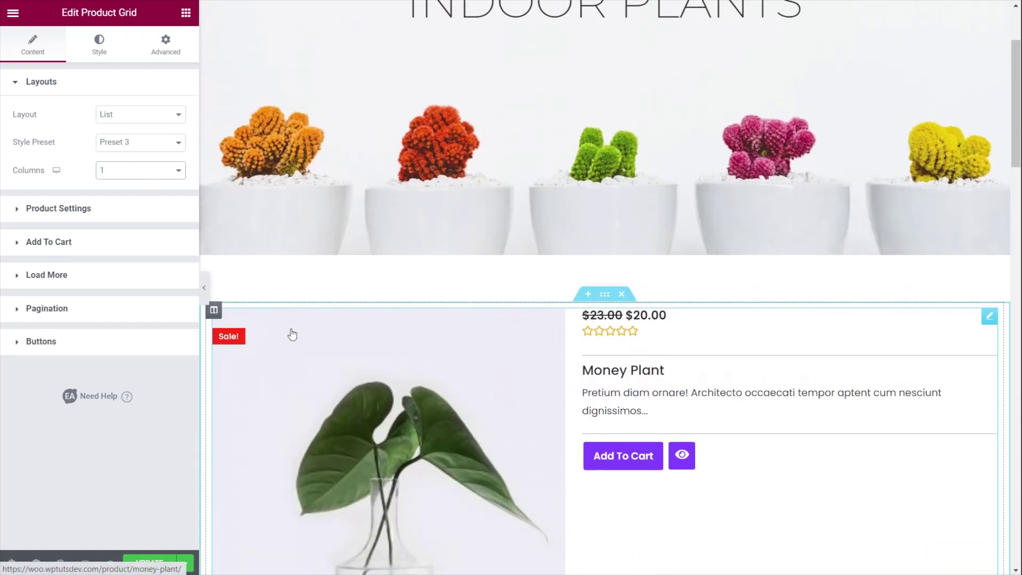
Set the product list's style preset to Preset 1 and its columns to 2.
click(142, 147)
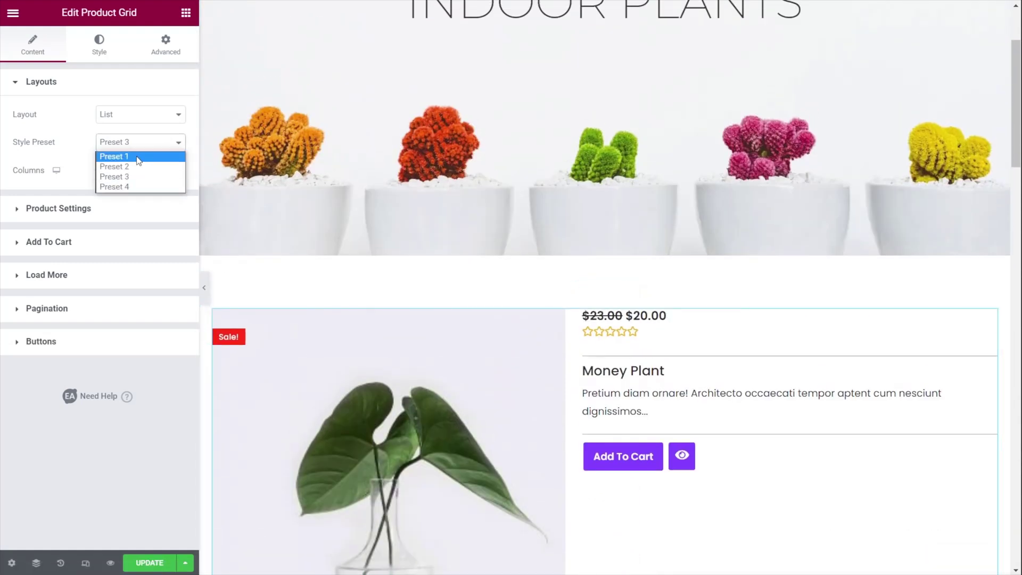
click(139, 157)
click(141, 173)
click(137, 192)
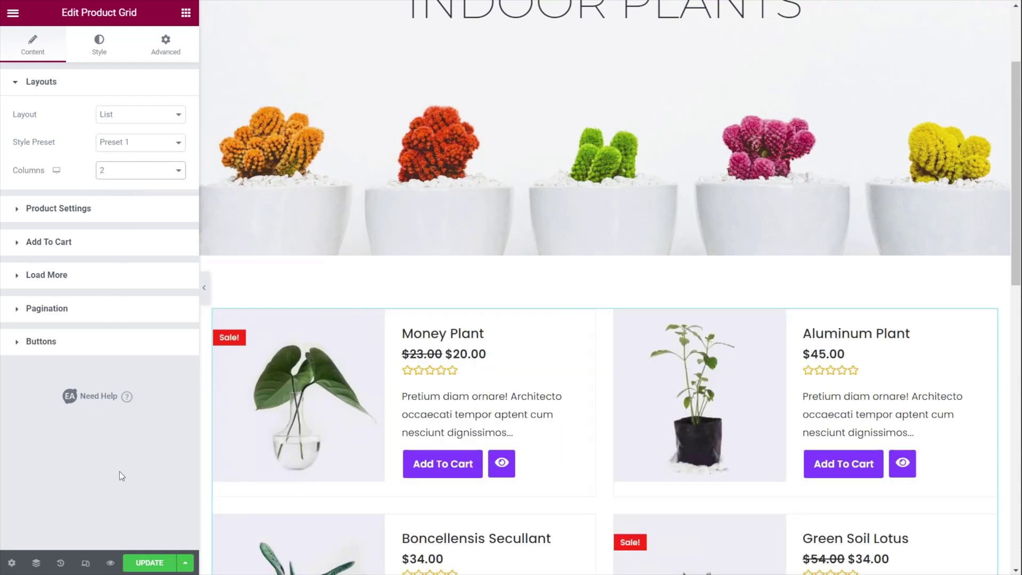
Try the Dynamic source in the product settings and return the source to Products.
click(74, 209)
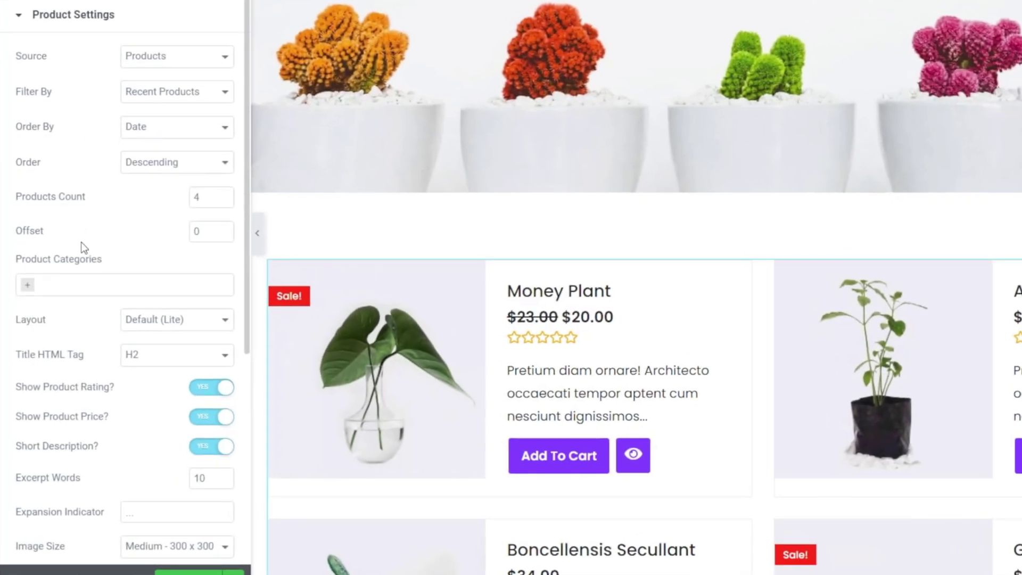
click(148, 59)
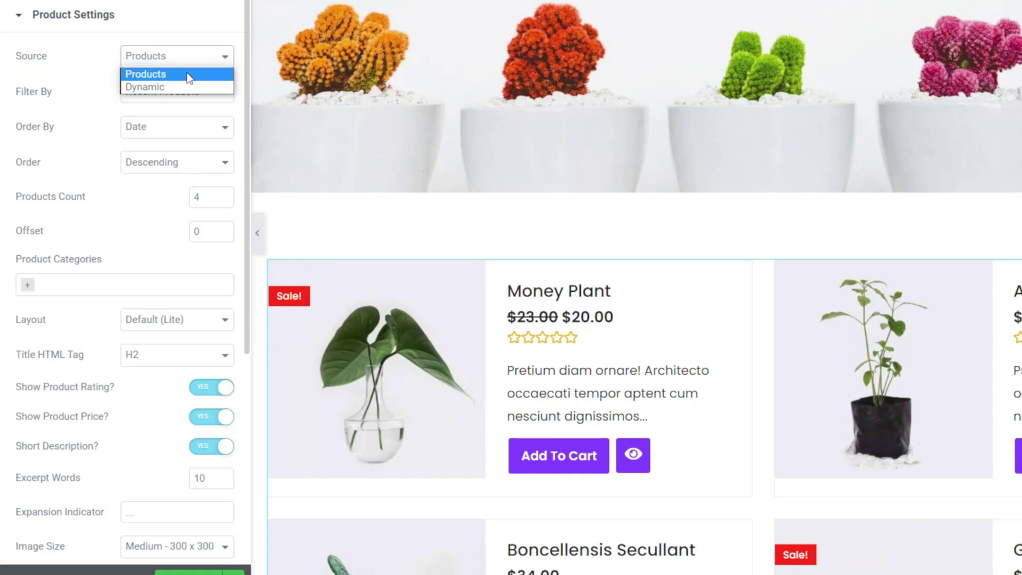
click(185, 88)
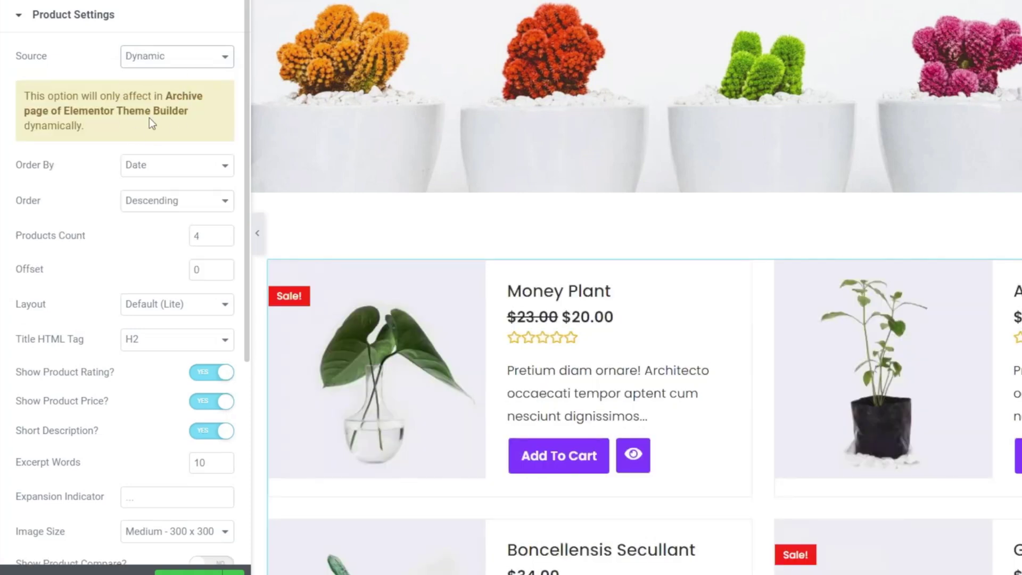
click(208, 59)
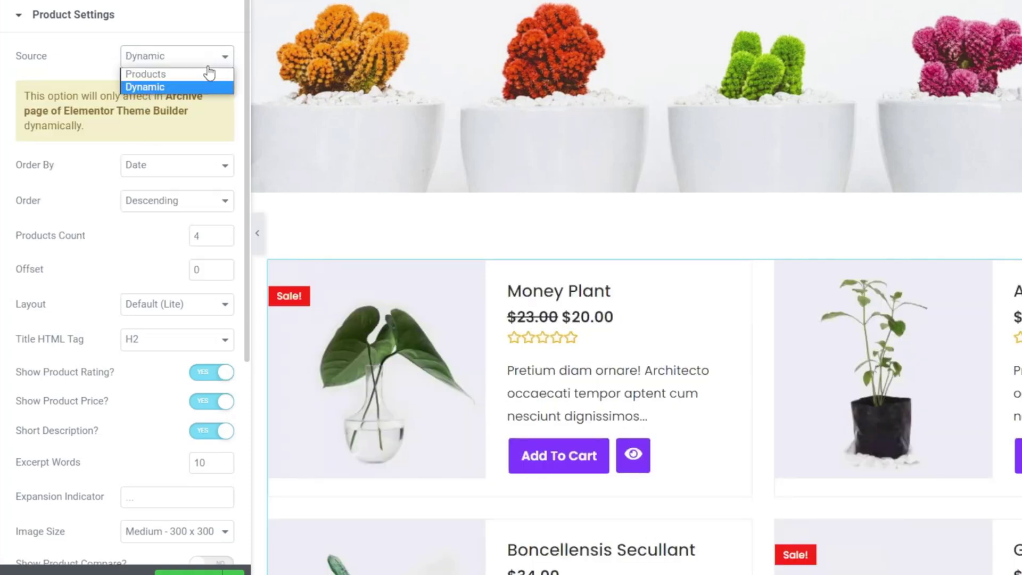
click(208, 76)
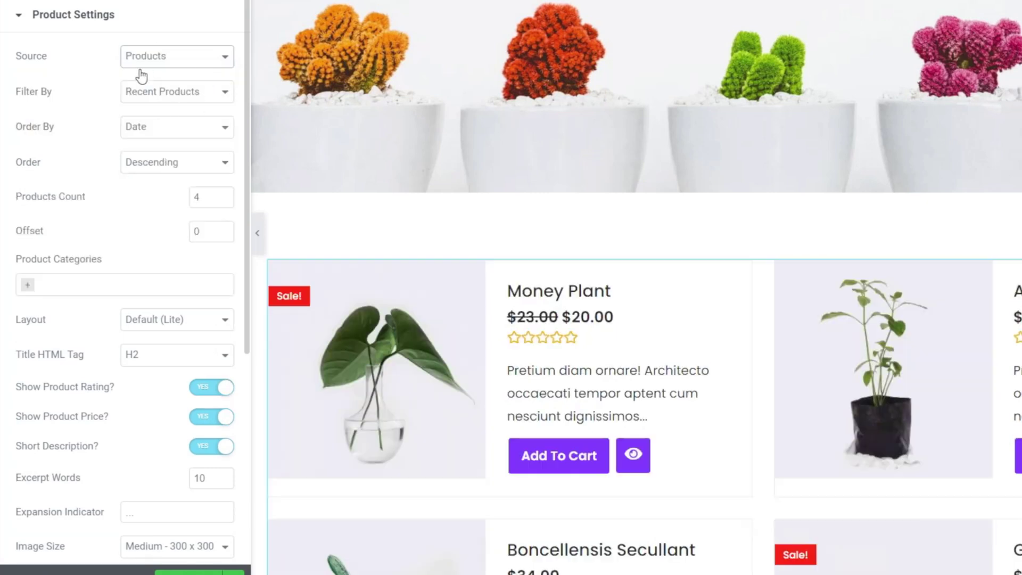
Filter the product grid by Recent Products and order it by Product Title.
click(154, 96)
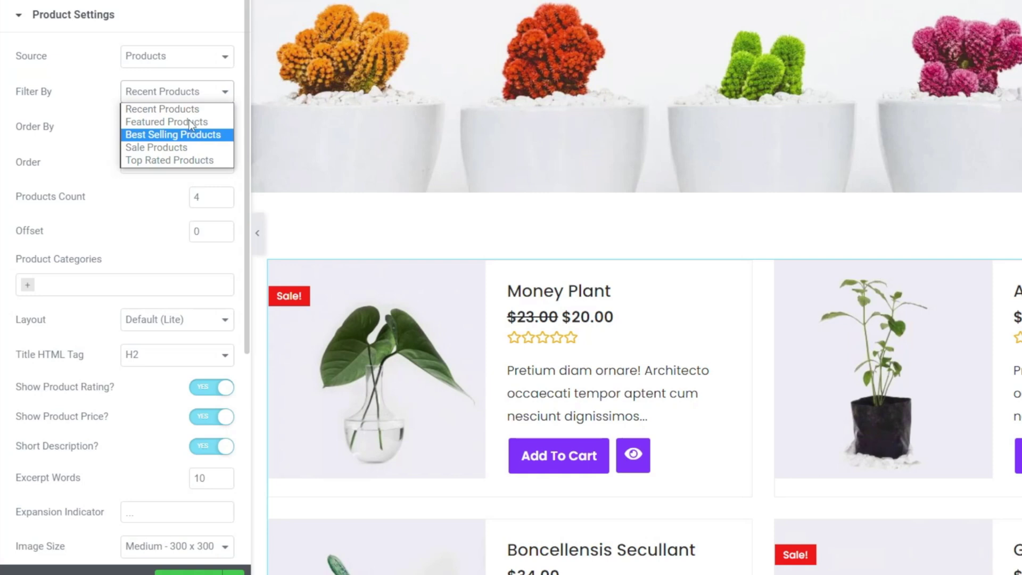
click(187, 112)
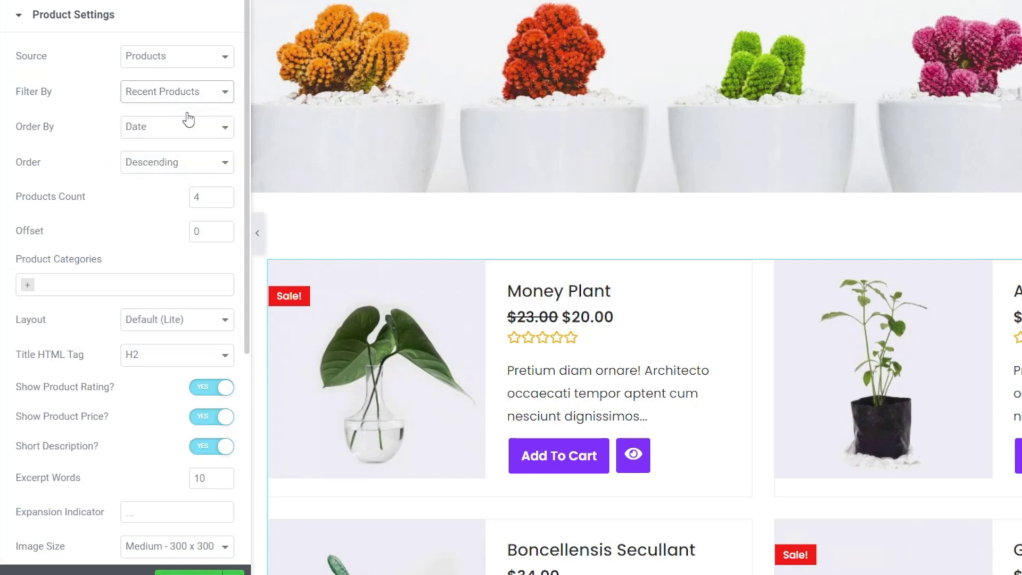
click(153, 136)
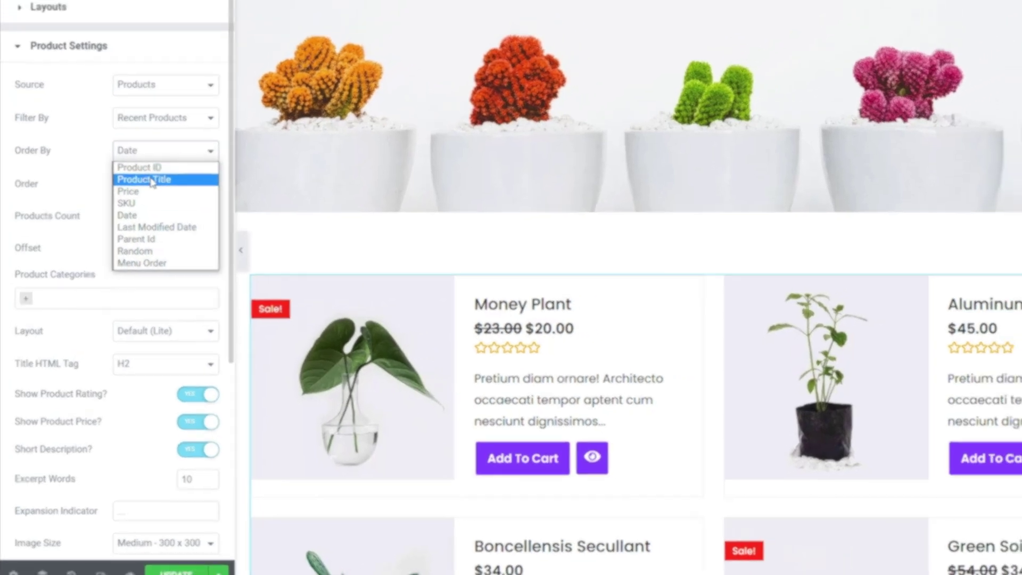
click(154, 157)
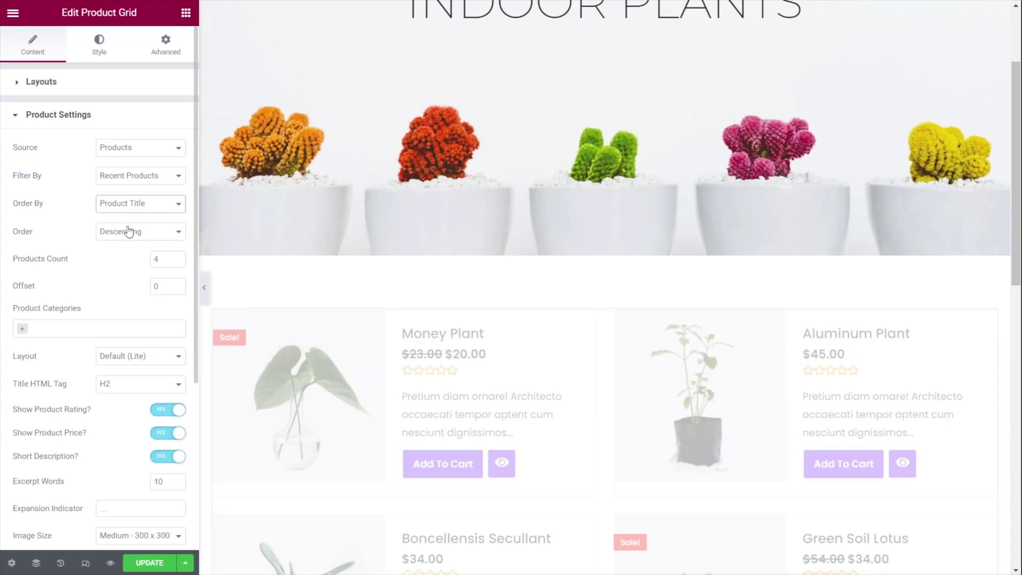
scroll(463, 433, down, 4)
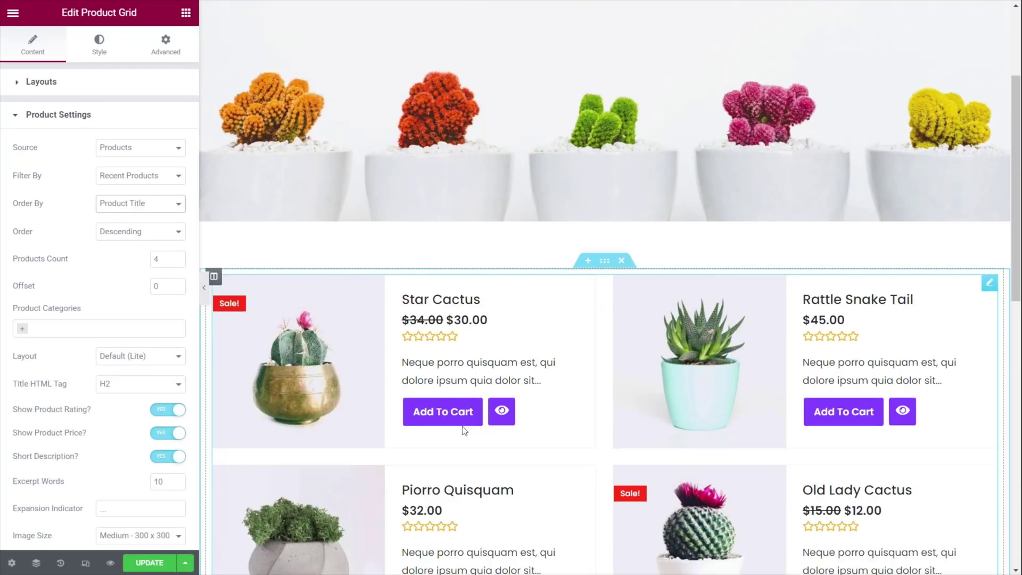
scroll(463, 431, up, 1)
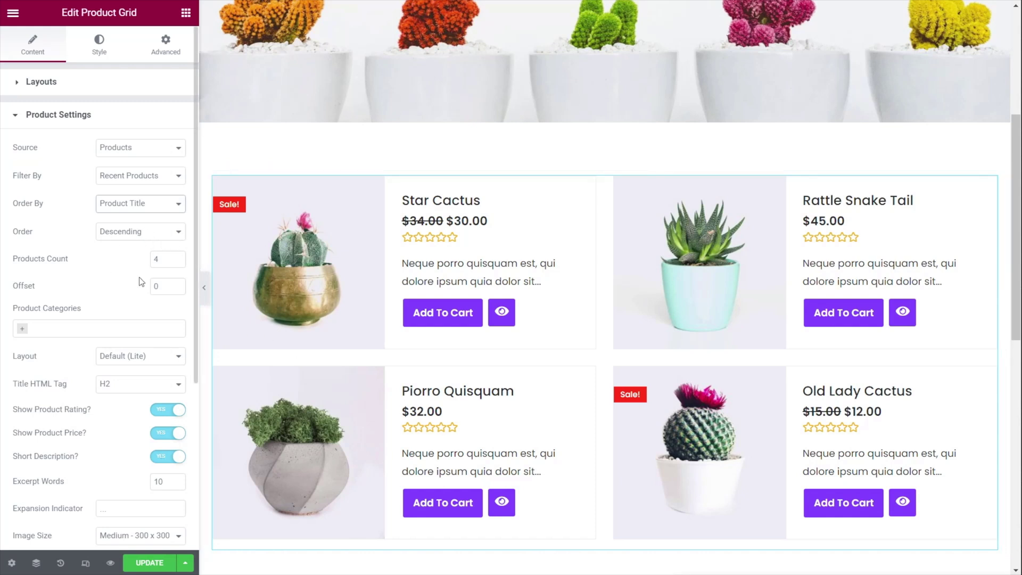
Set the Products Count to 6 and check the longer product list in the preview.
click(177, 256)
click(177, 256)
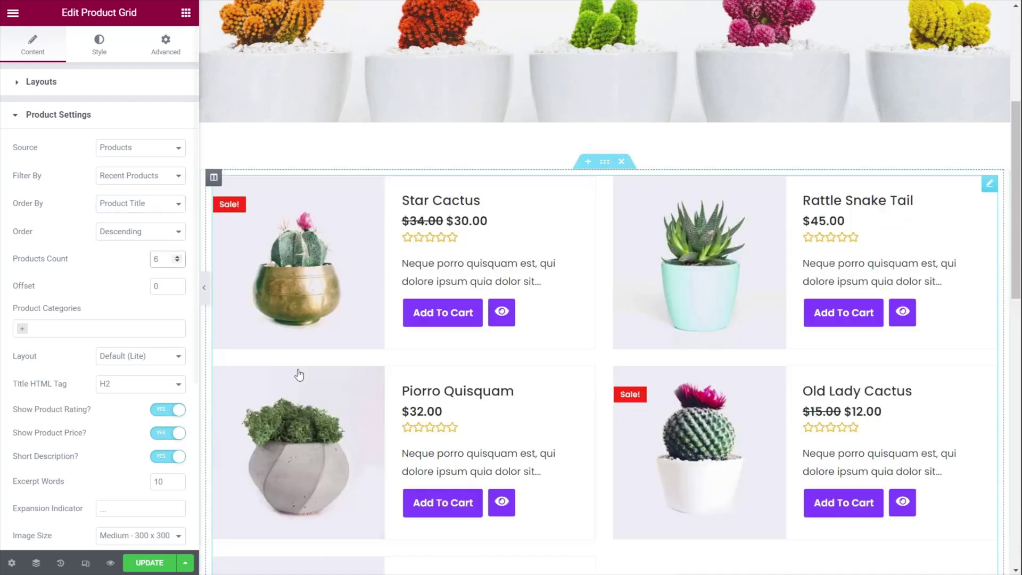
scroll(299, 374, down, 5)
scroll(297, 375, down, 2)
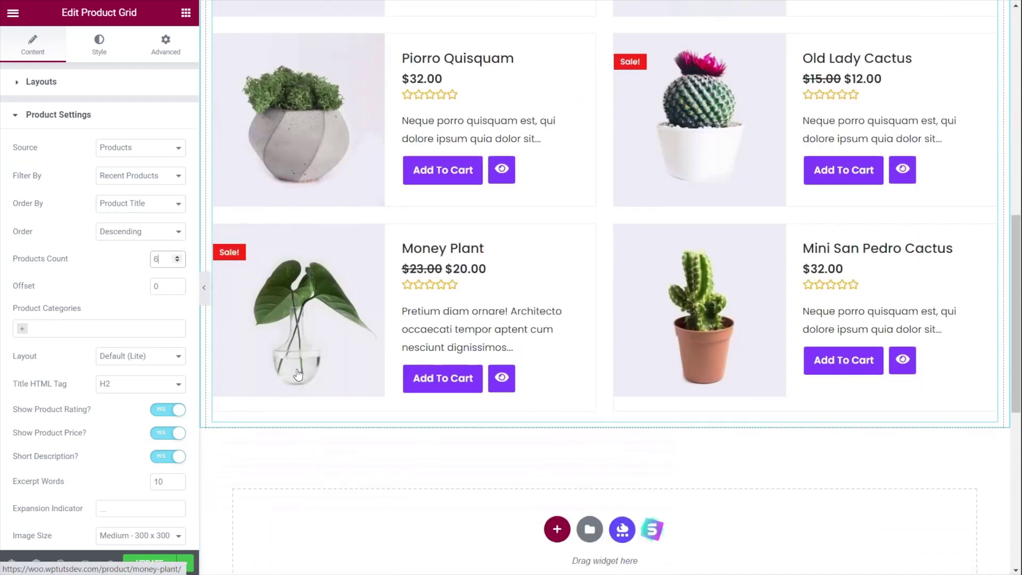
scroll(297, 374, up, 5)
scroll(298, 375, up, 1)
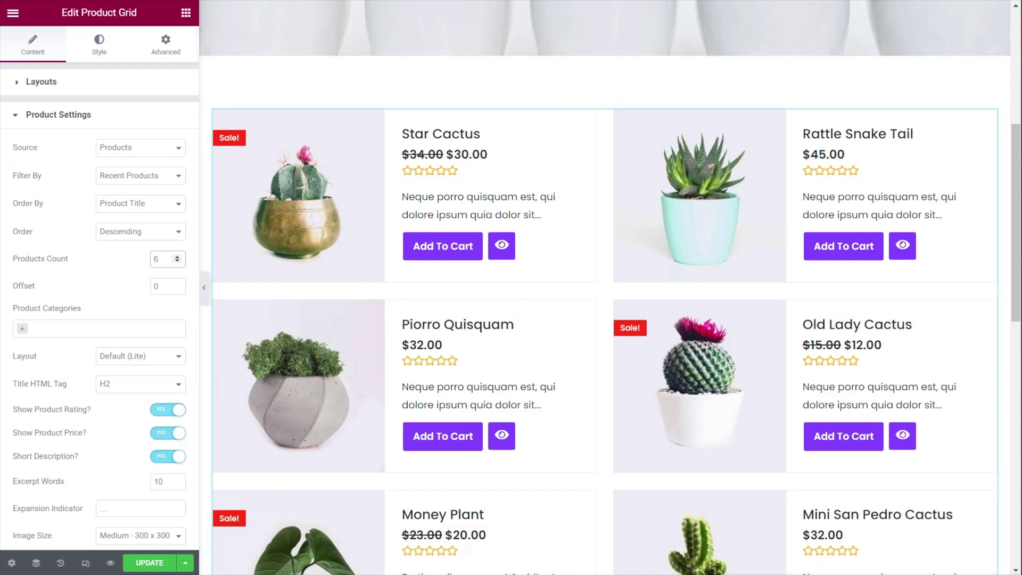
Try a product offset of 1 and return the offset to 0.
click(167, 289)
click(177, 283)
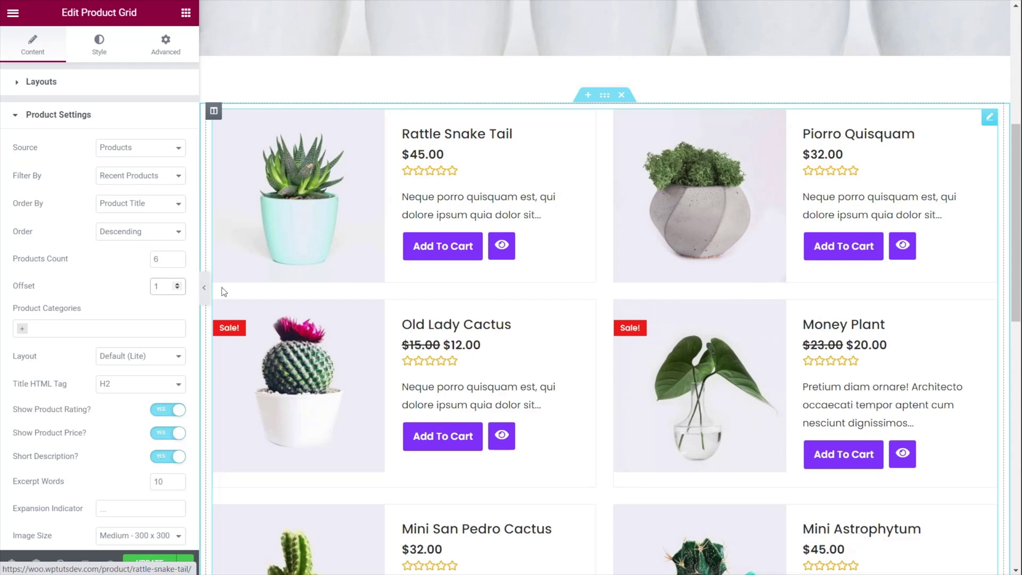
click(178, 289)
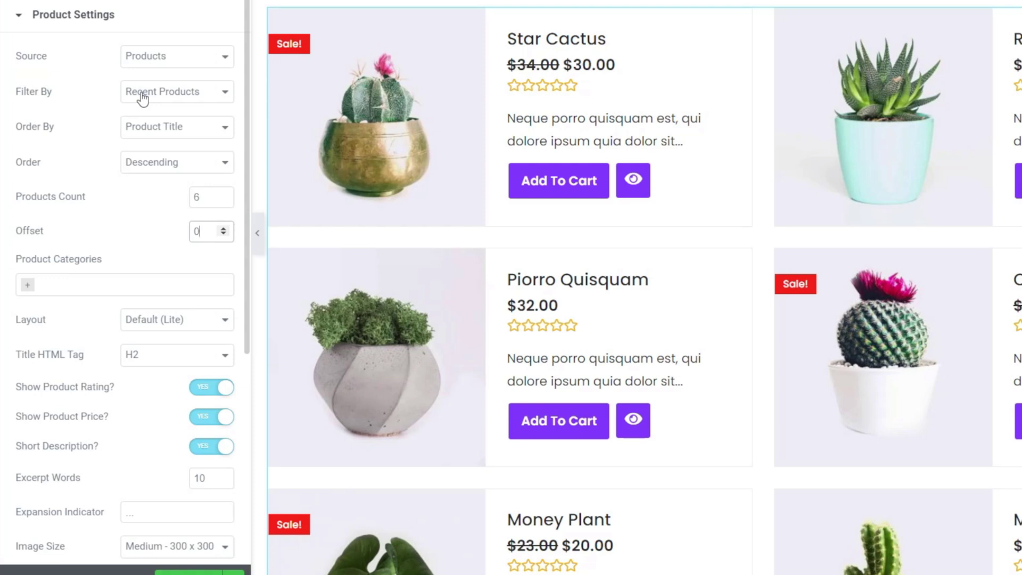
Limit the product grid to the Cactus product category and check the listed products.
click(28, 286)
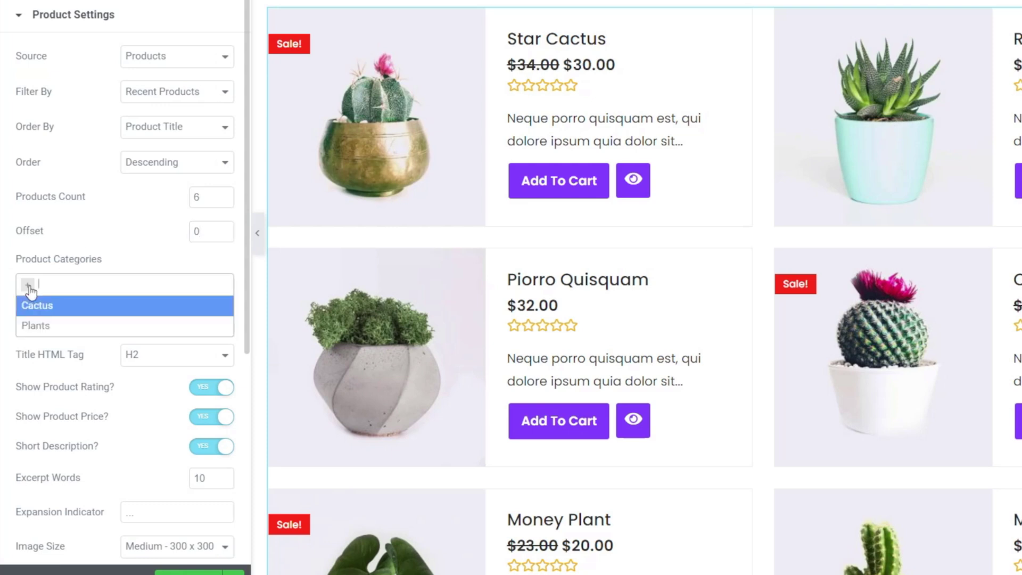
click(71, 311)
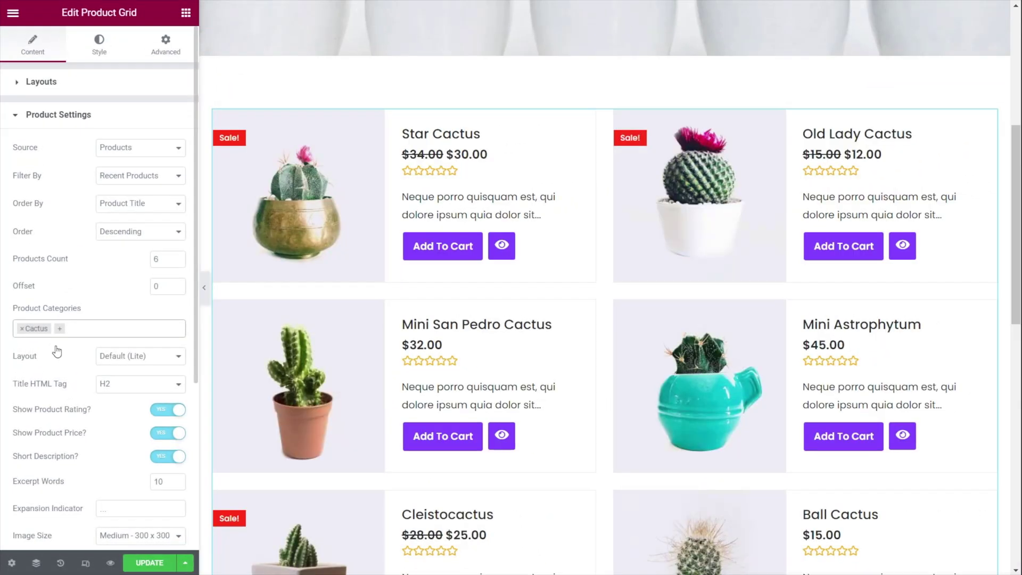
scroll(440, 365, down, 3)
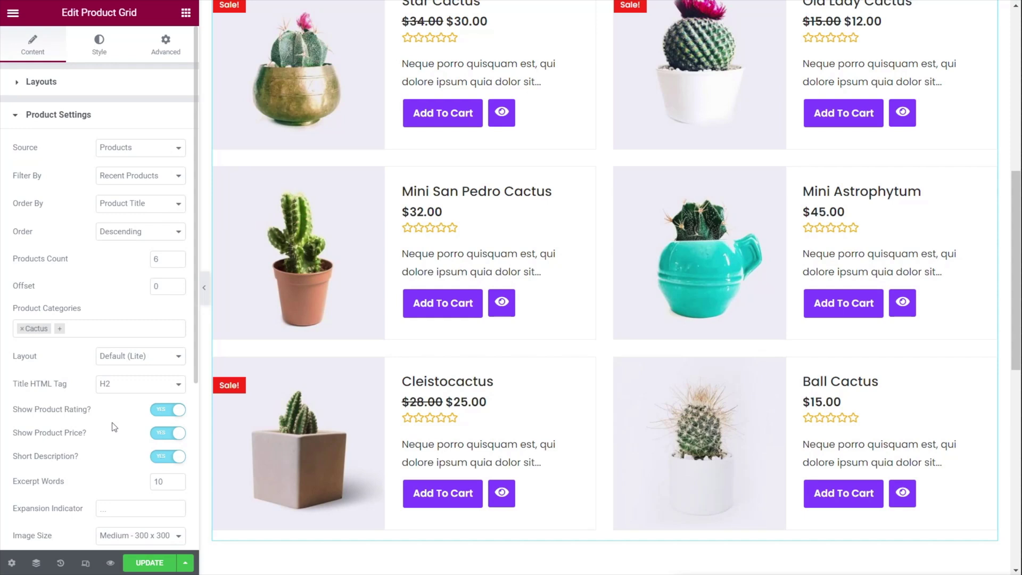
Try H3 as the HTML tag for the product titles and return it to H2.
scroll(125, 325, down, 3)
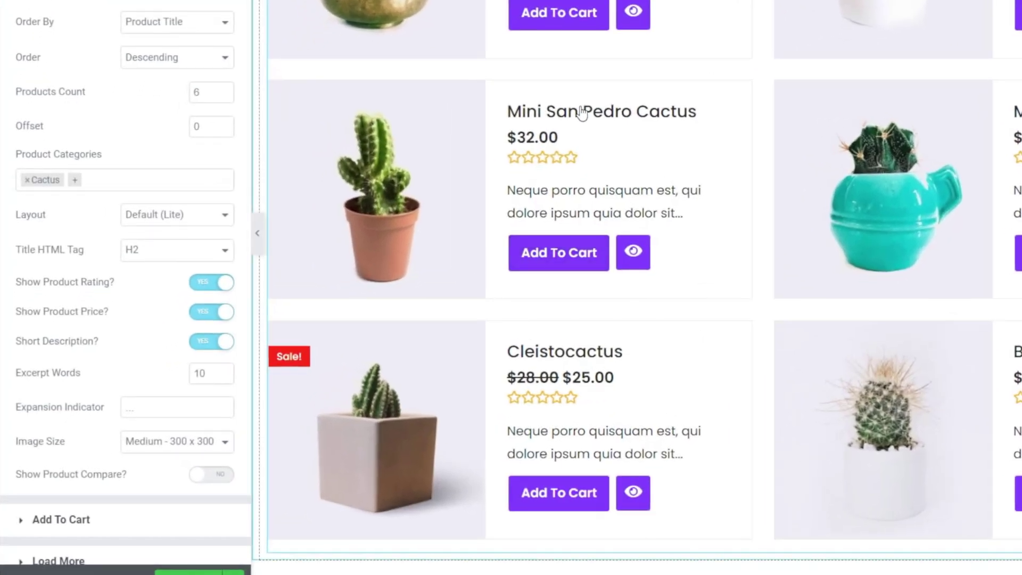
click(207, 254)
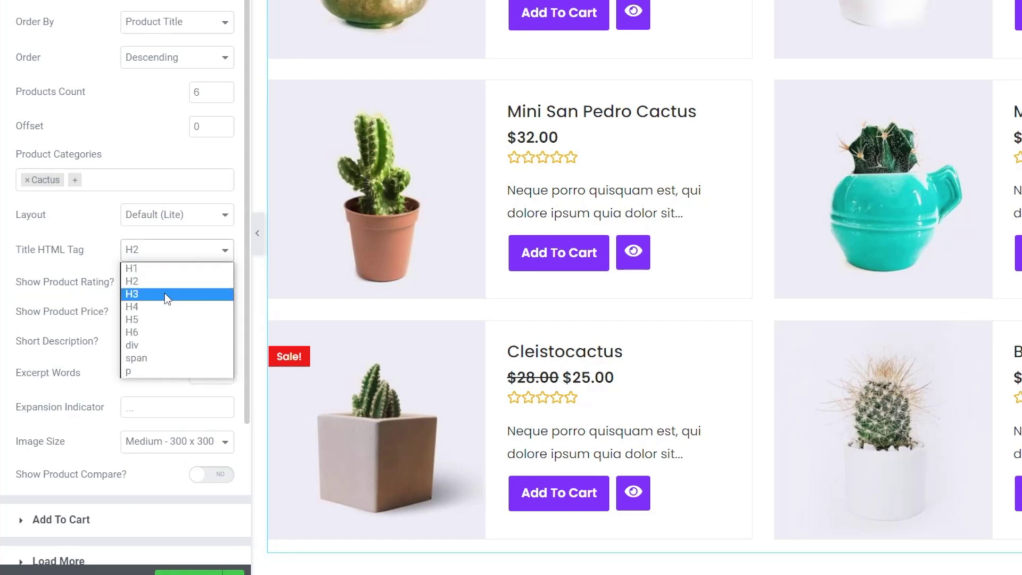
click(165, 293)
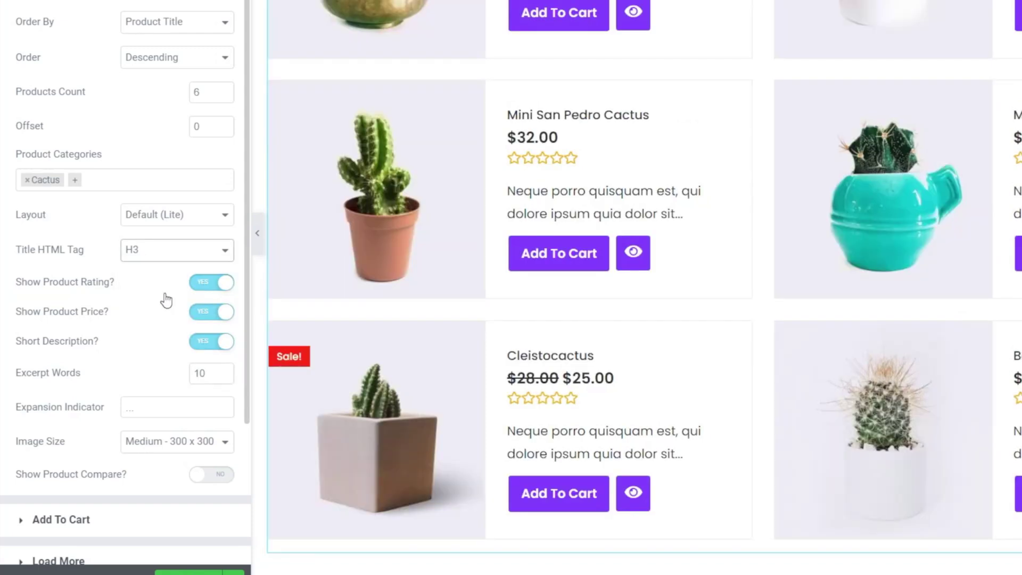
click(183, 257)
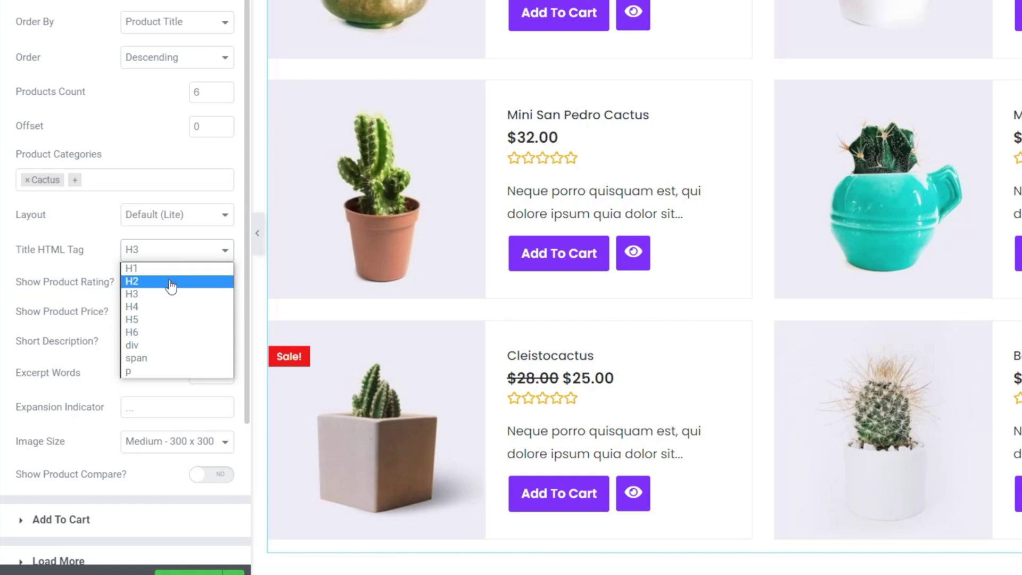
click(171, 282)
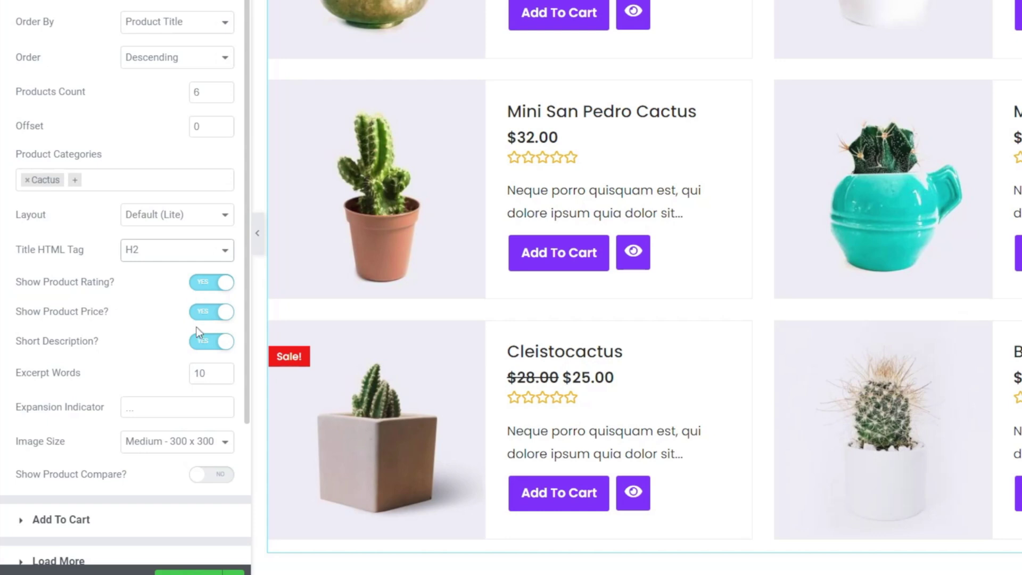
Hide the product rating and set the short description's excerpt length to 15 words.
click(202, 287)
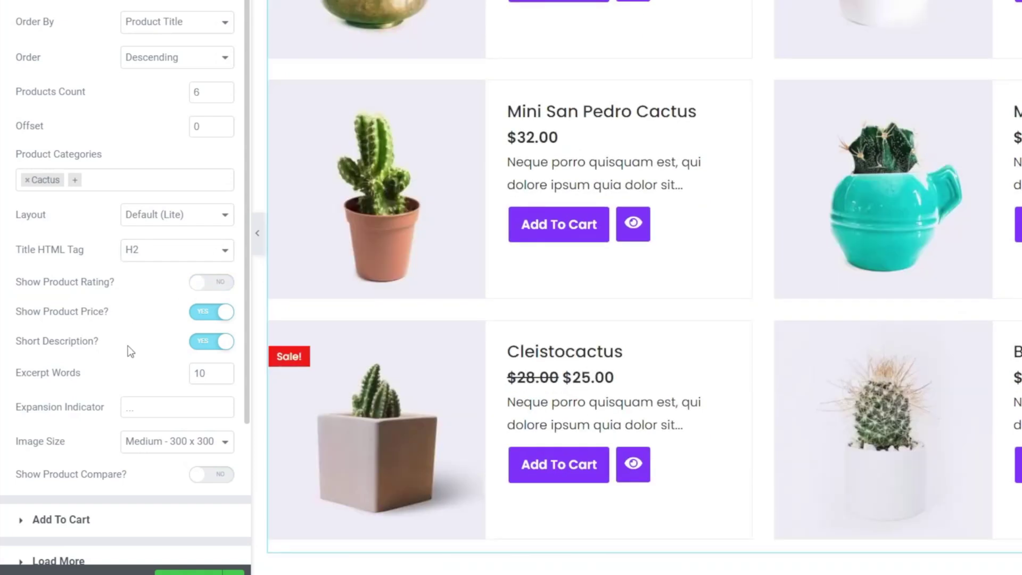
double_click(200, 373)
text(15)
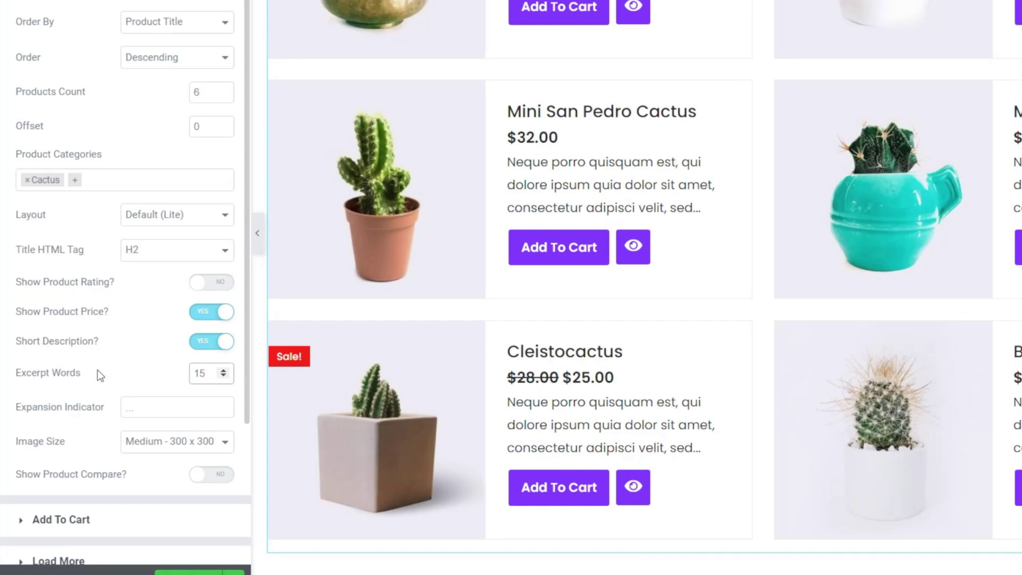
Leave the expansion indicator as it is and set the product image size to Medium Large - 768 x 0.
click(176, 408)
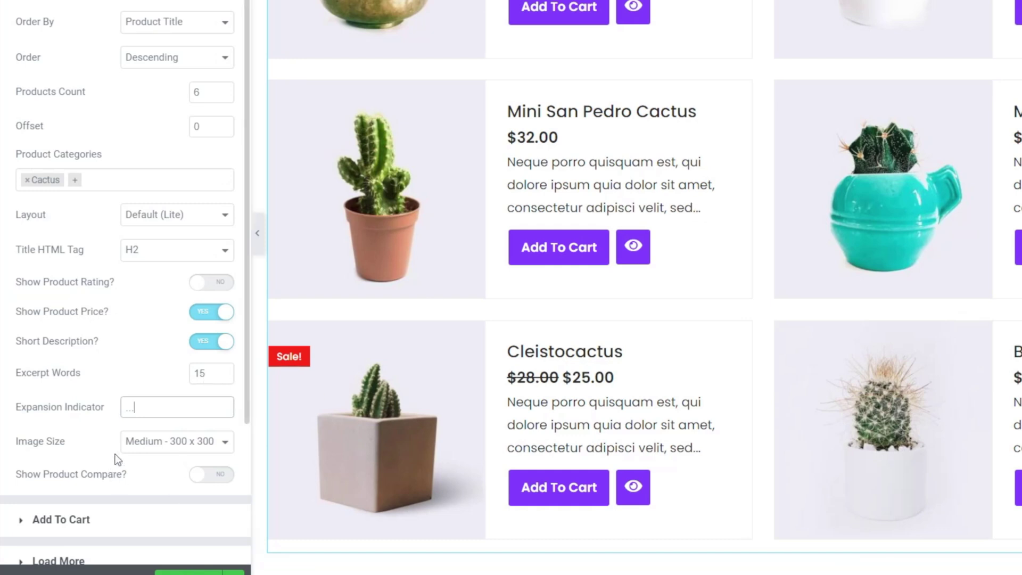
click(144, 448)
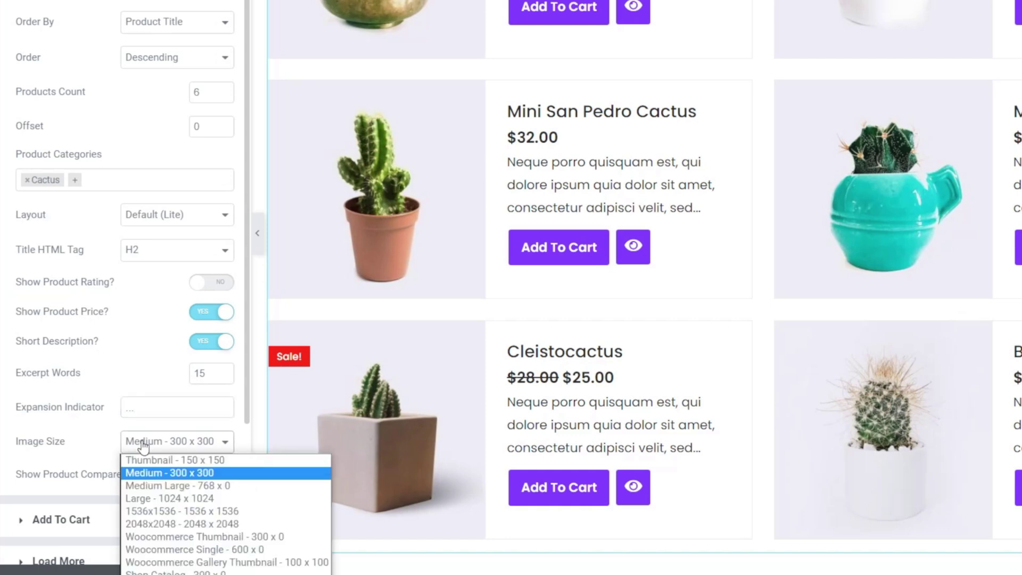
click(160, 486)
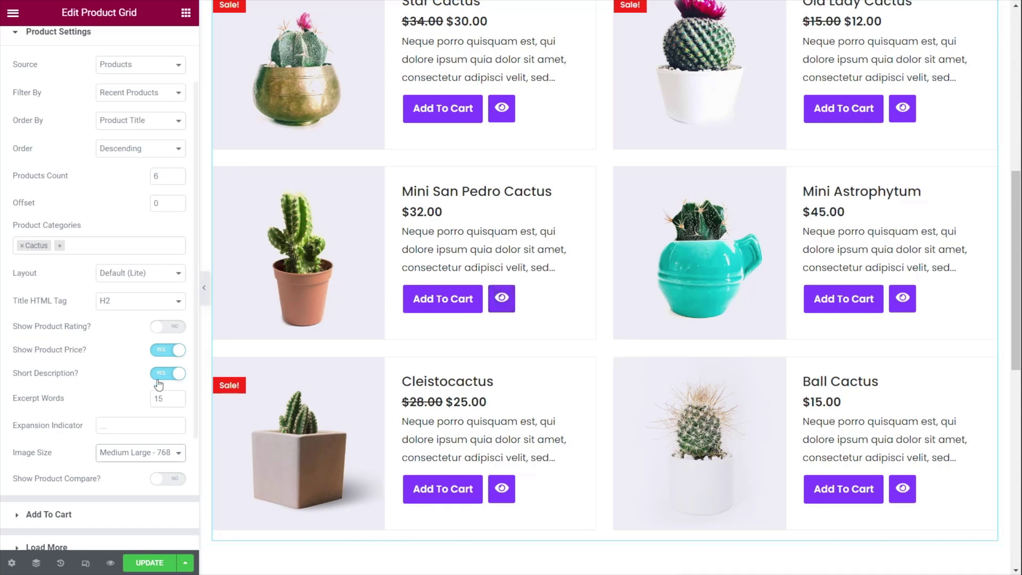
Try the product compare option on the product cards and turn it off again.
scroll(126, 458, down, 3)
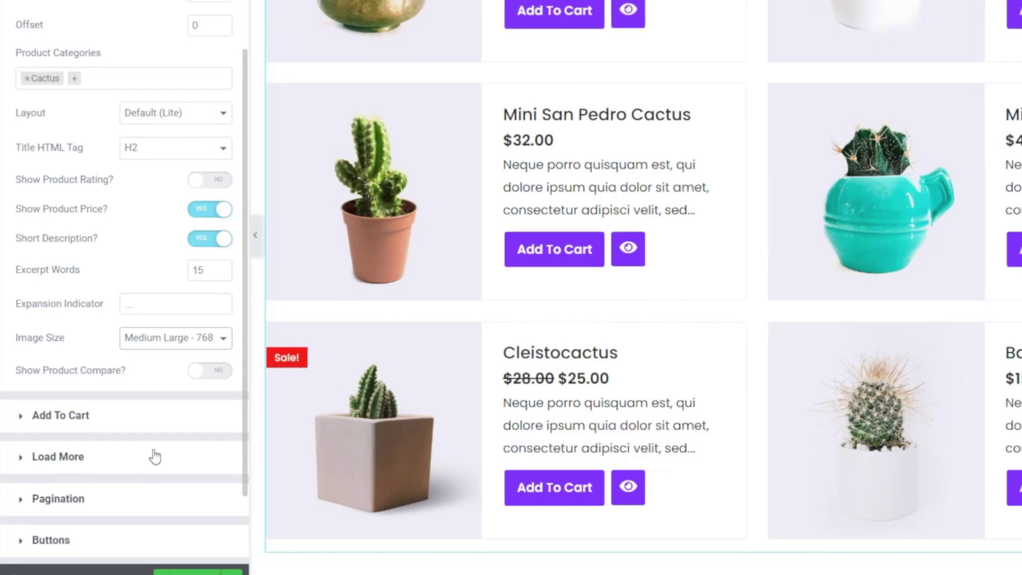
click(200, 381)
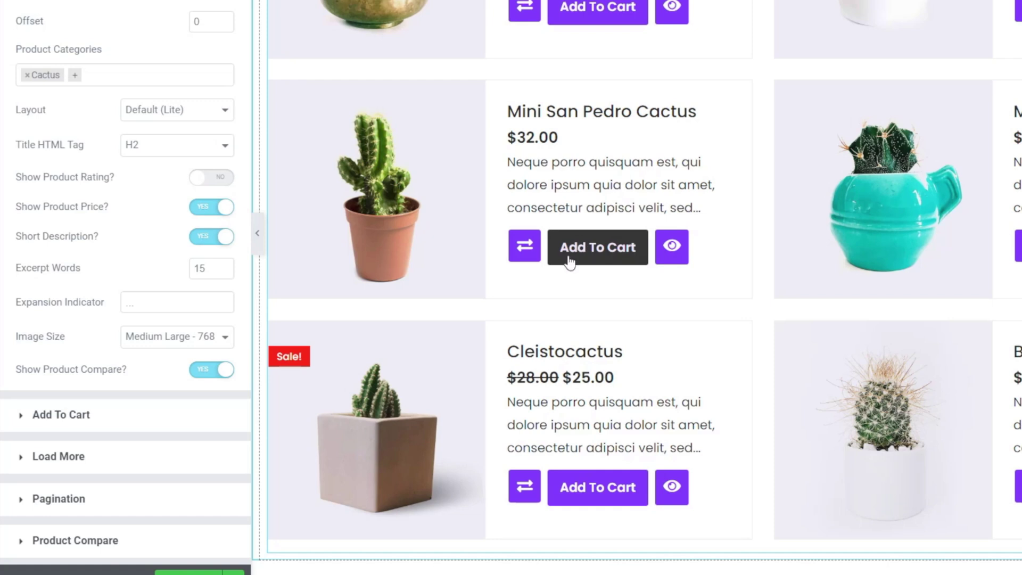
click(206, 374)
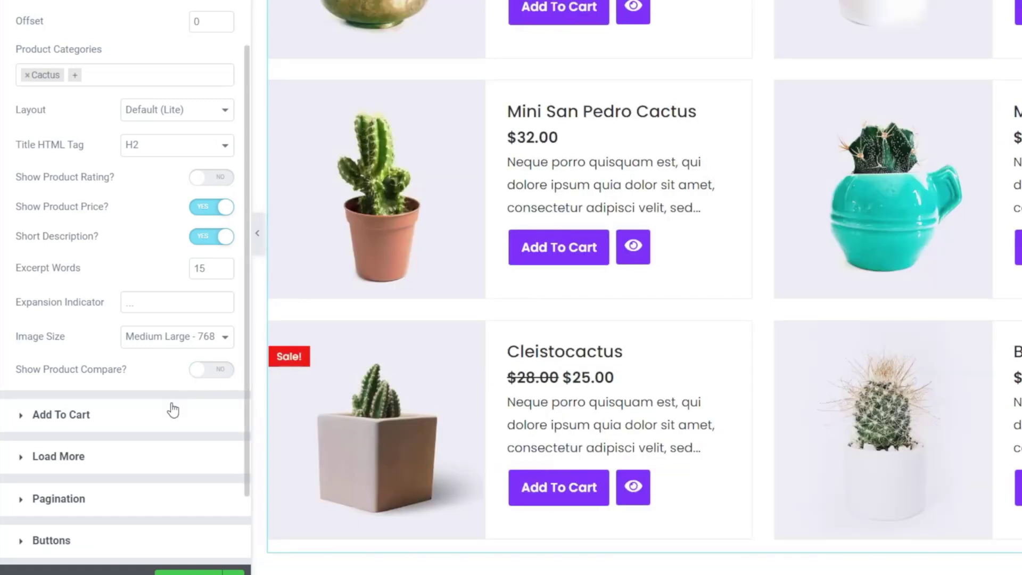
Try custom text for the add-to-cart buttons and turn the option off again.
click(83, 418)
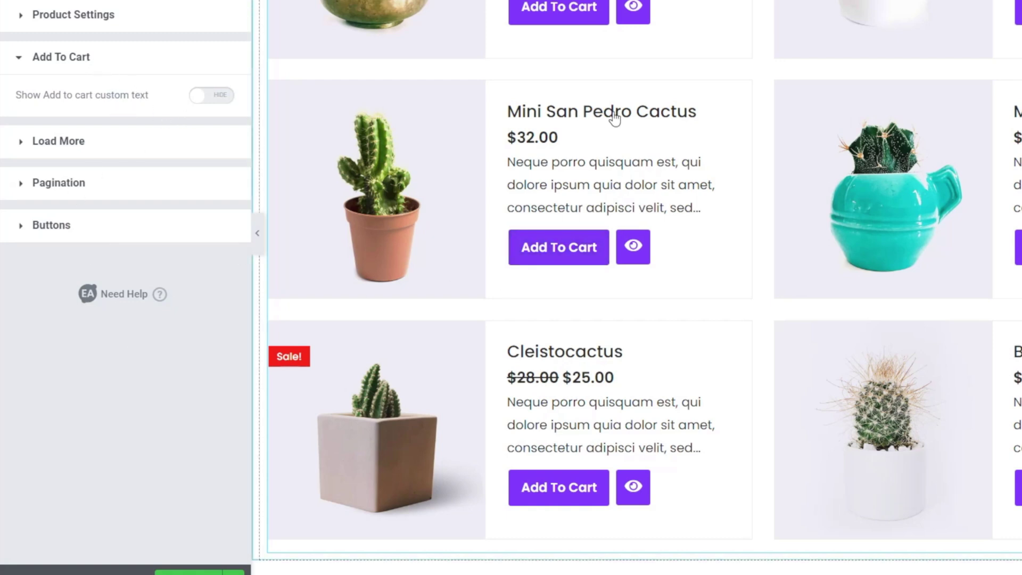
click(223, 103)
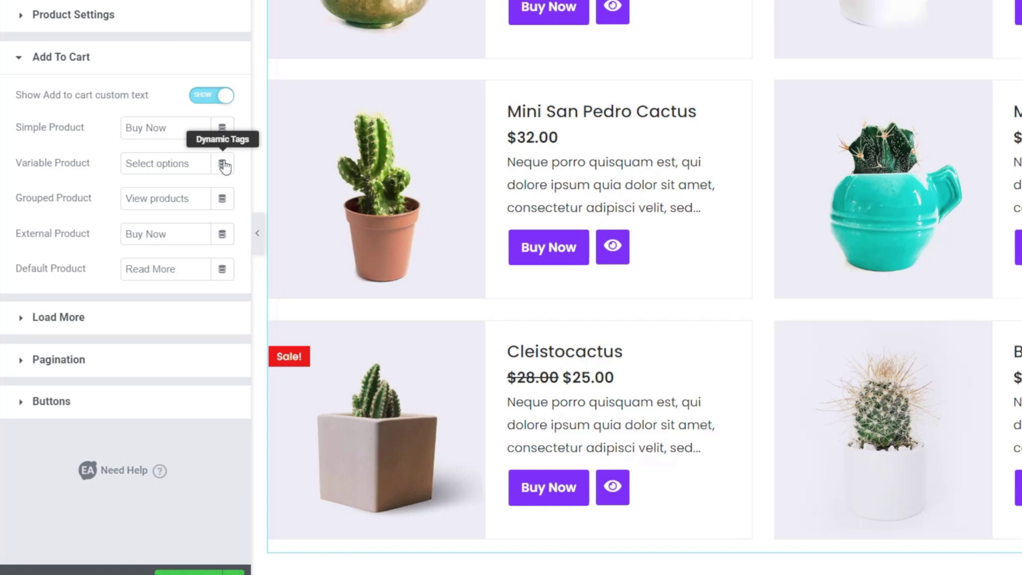
click(202, 99)
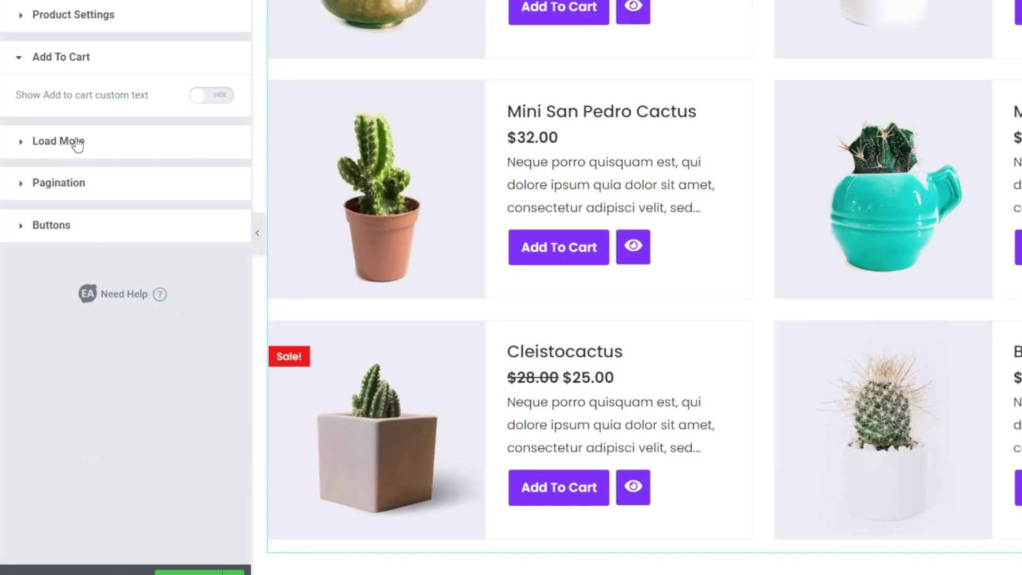
Enable the Load More button below the product grid and try it in the preview.
click(75, 140)
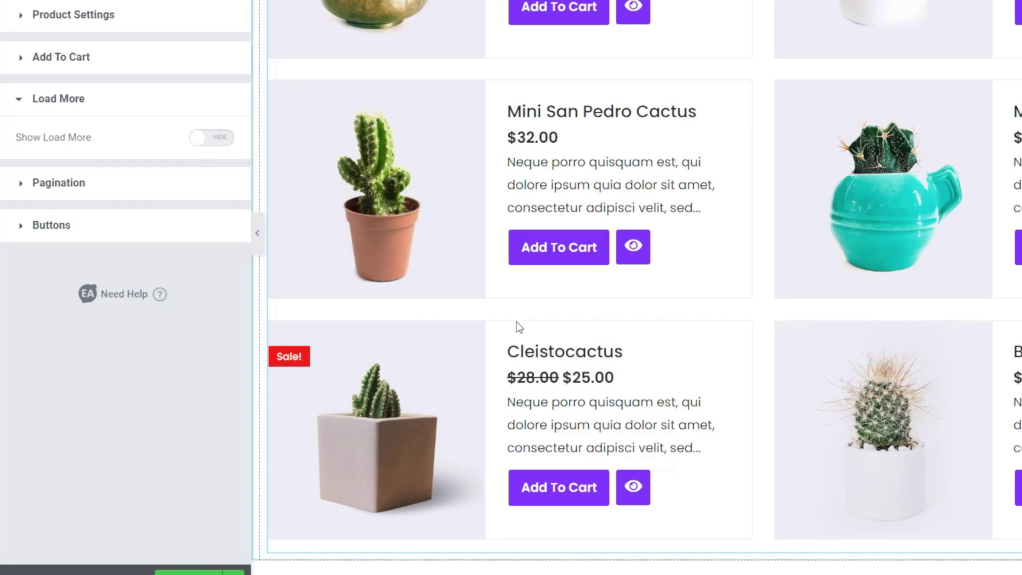
scroll(510, 379, down, 3)
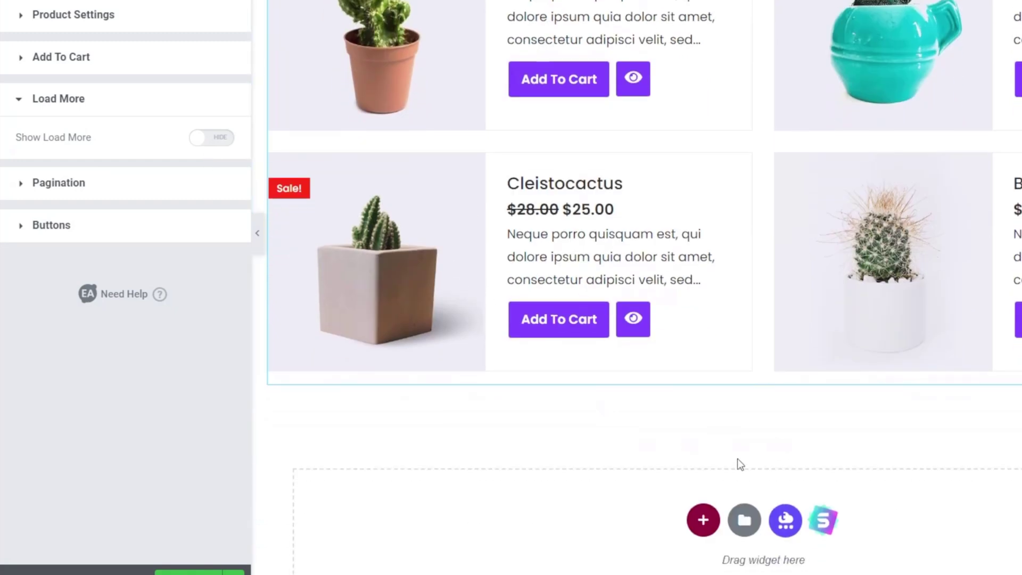
click(227, 142)
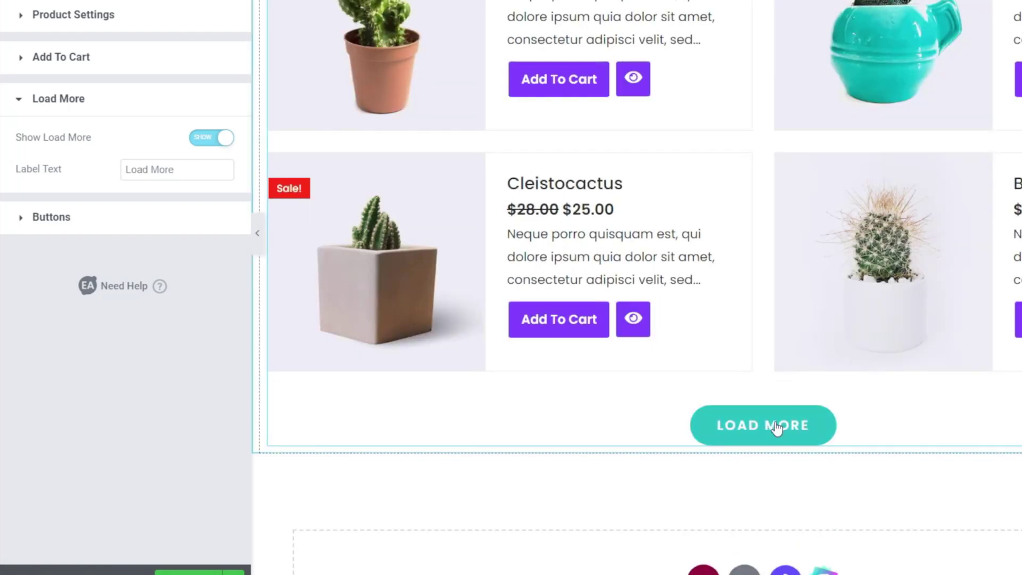
click(777, 429)
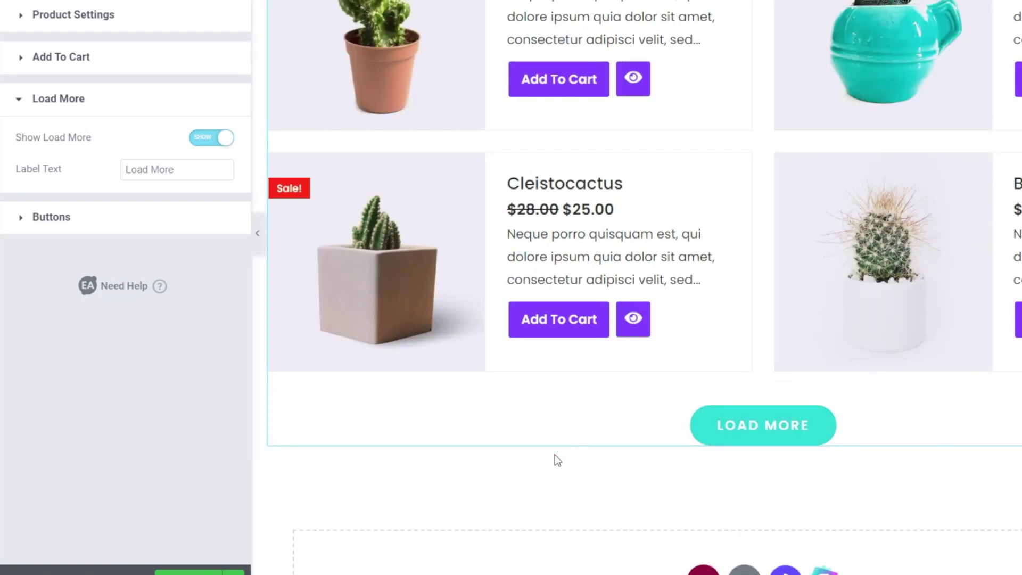
Set the Products Count to 4 in the product settings and check the shortened list with its Load More button.
scroll(553, 458, up, 4)
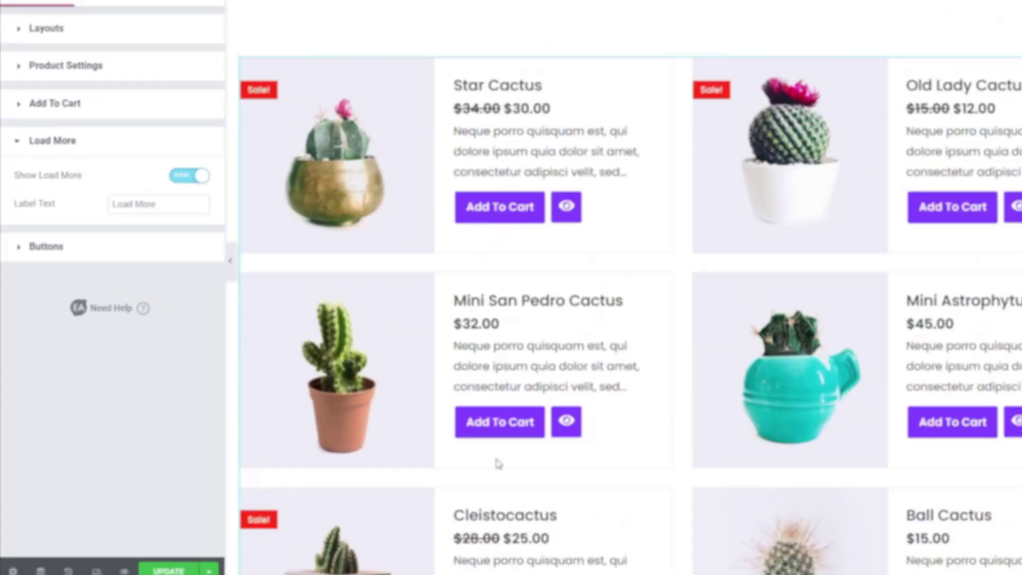
click(69, 27)
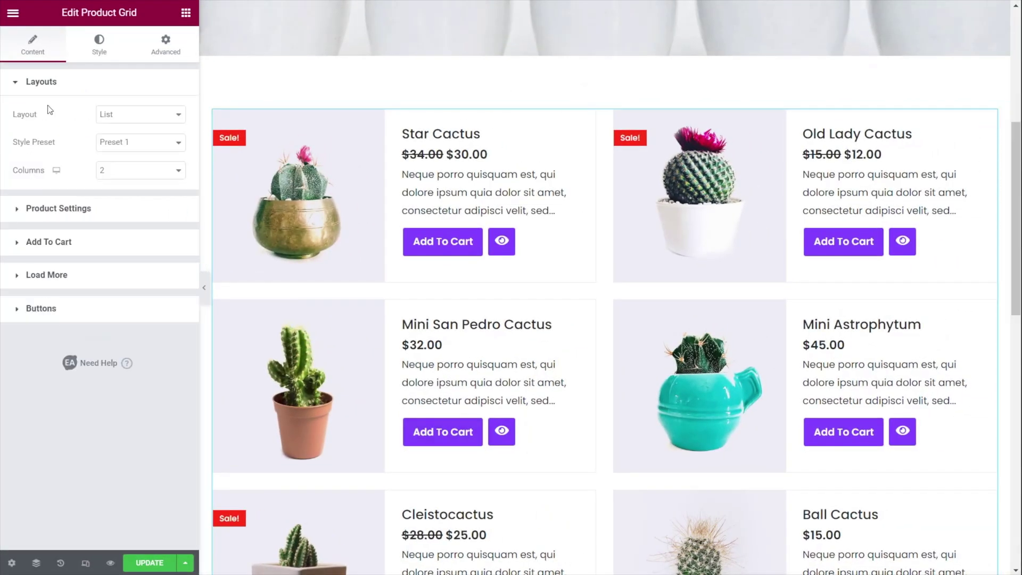
click(79, 208)
click(165, 260)
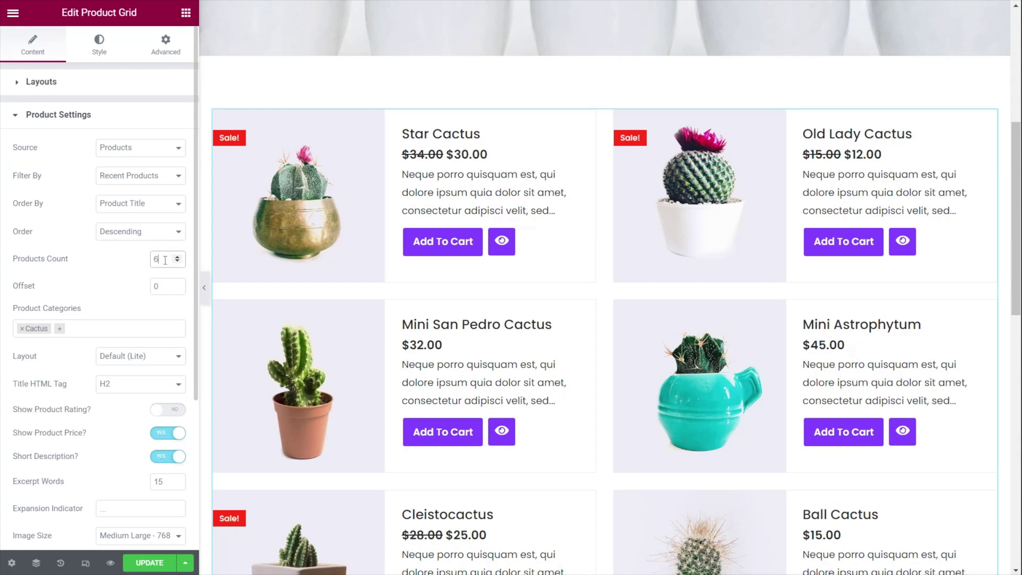
click(177, 261)
click(178, 261)
scroll(415, 354, down, 3)
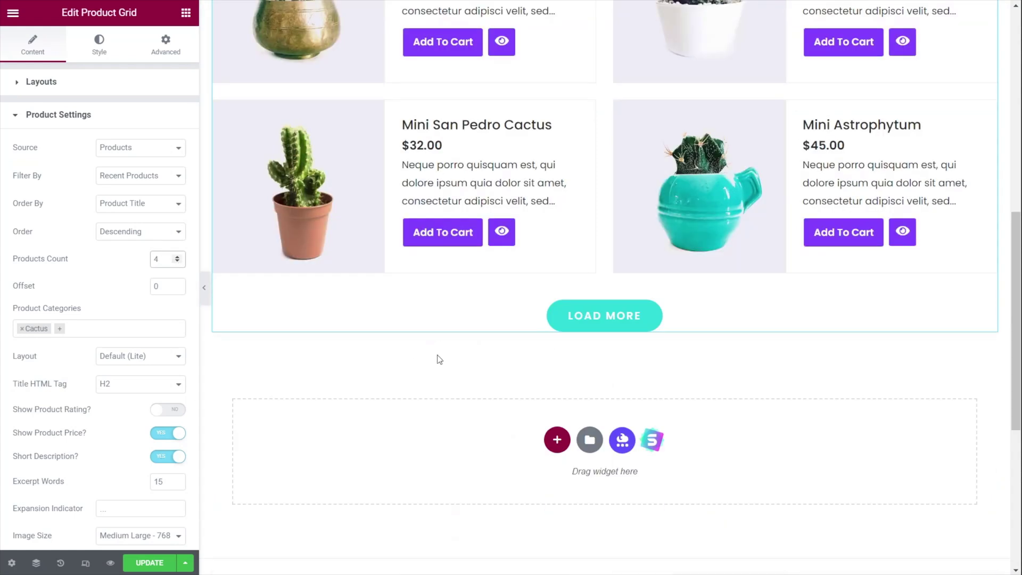
Test the Load More button below the four-product list in the preview.
click(588, 320)
scroll(488, 443, up, 3)
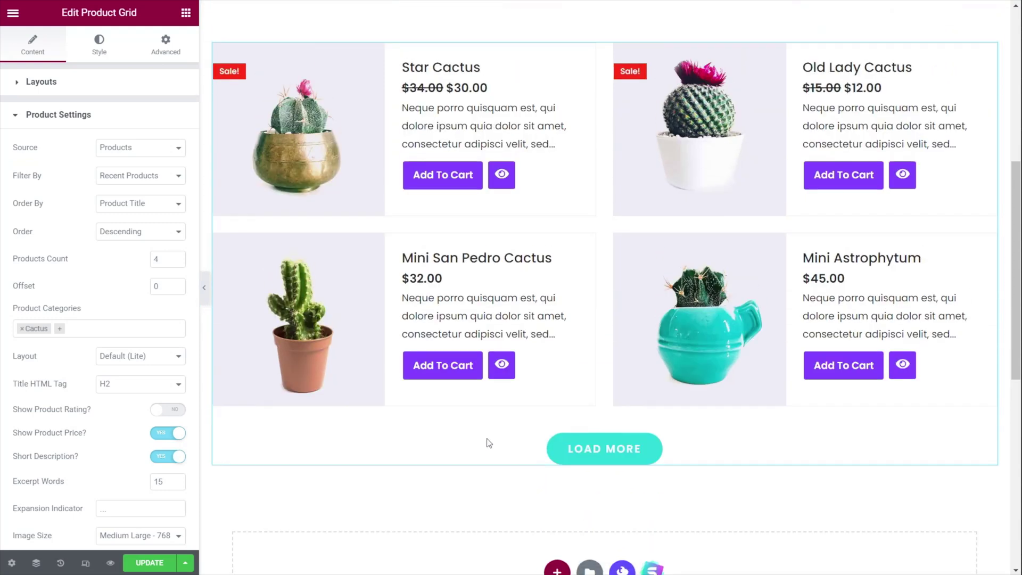
scroll(373, 425, down, 1)
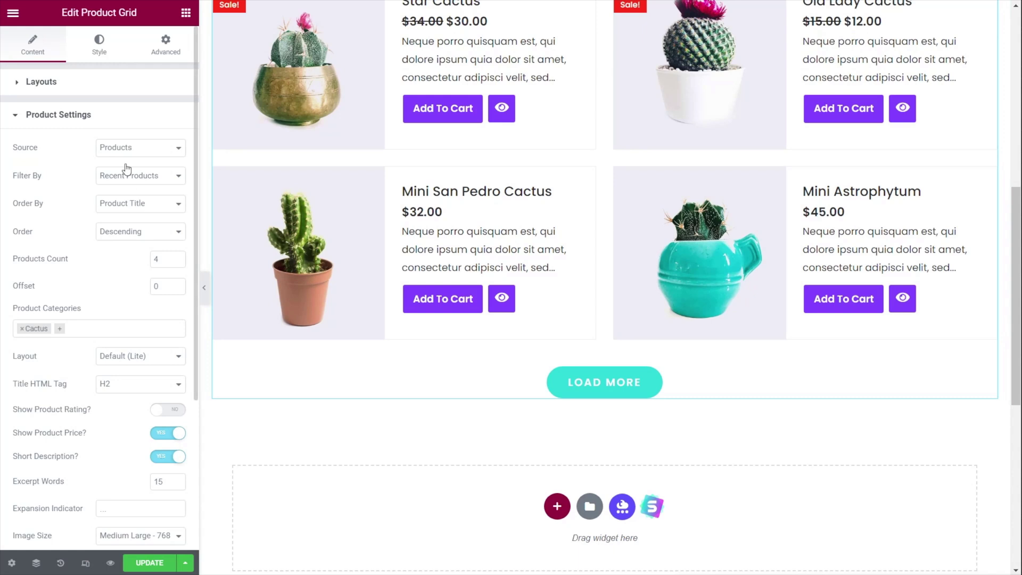
Turn off the Load More button for the product grid and show pagination below it instead.
click(88, 119)
click(60, 181)
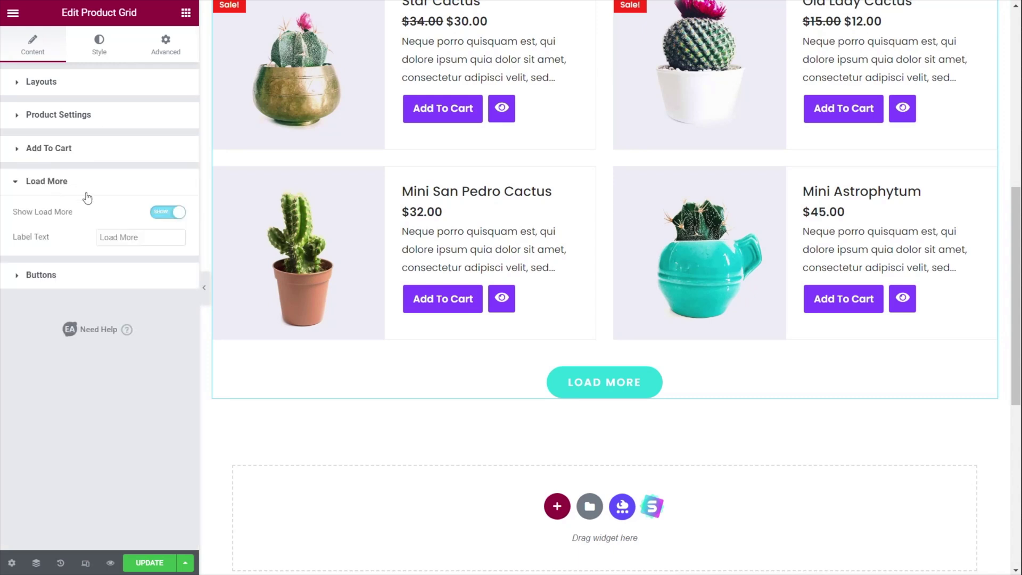
click(158, 213)
click(48, 253)
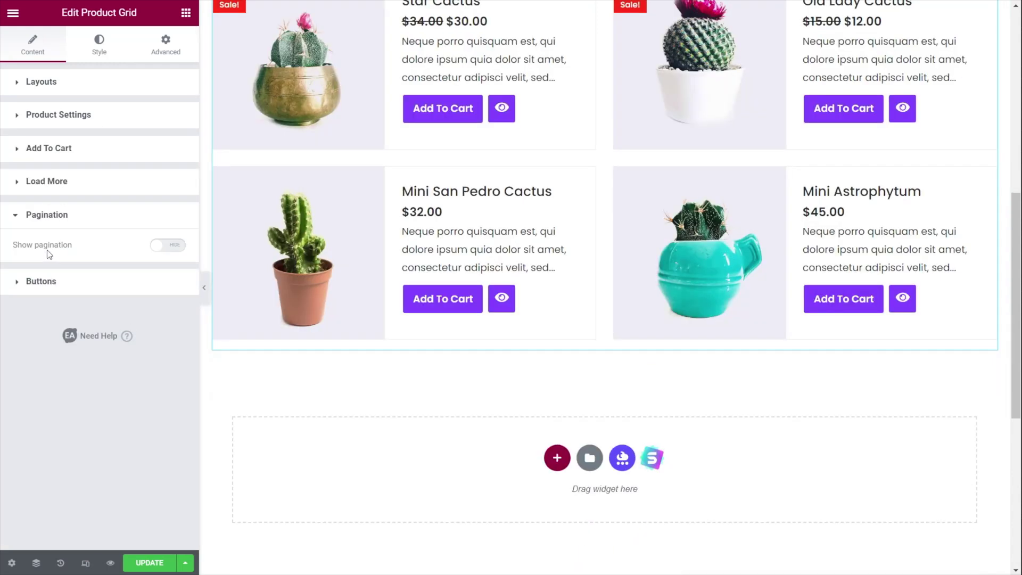
click(176, 247)
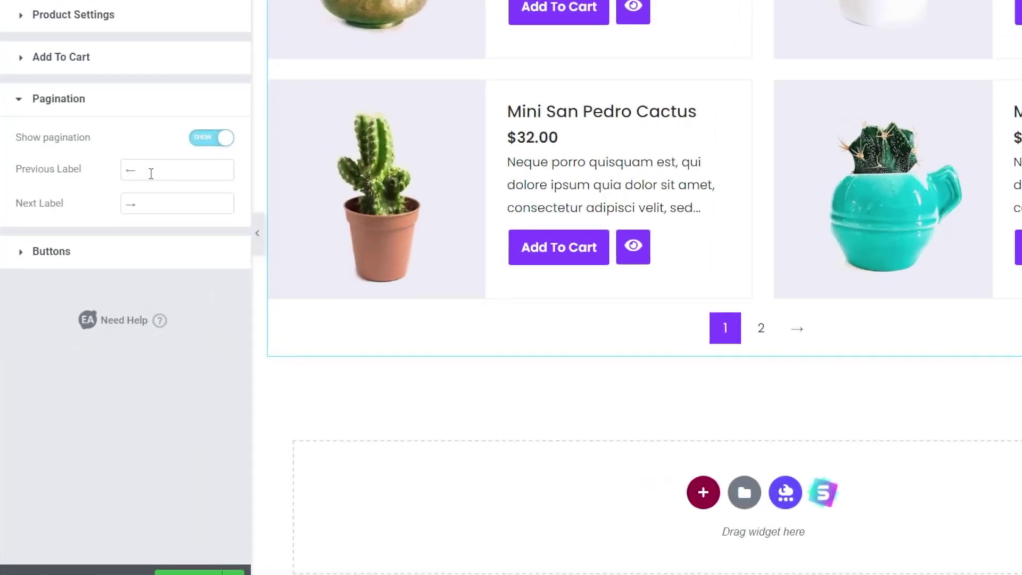
Try hiding the Quick View button in the grid's button settings and turn it back on.
click(85, 105)
click(80, 141)
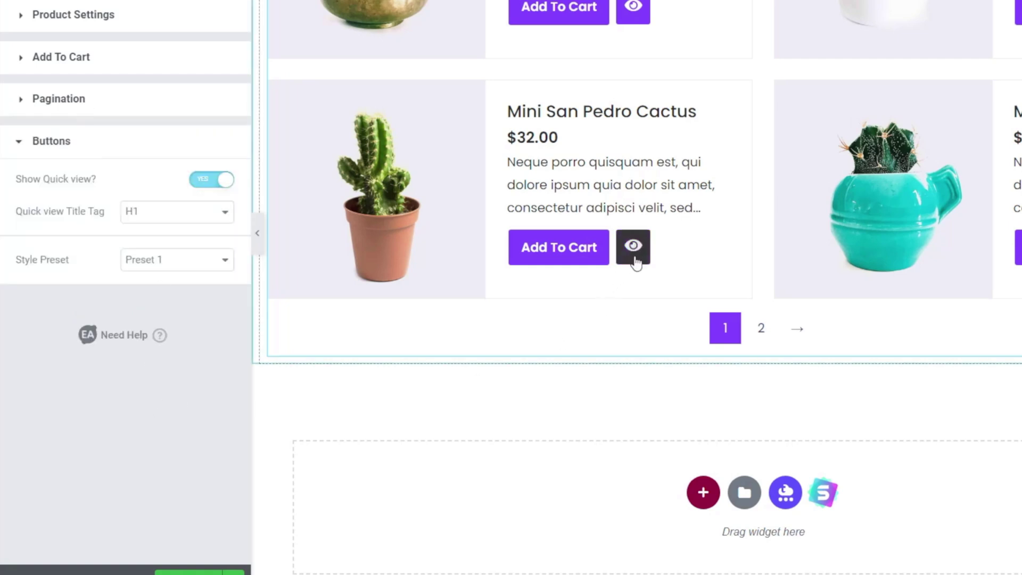
click(212, 180)
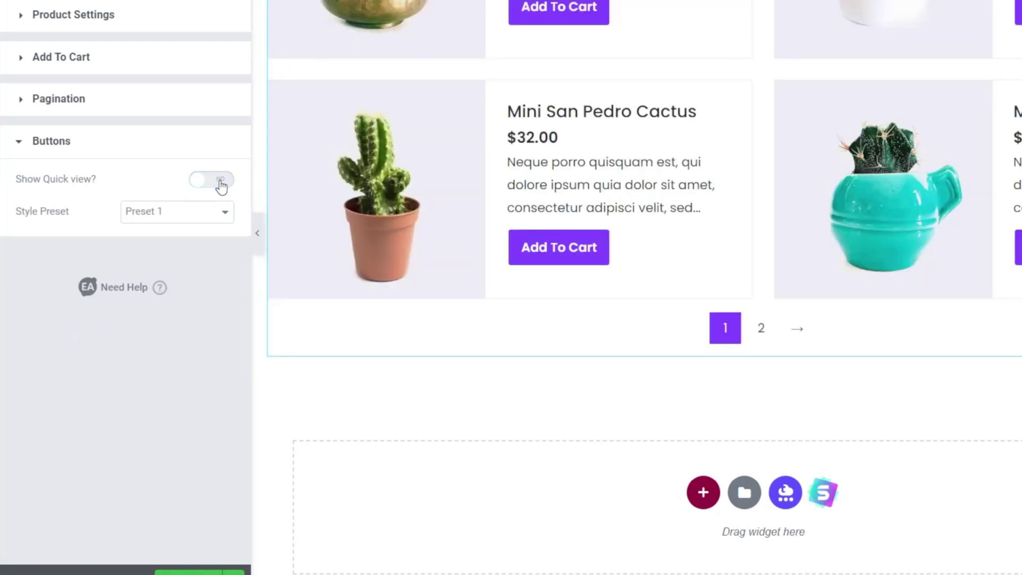
click(213, 181)
Look through the Quick View title tag options and preview the Mini San Pedro Cactus quick view popup.
click(169, 220)
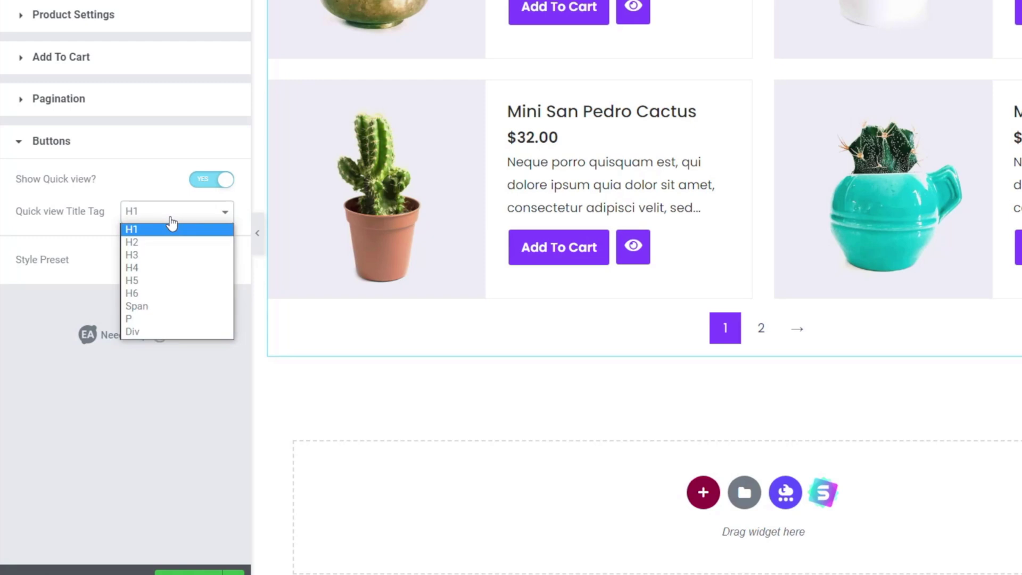
click(140, 407)
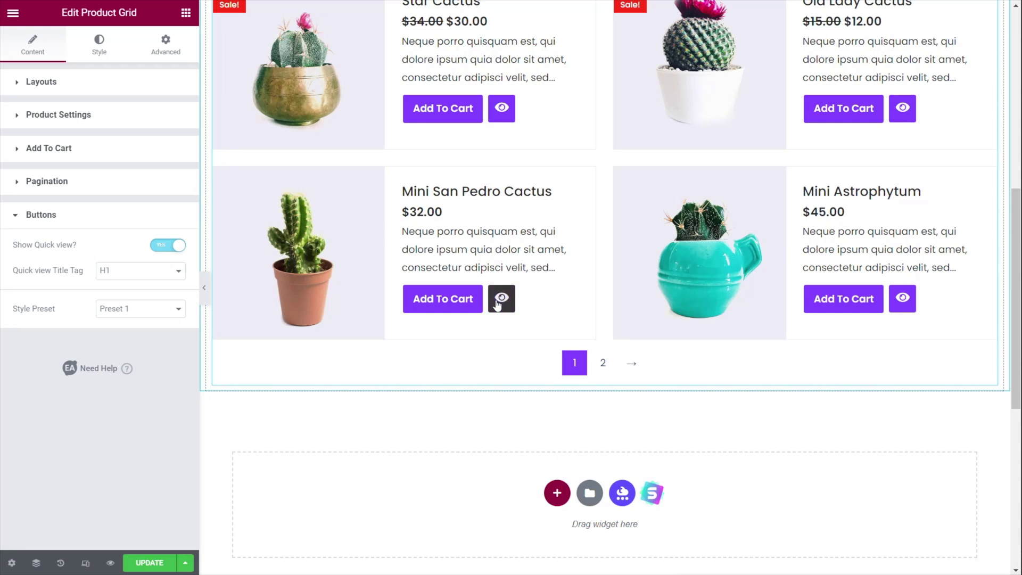
click(633, 246)
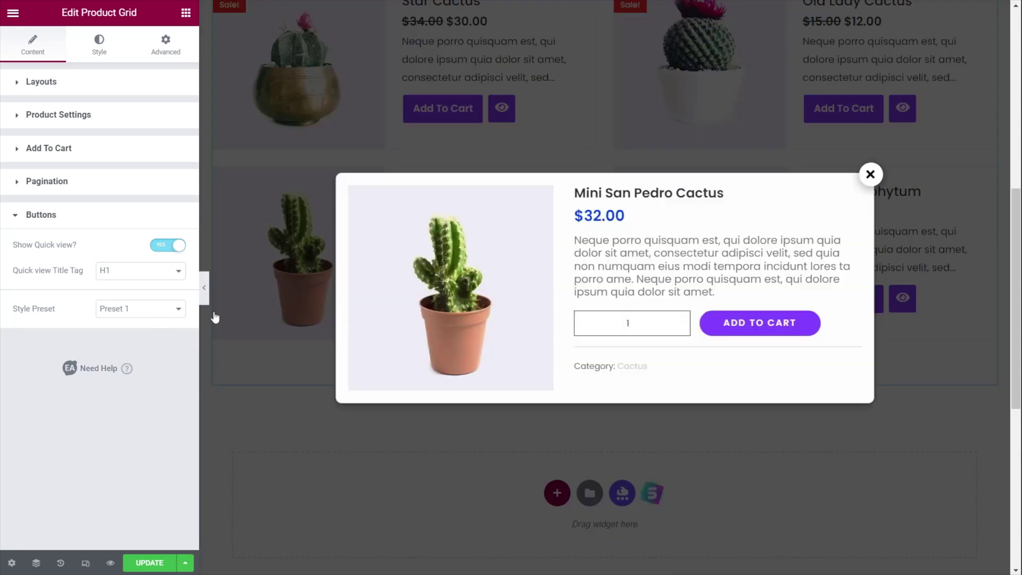
click(870, 175)
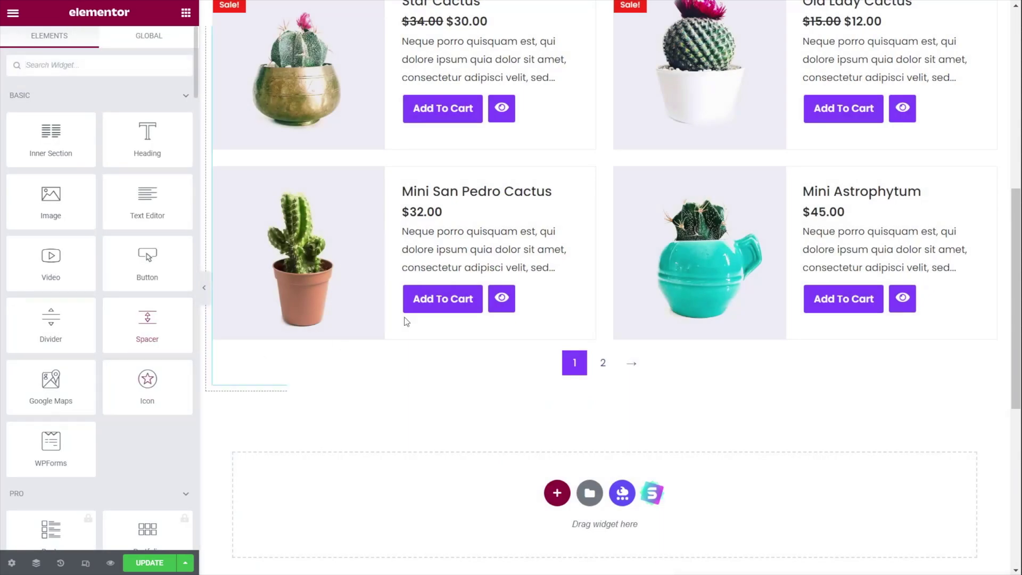
Reopen the Product Grid's settings and try Style Preset 2 for its buttons.
scroll(985, 213, up, 2)
scroll(985, 213, up, 3)
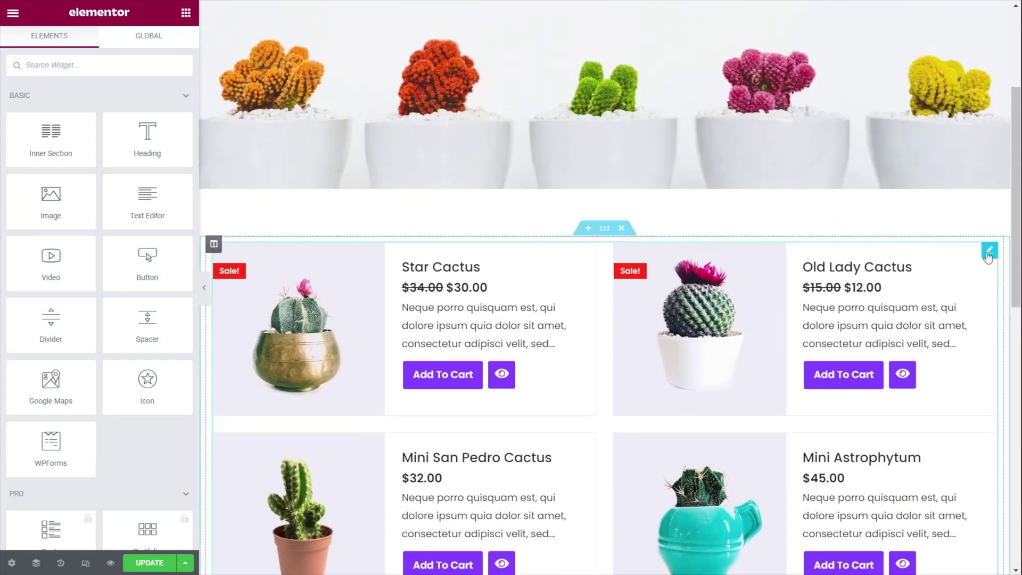
click(988, 251)
click(41, 308)
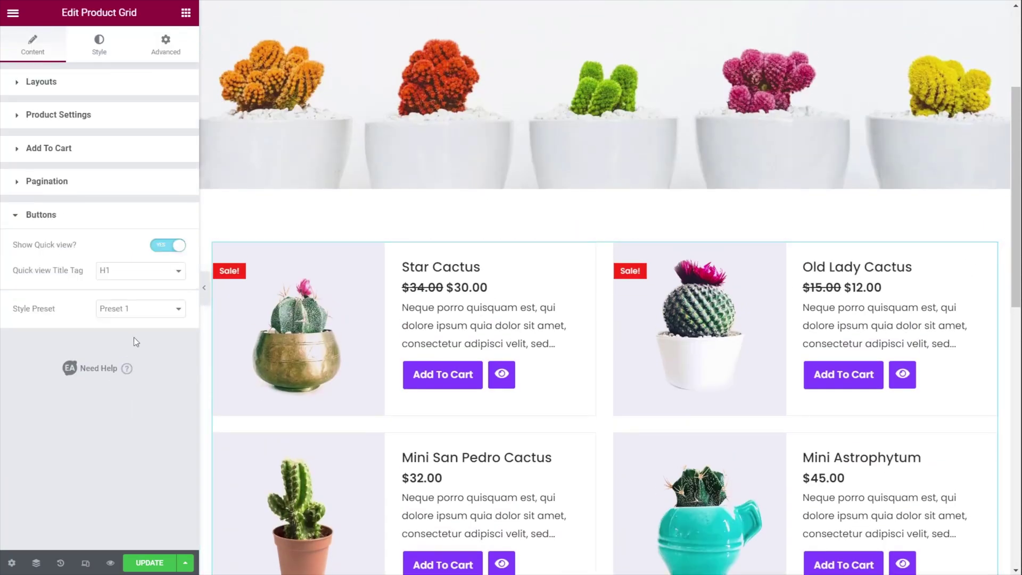
click(157, 312)
click(146, 332)
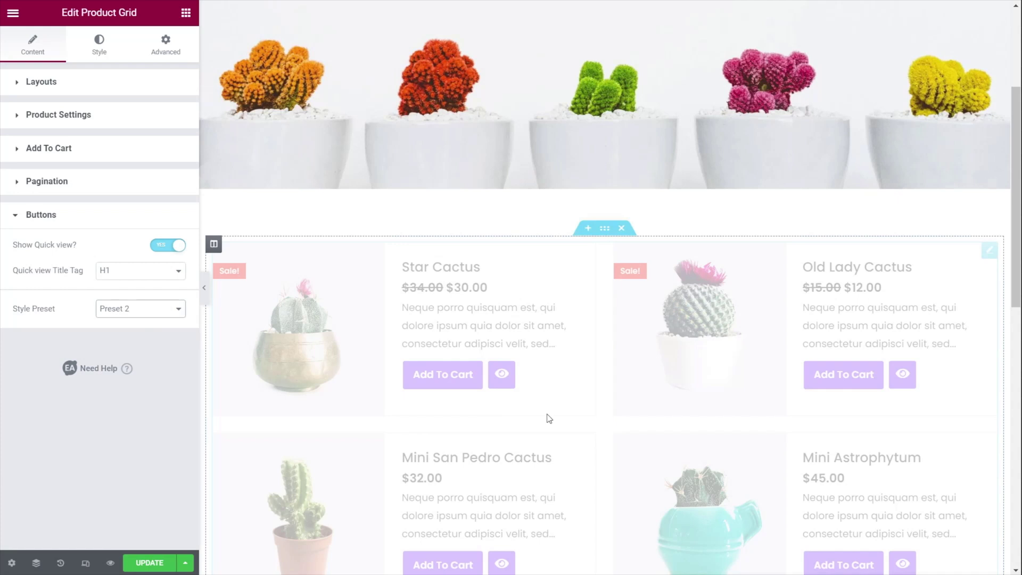
scroll(576, 420, down, 1)
scroll(576, 420, down, 1)
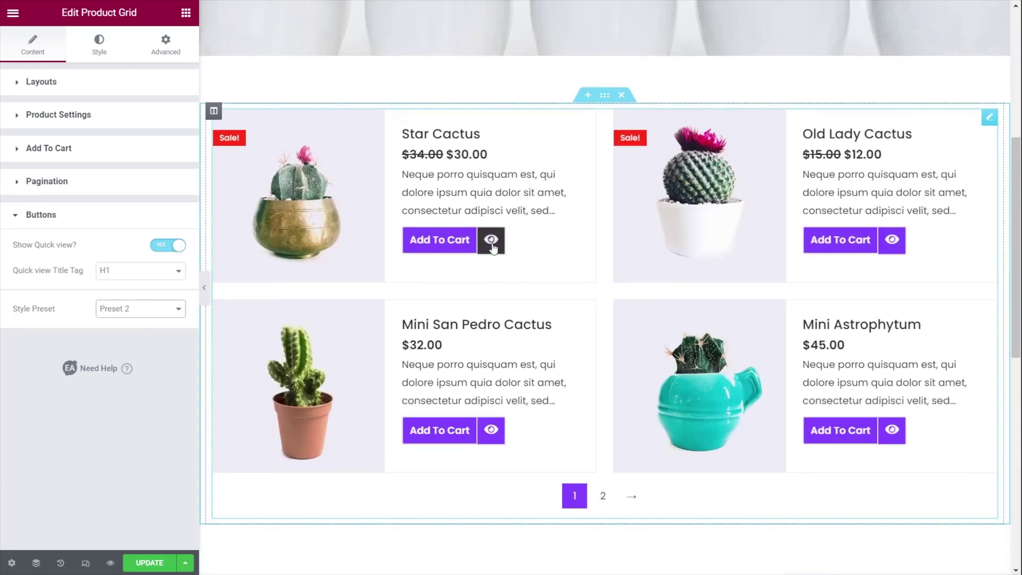
Preview the Star Cactus quick view popup and set the buttons' style preset back to Preset 1.
click(491, 241)
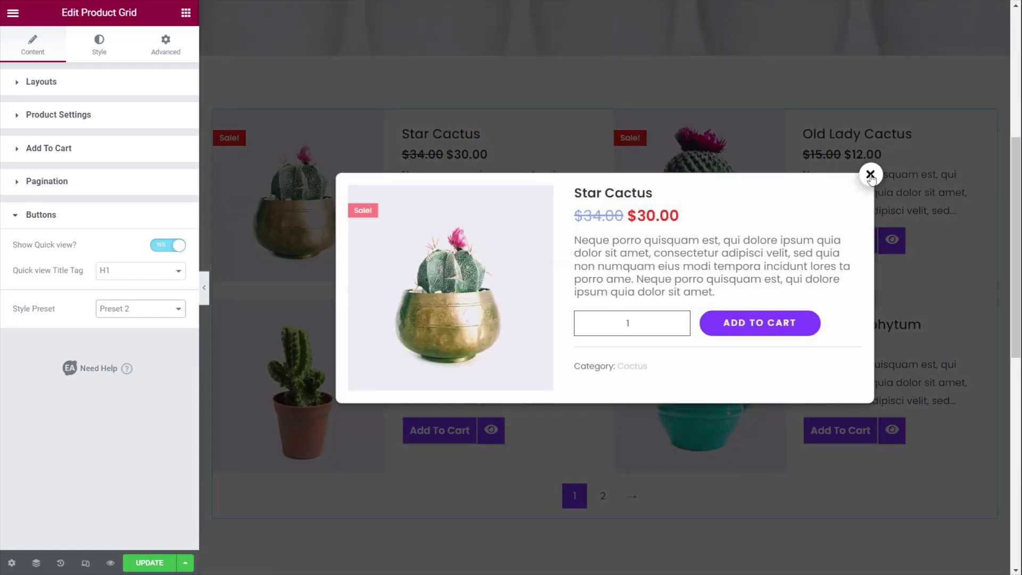
click(143, 311)
click(141, 323)
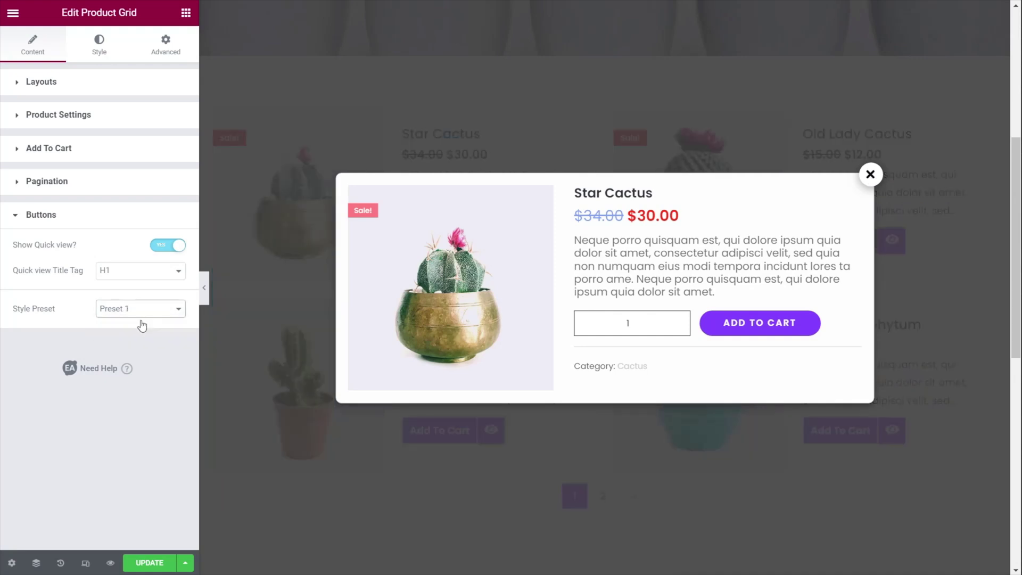
click(870, 179)
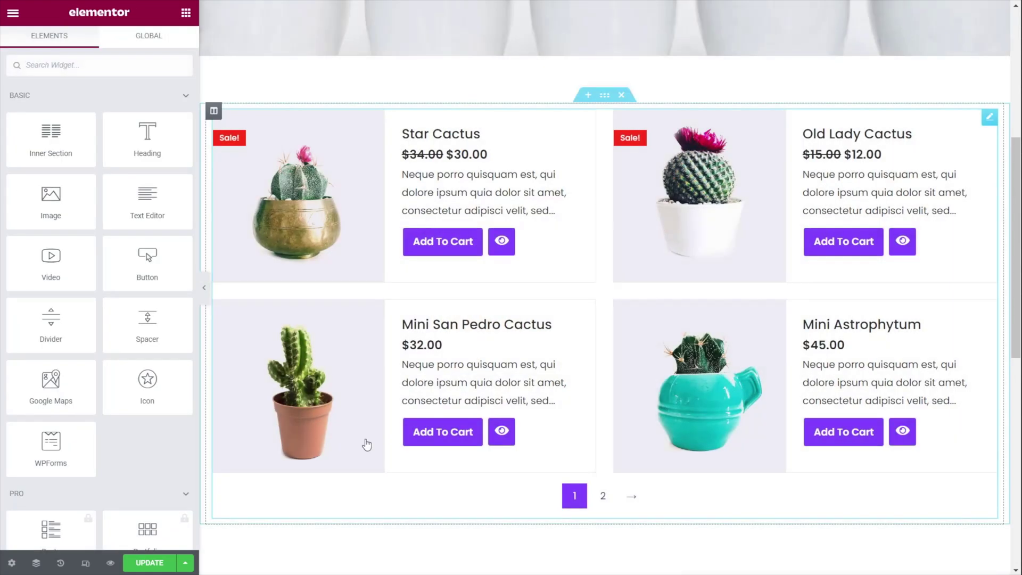
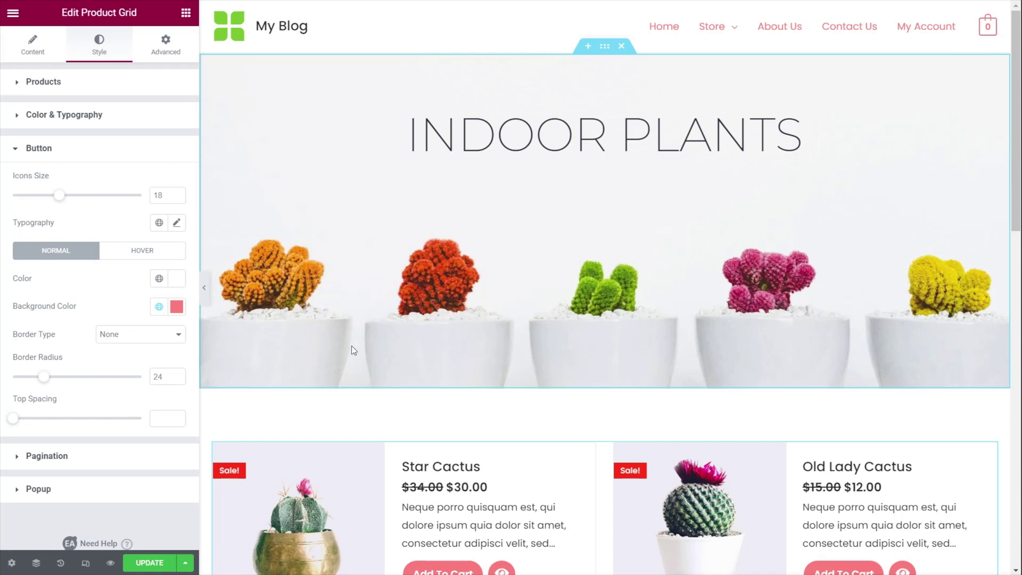
Examine the pagination style options for the product grid.
scroll(353, 369, down, 8)
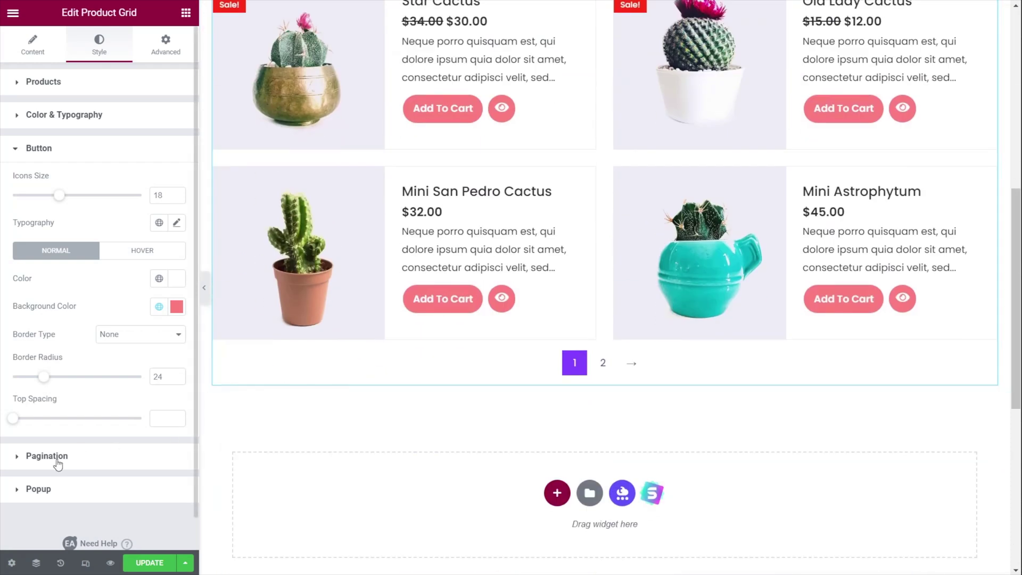
click(30, 456)
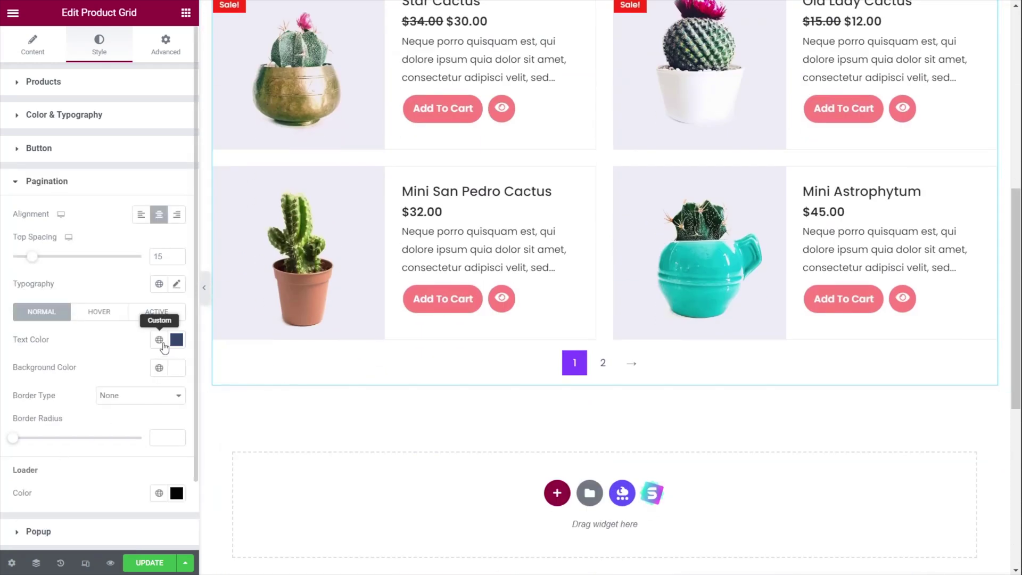
scroll(113, 384, down, 2)
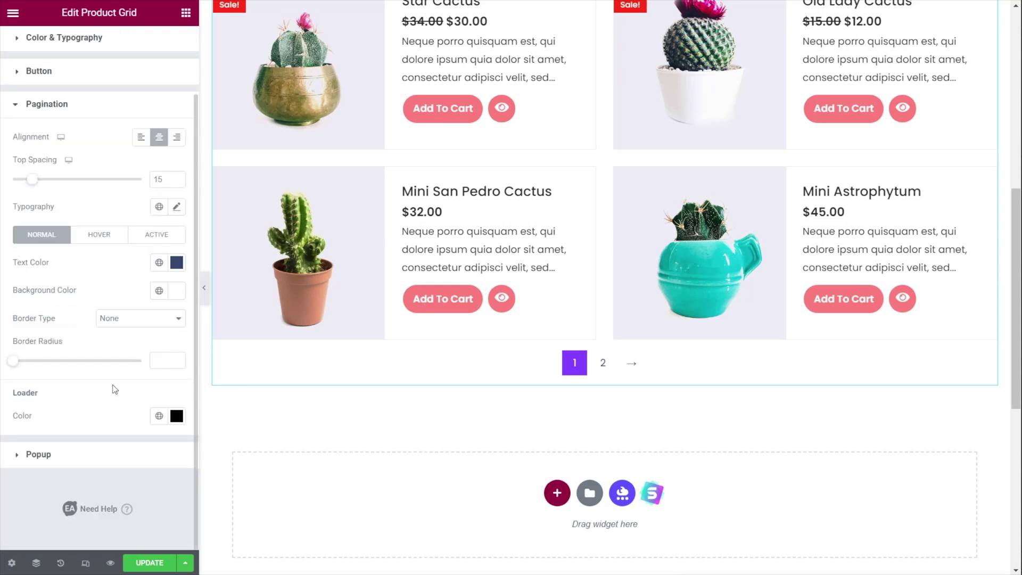
With the Mini San Pedro Cactus quick view open, set the popup's cart button background to New Global Color.
click(99, 446)
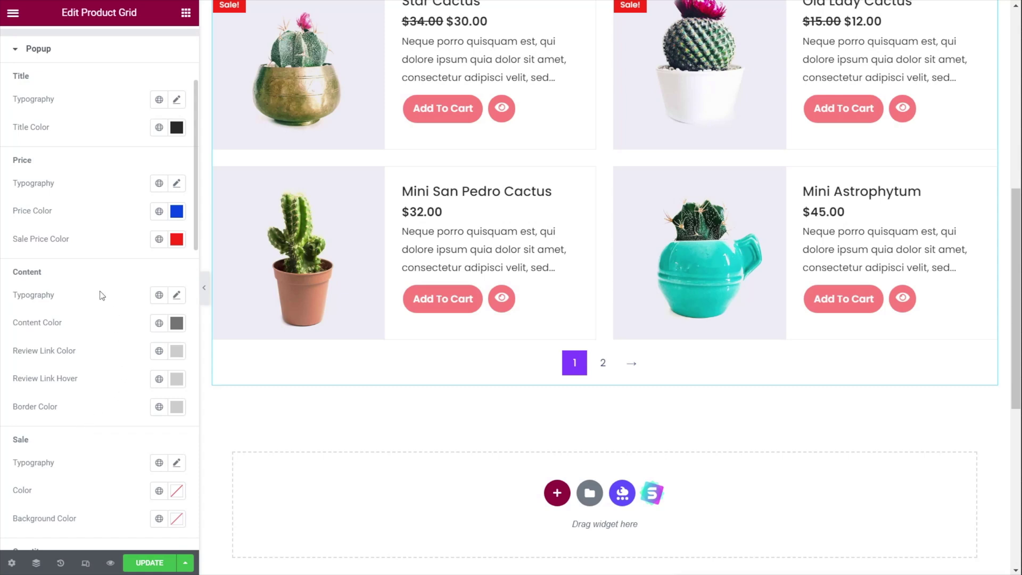
click(502, 298)
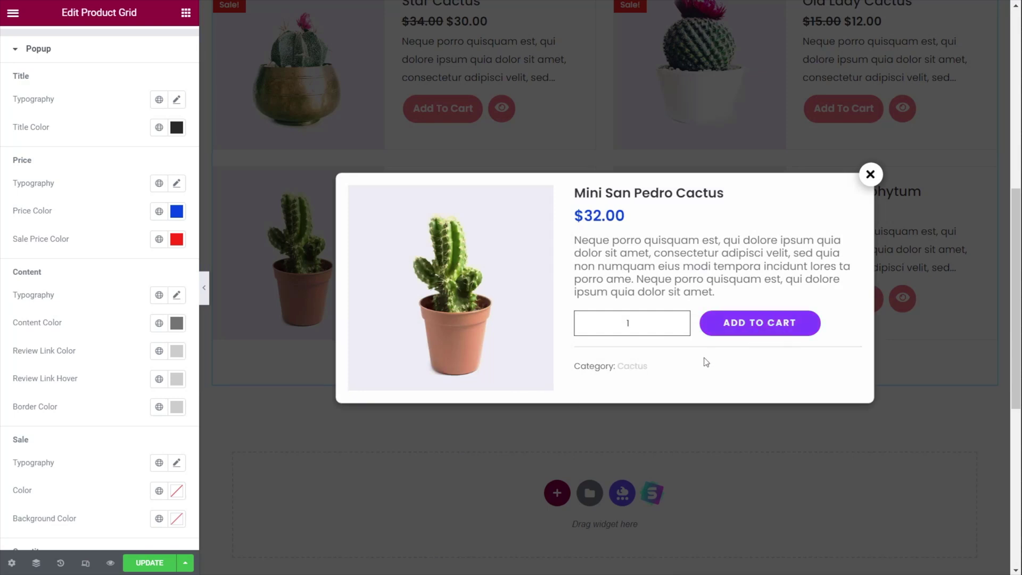
scroll(88, 399, down, 5)
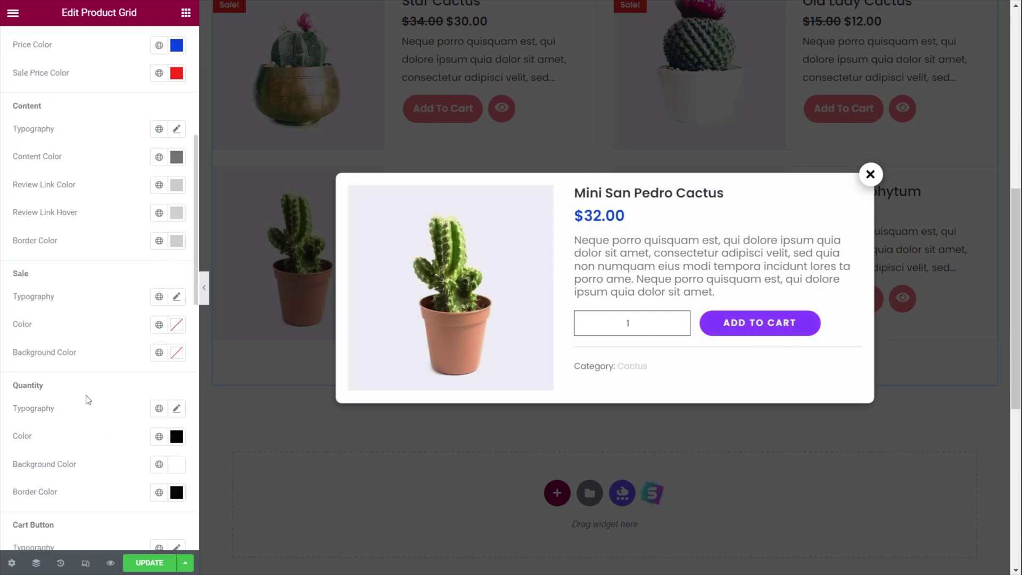
scroll(88, 399, down, 3)
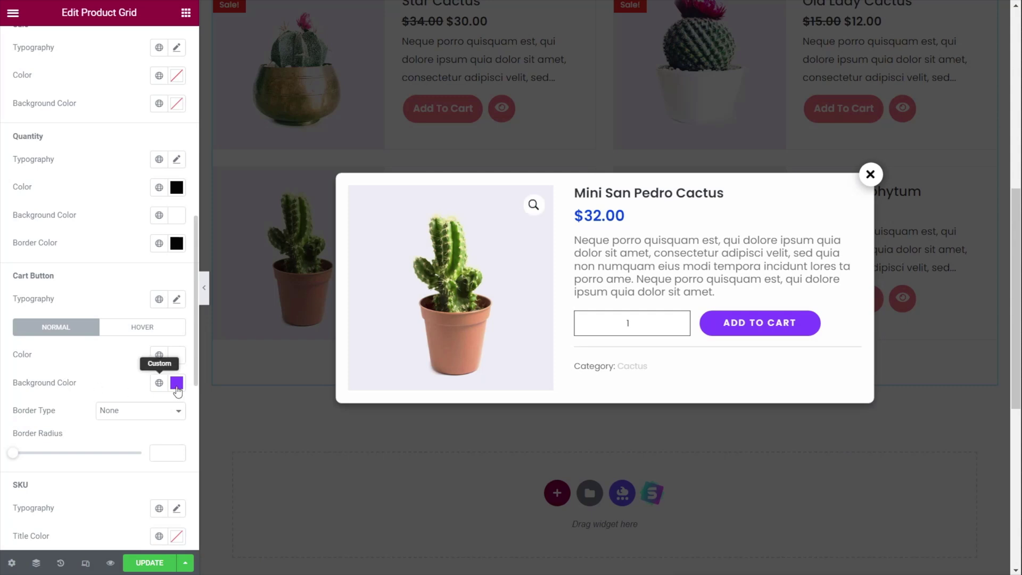
click(159, 382)
scroll(126, 346, down, 2)
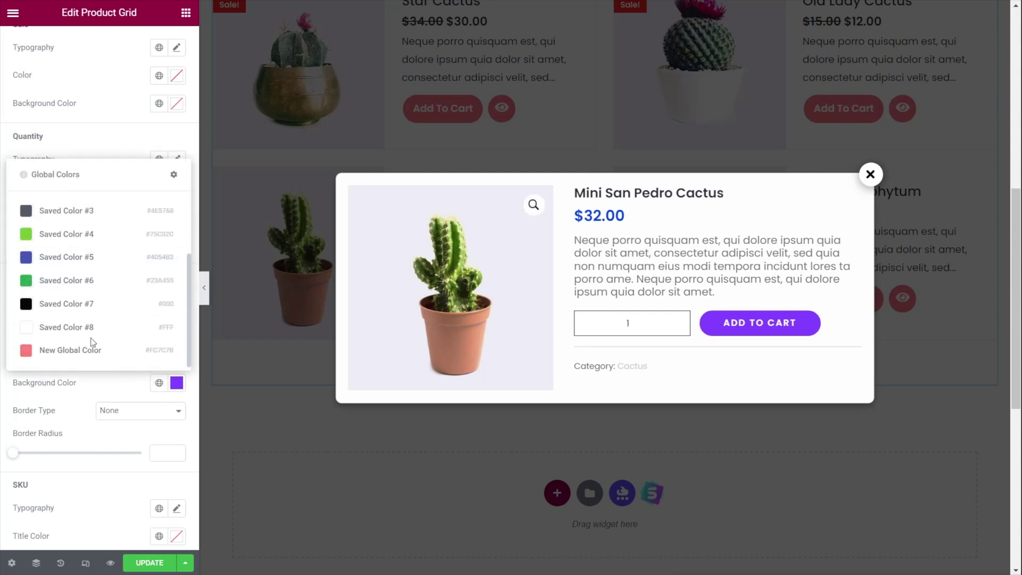
click(91, 347)
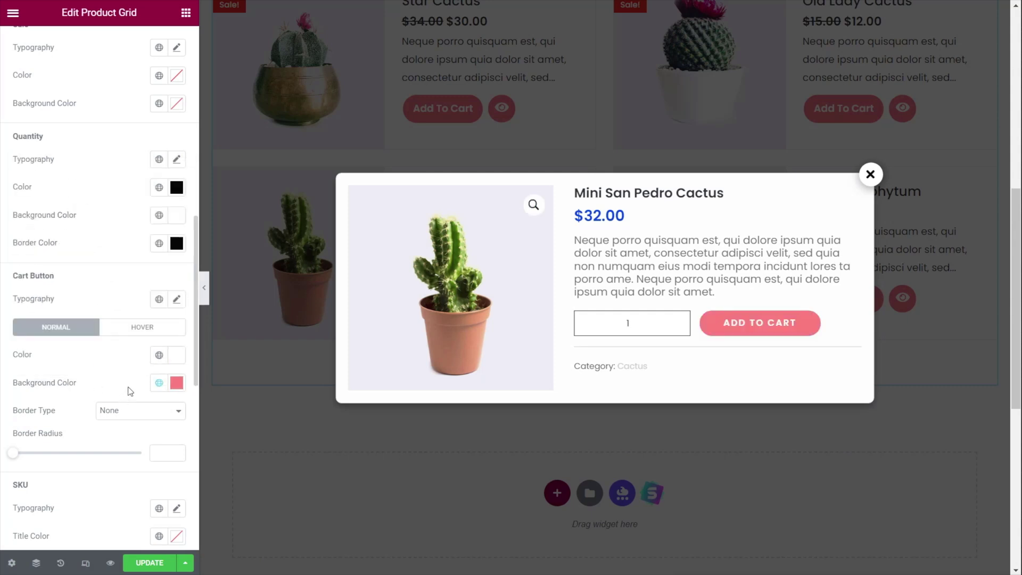
Examine the popup's SKU, close button and box style options, close the quick view and reopen the Product Grid's settings.
scroll(104, 398, down, 5)
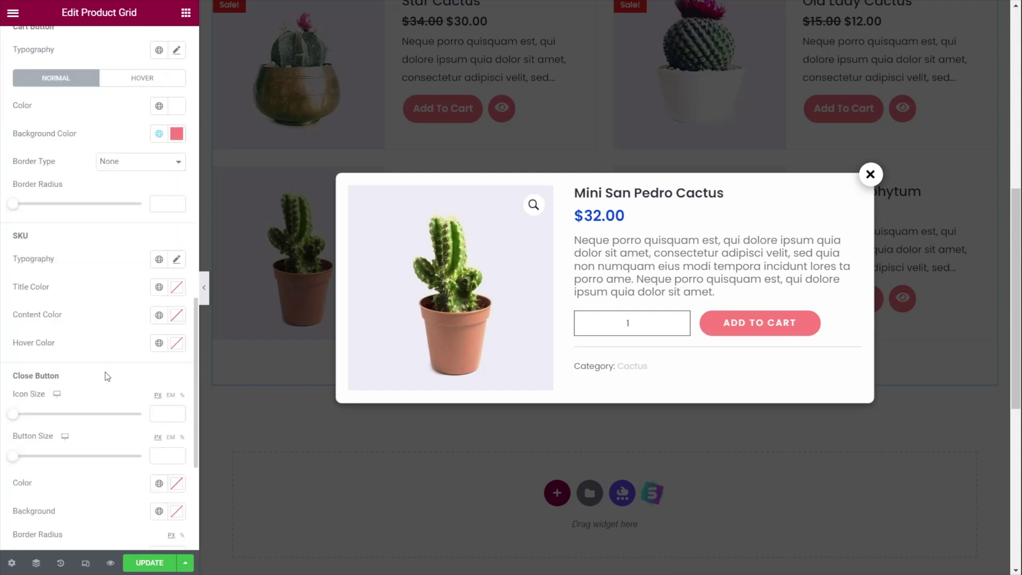
scroll(107, 376, down, 5)
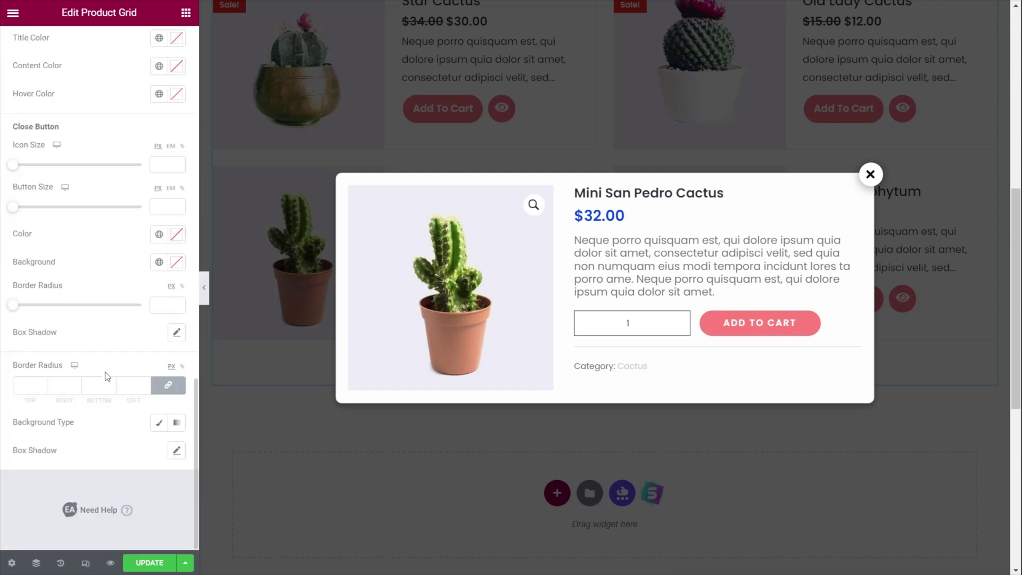
click(868, 175)
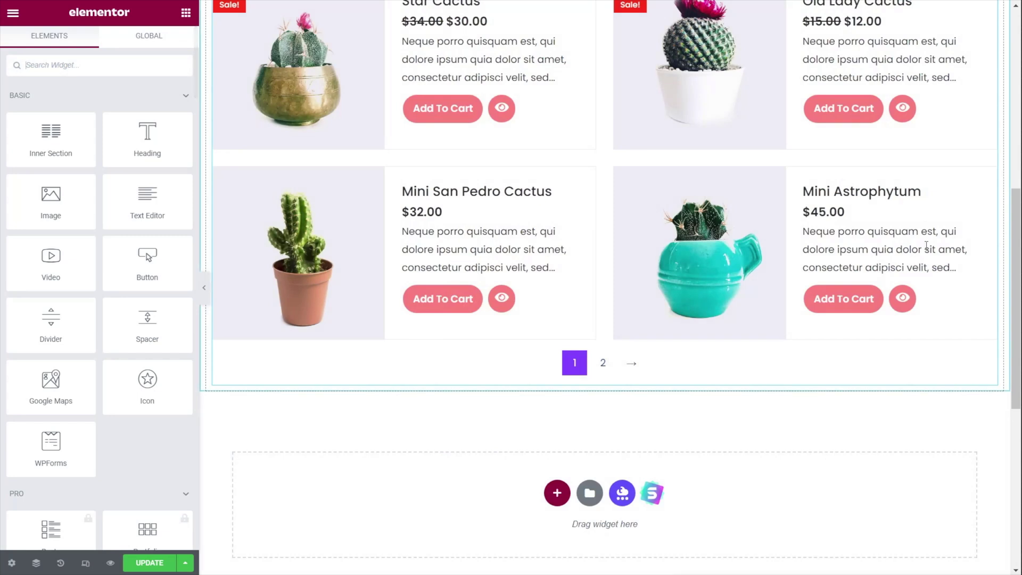
scroll(929, 268, up, 3)
scroll(929, 267, up, 2)
click(989, 251)
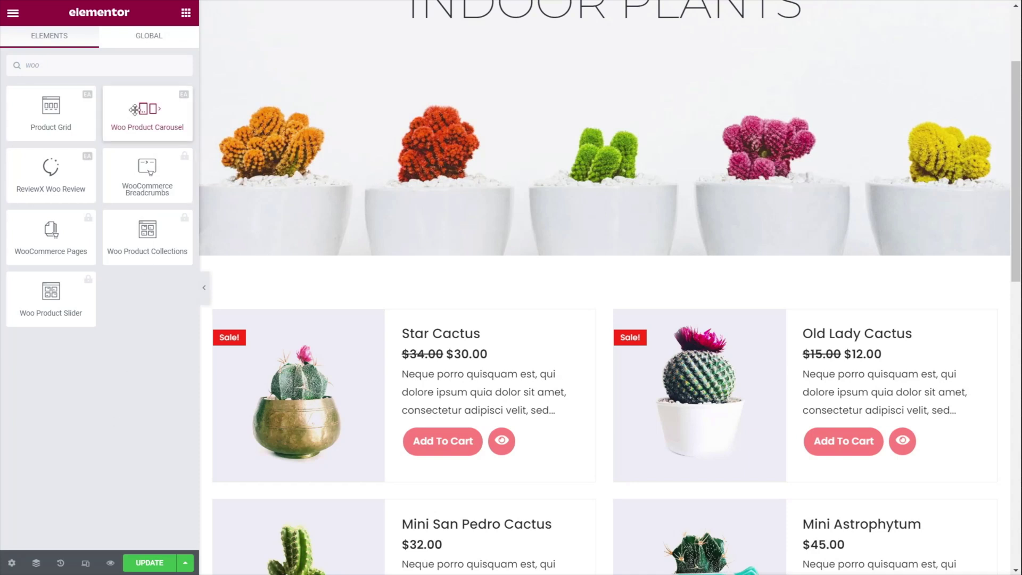
Add a Woo Product Carousel widget between the cactus banner and the product grid.
drag(135, 110, 459, 314)
scroll(657, 450, down, 3)
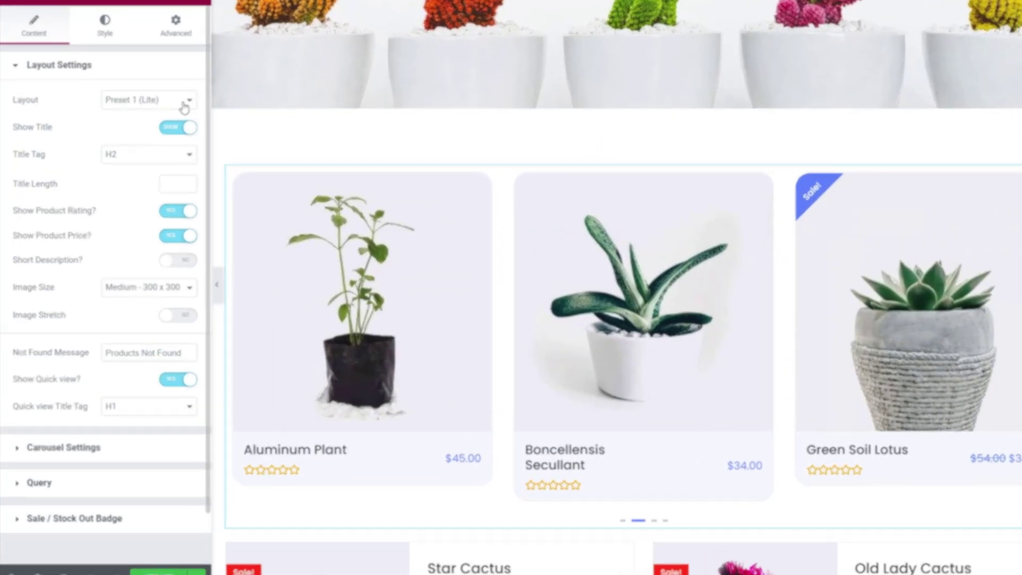
Compare the product carousel's layout presets 2, 3 and 4, apply Preset 3 (Lite) and hide the product rating.
click(184, 108)
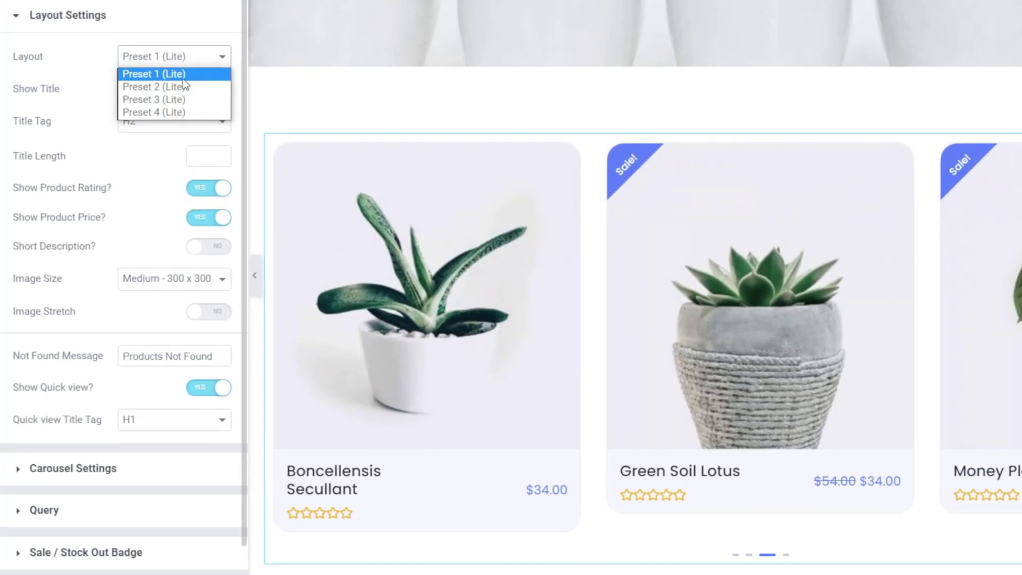
click(152, 122)
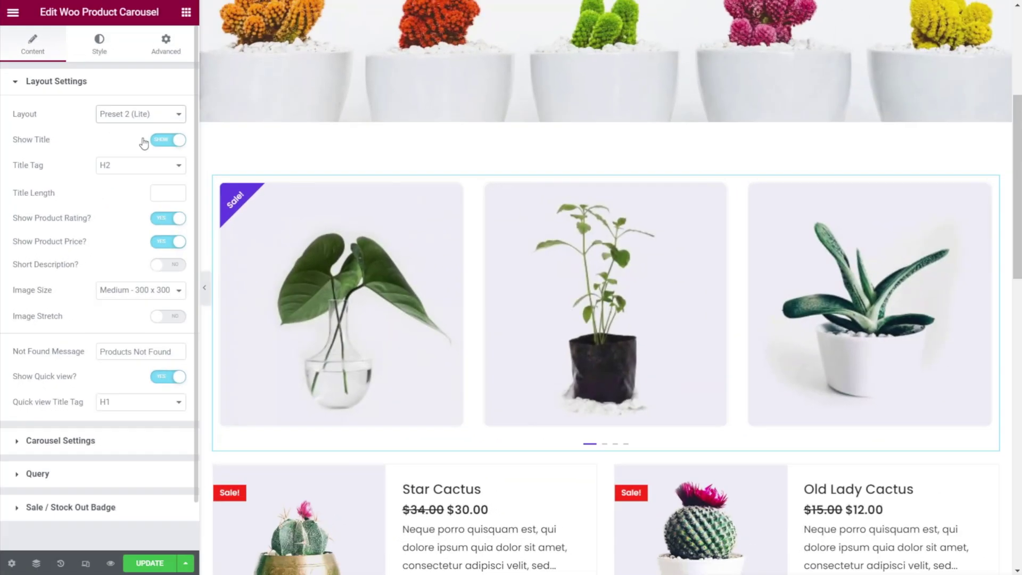
click(174, 58)
click(142, 148)
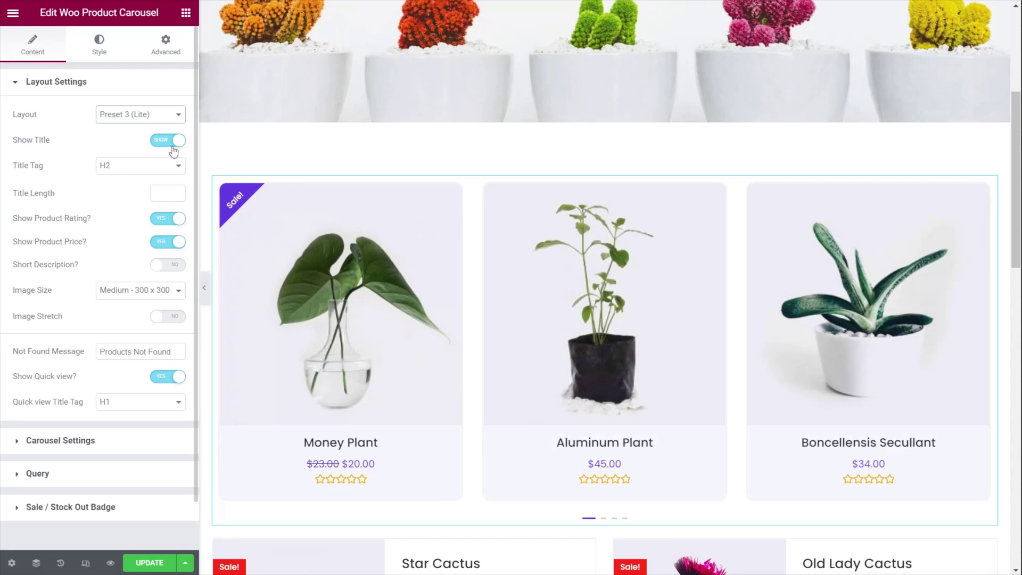
click(159, 119)
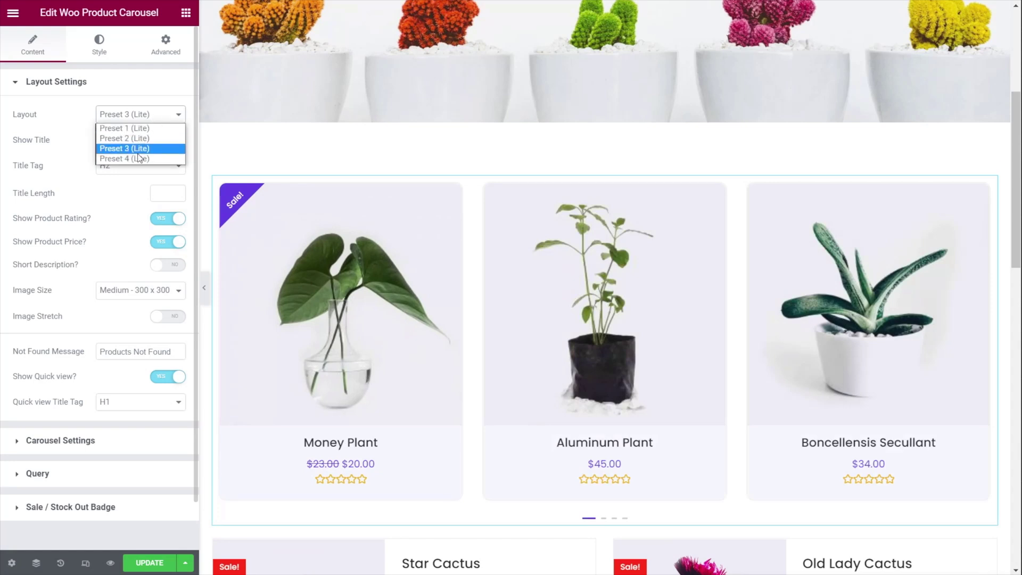
click(138, 156)
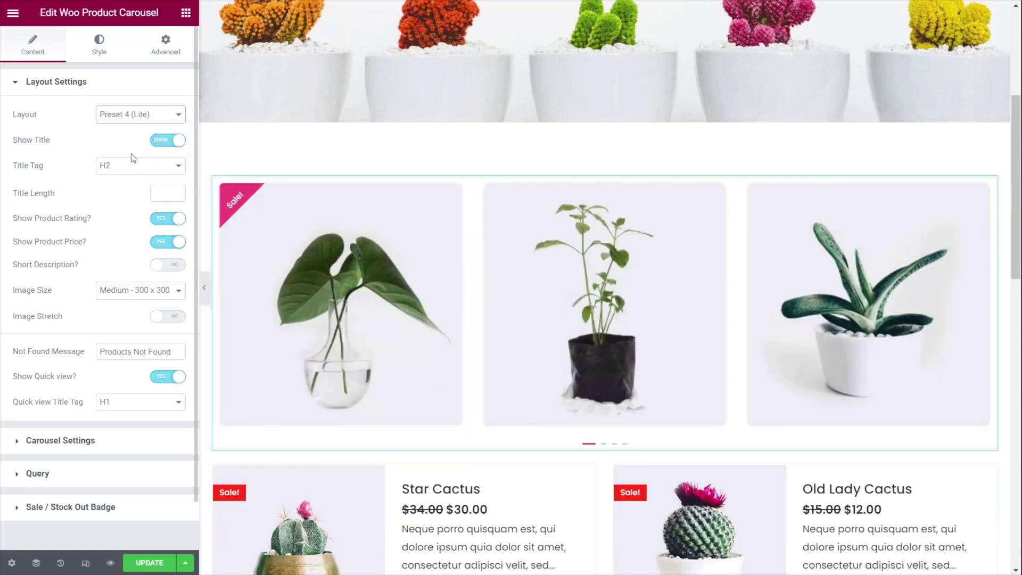
click(136, 116)
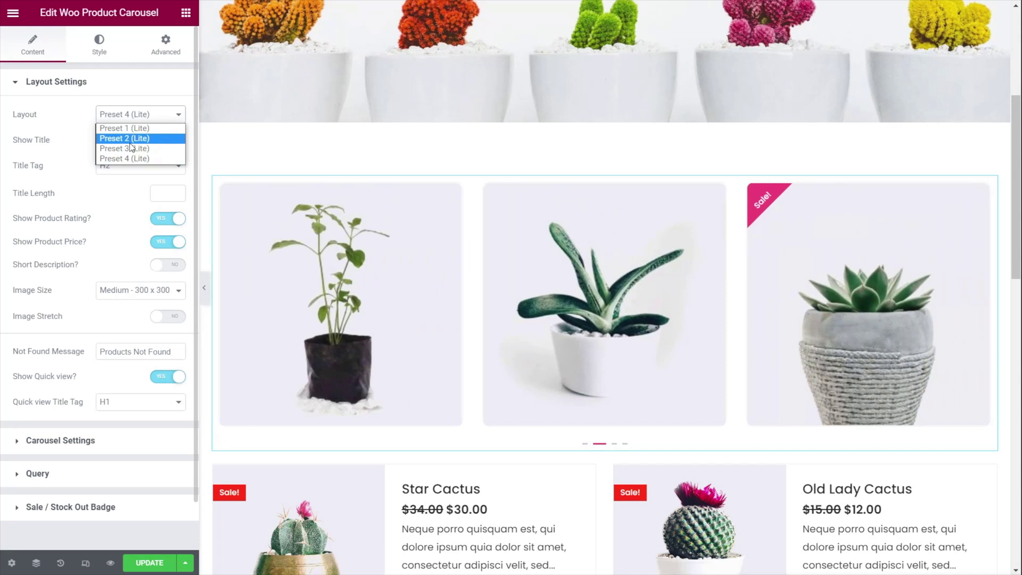
click(133, 148)
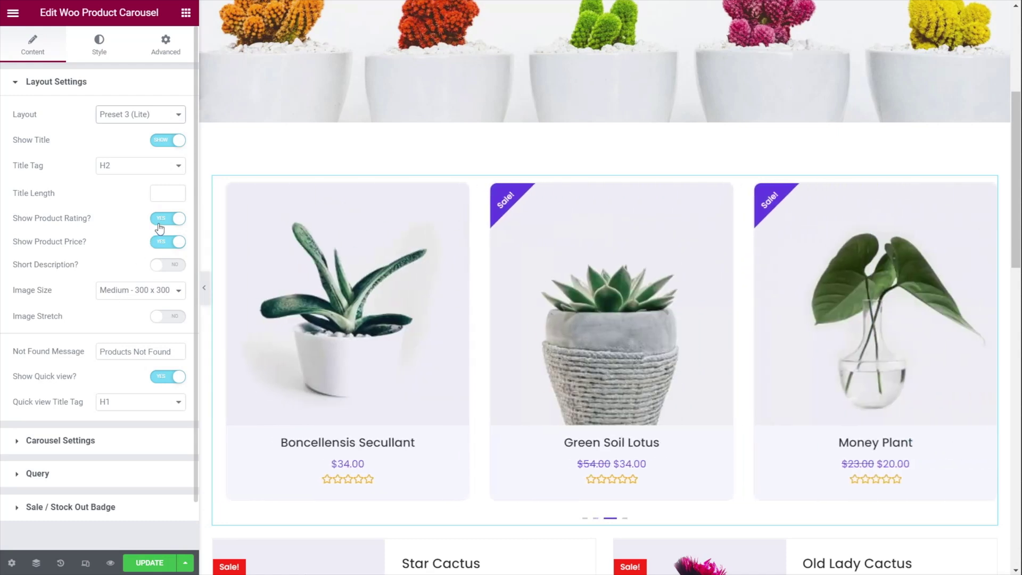
click(162, 220)
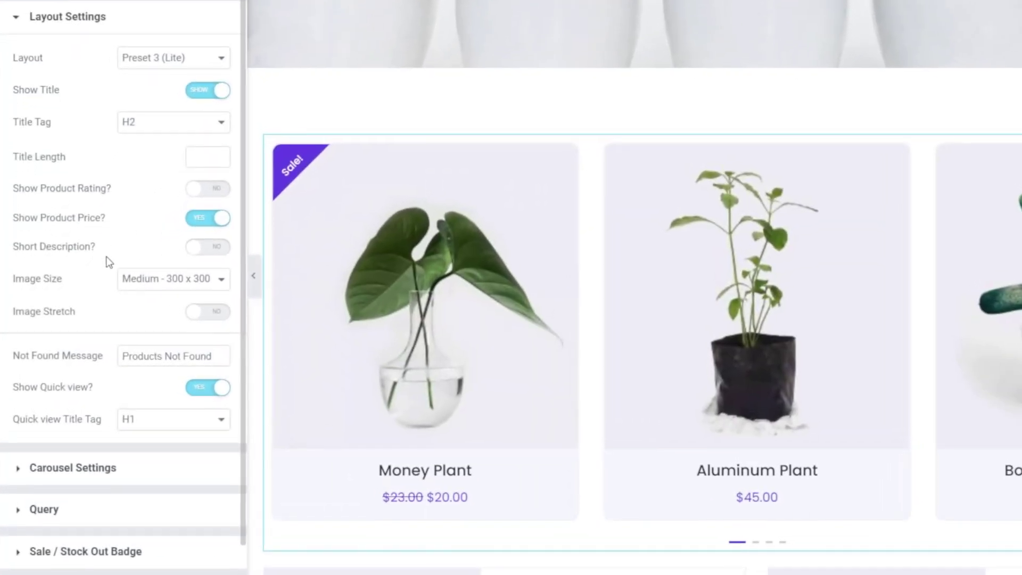
Limit the carousel's product query to the Cactus category.
click(56, 510)
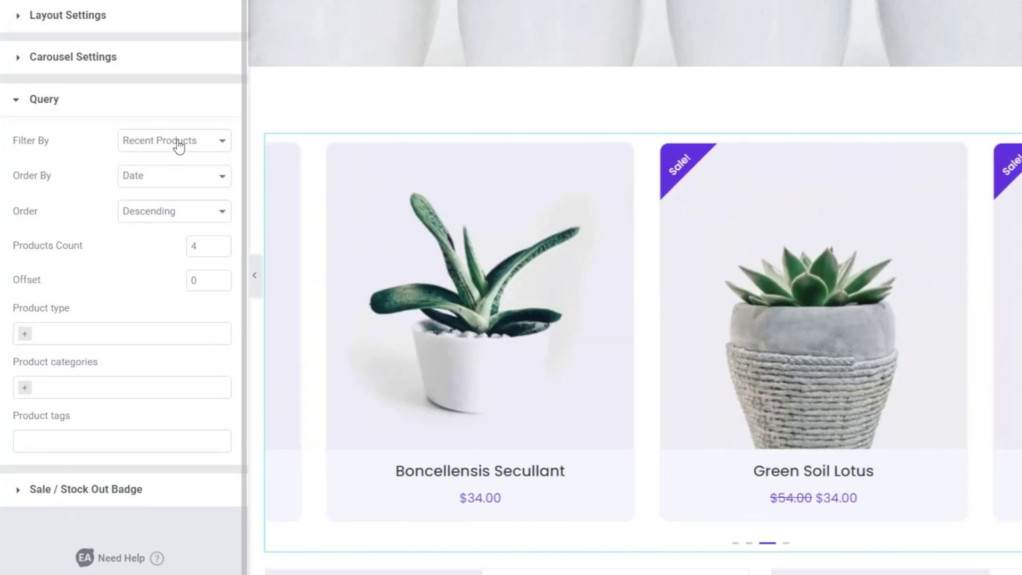
click(37, 333)
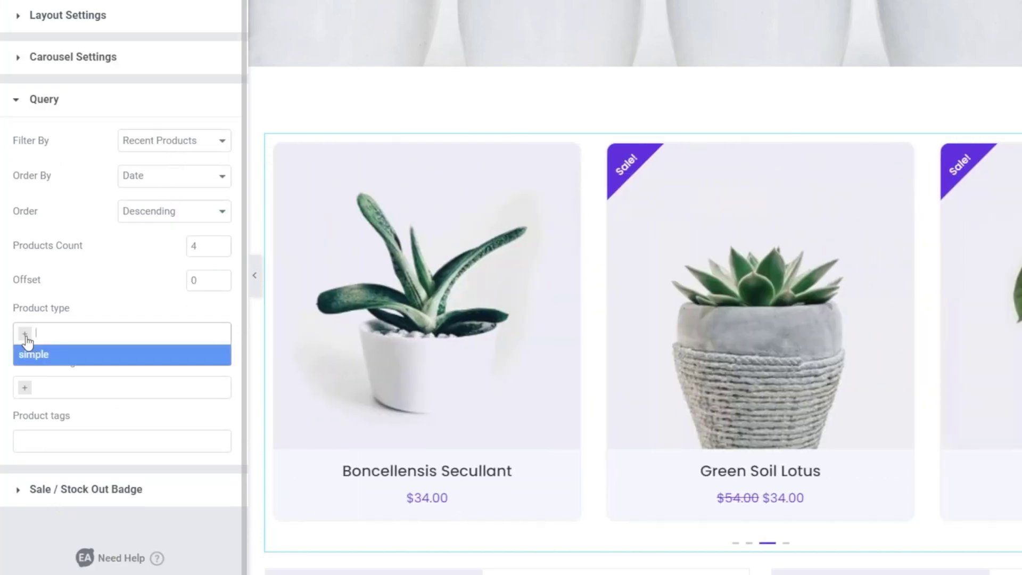
click(25, 387)
click(58, 407)
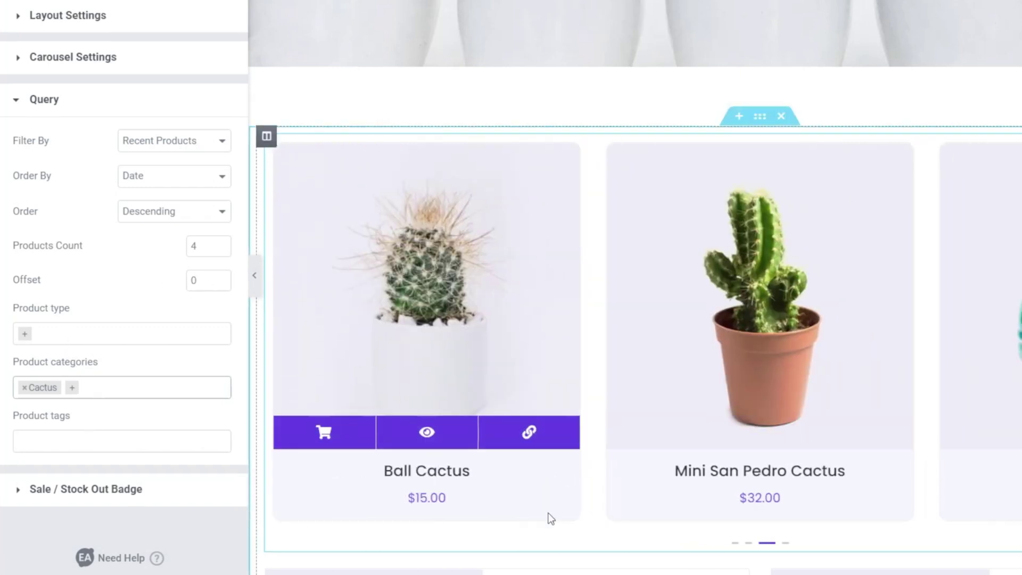
Set the carousel's products count to 3 and offset to 4, and remove the Cactus category filter.
scroll(437, 481, down, 2)
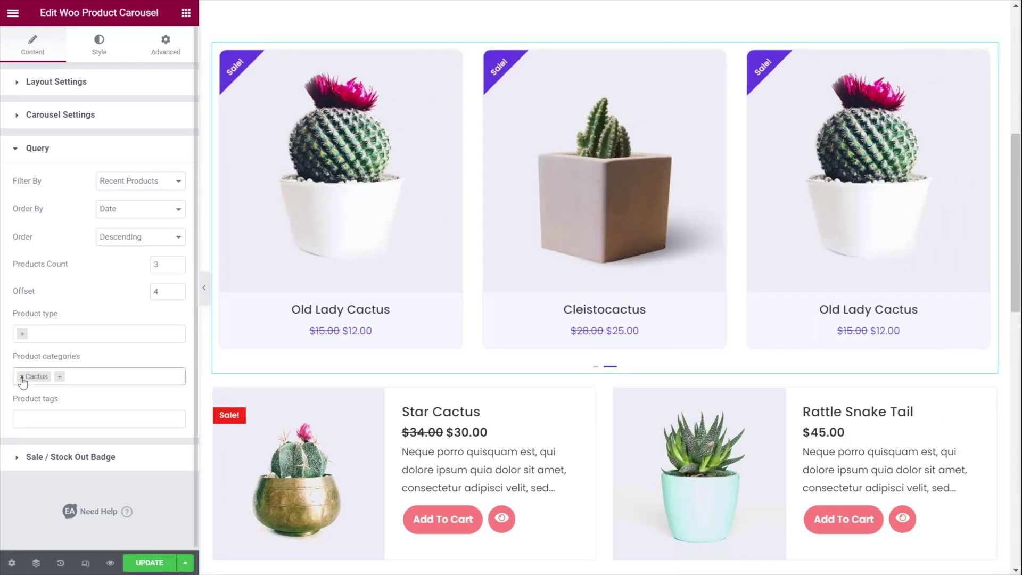
click(23, 377)
click(27, 497)
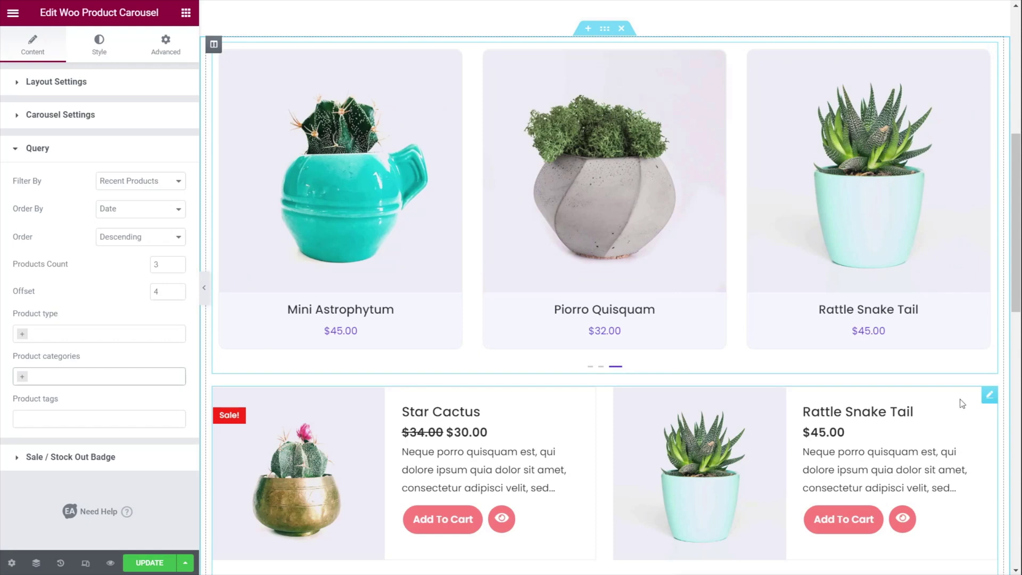
In the Product Grid's product settings, set the offset to 4.
click(989, 396)
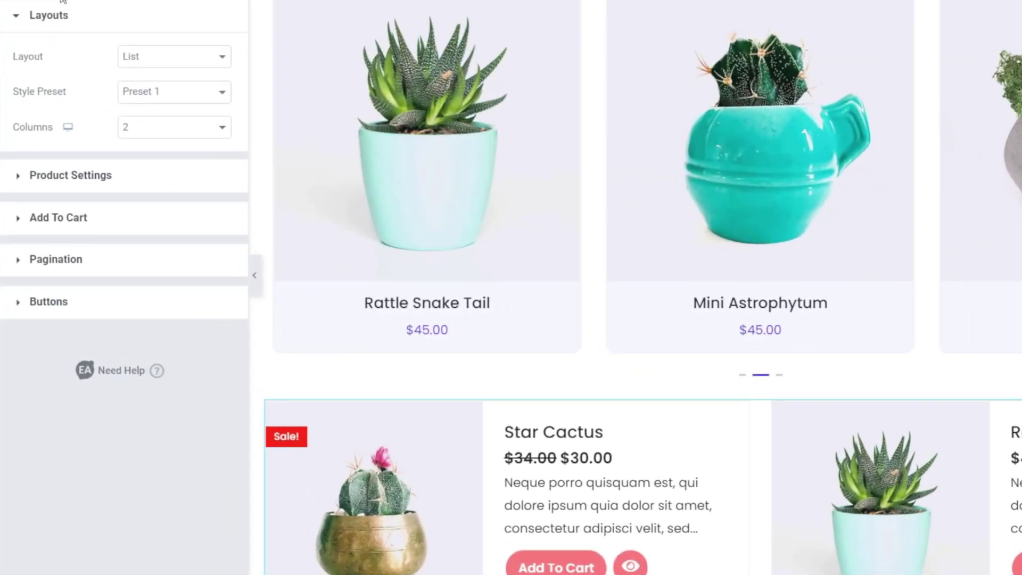
click(57, 177)
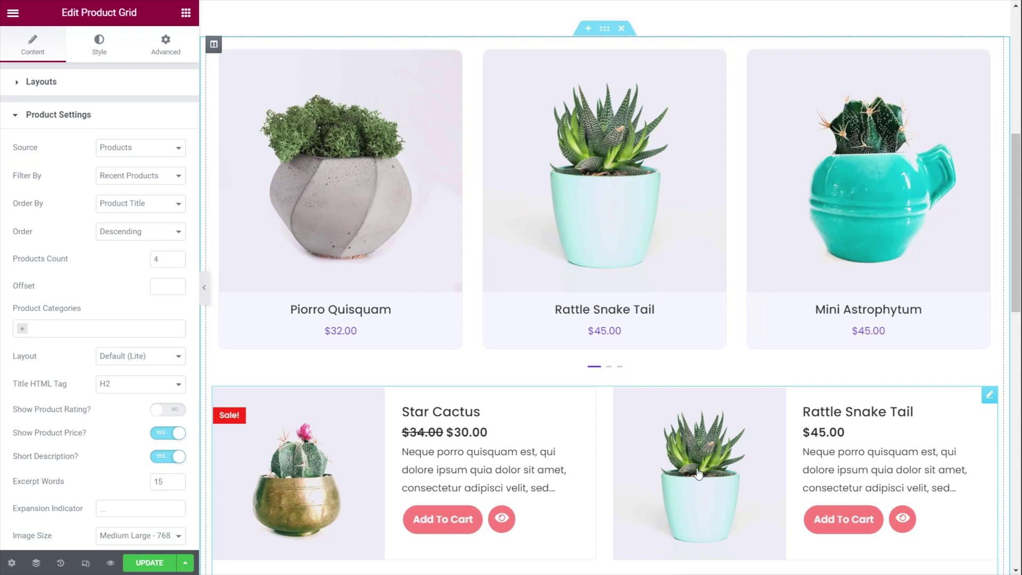
mouse_move(366, 204)
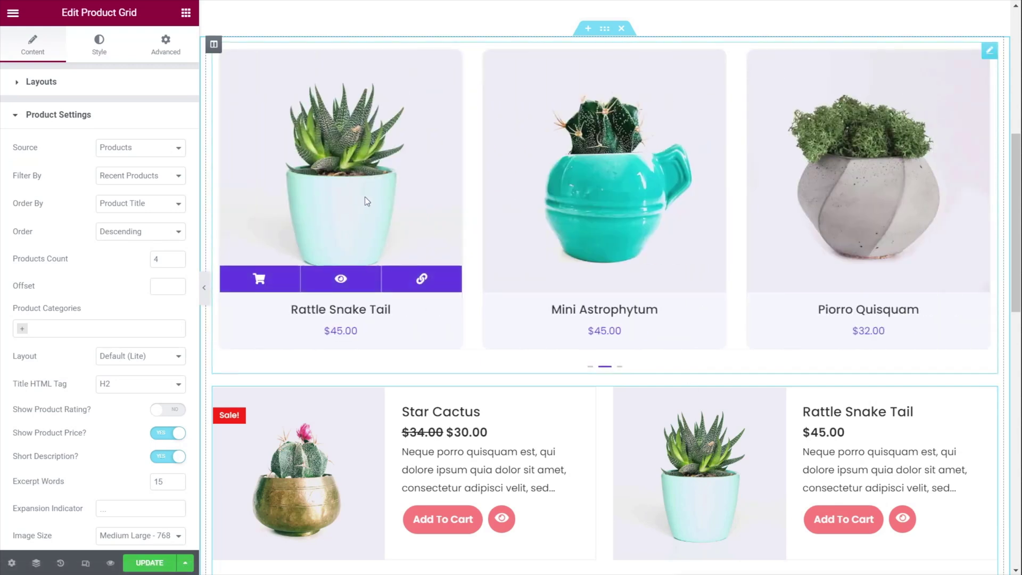
double_click(177, 285)
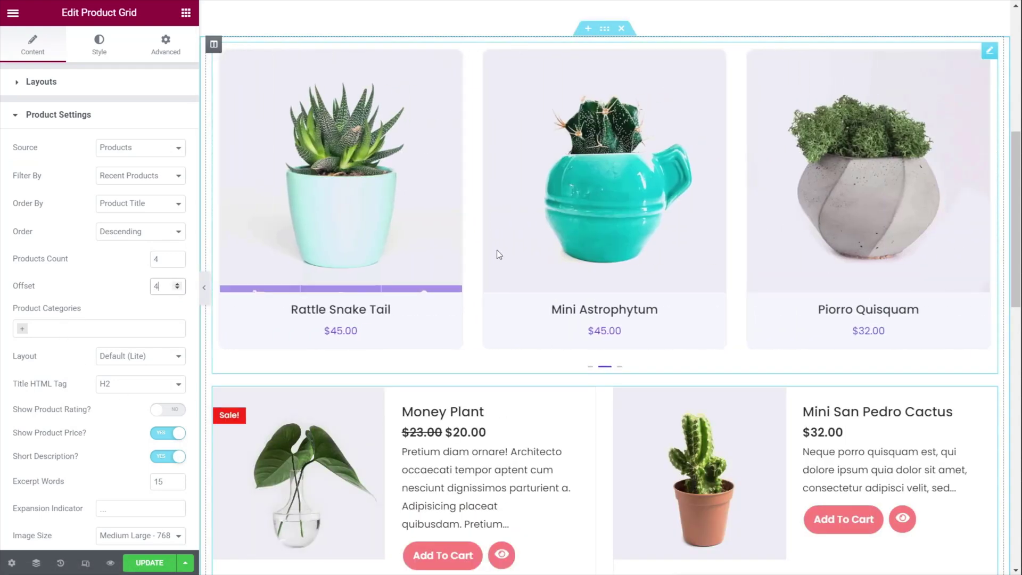
mouse_move(672, 281)
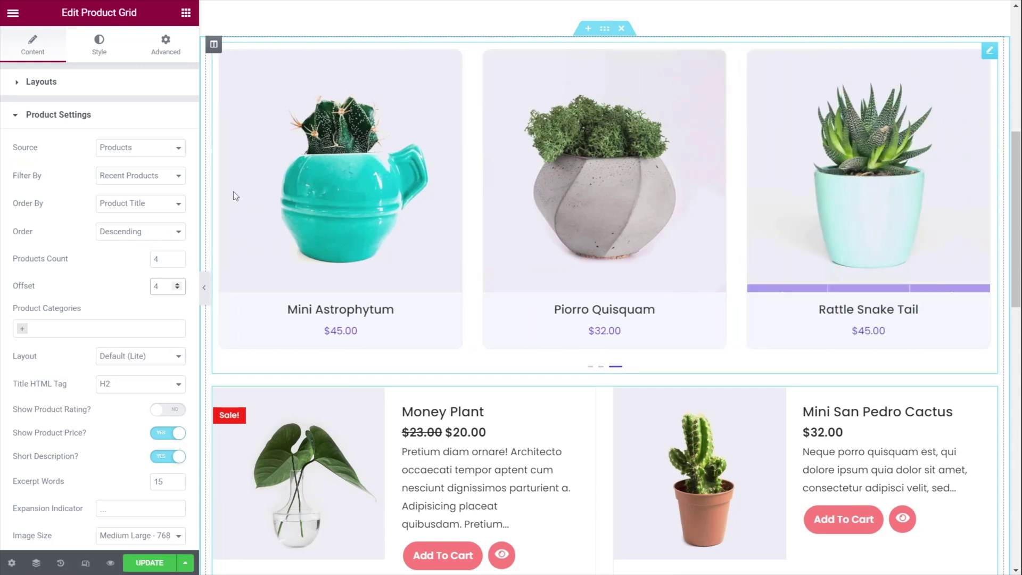
mouse_move(530, 316)
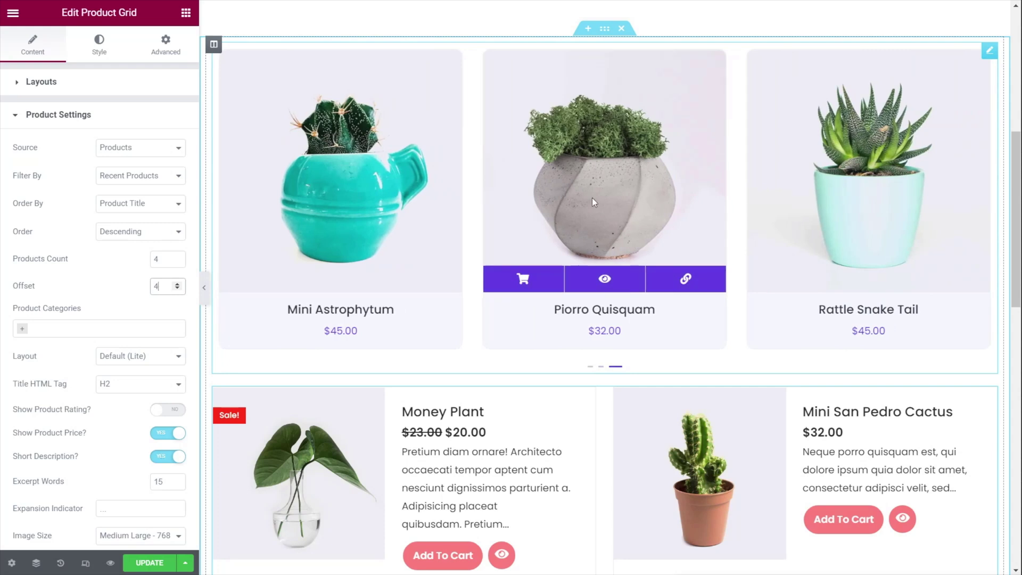
Try the Coverflow transition effect on the Woo Product Carousel and return it to Slide.
click(988, 52)
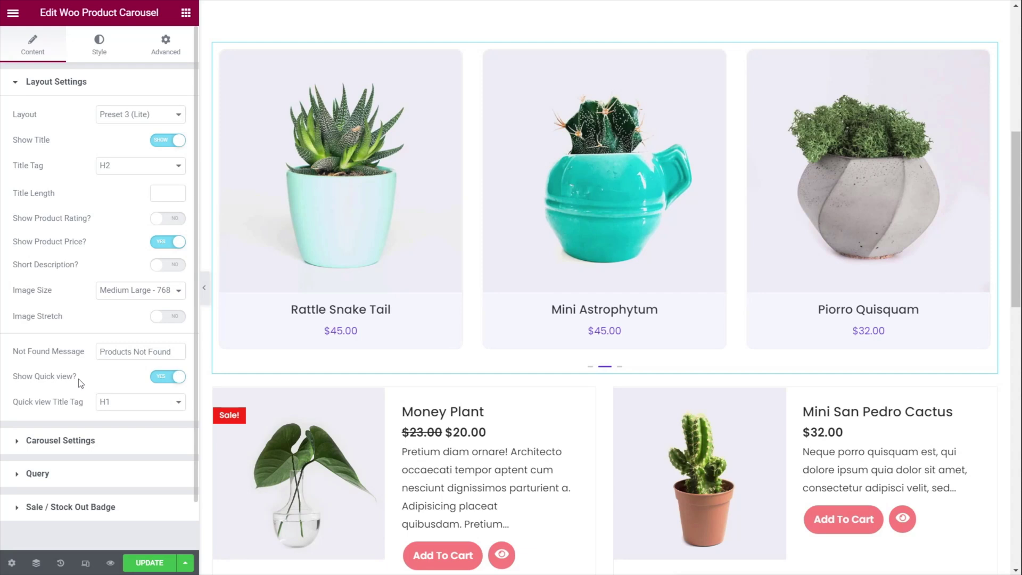
click(72, 442)
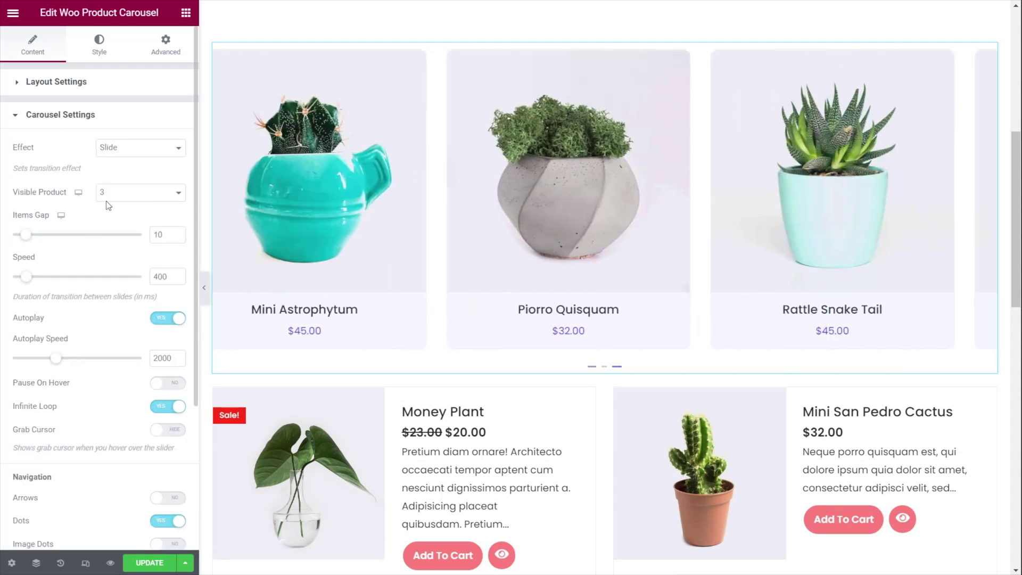
click(132, 149)
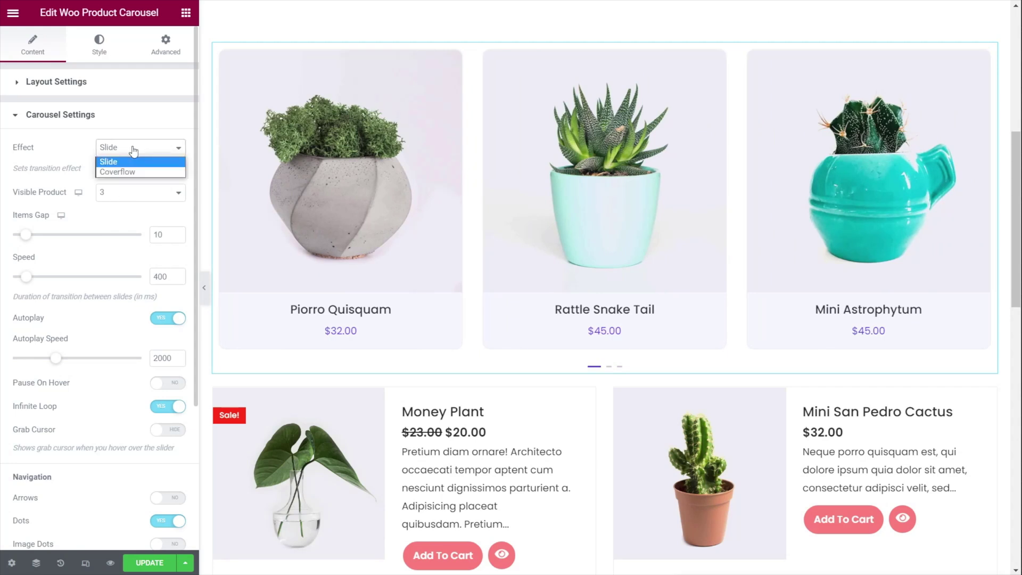
click(133, 171)
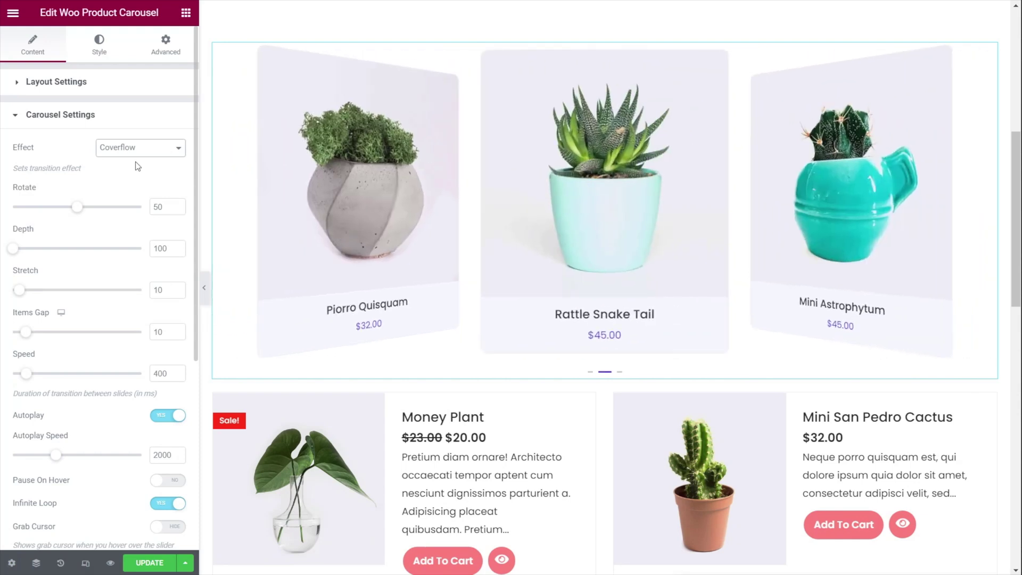
click(144, 158)
click(128, 169)
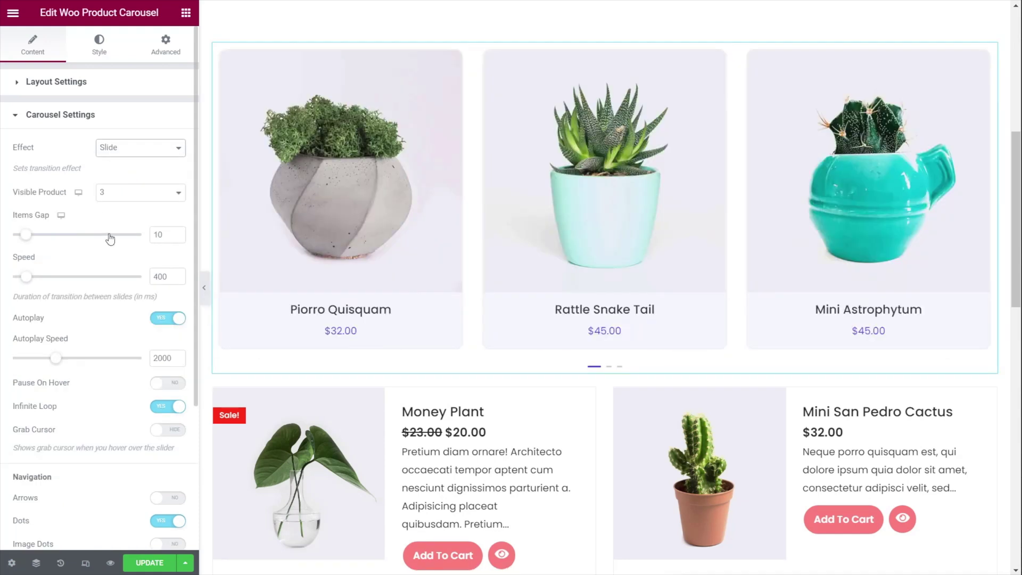
Turn off the carousel's autoplay and turn on its grab cursor and navigation arrows.
click(158, 322)
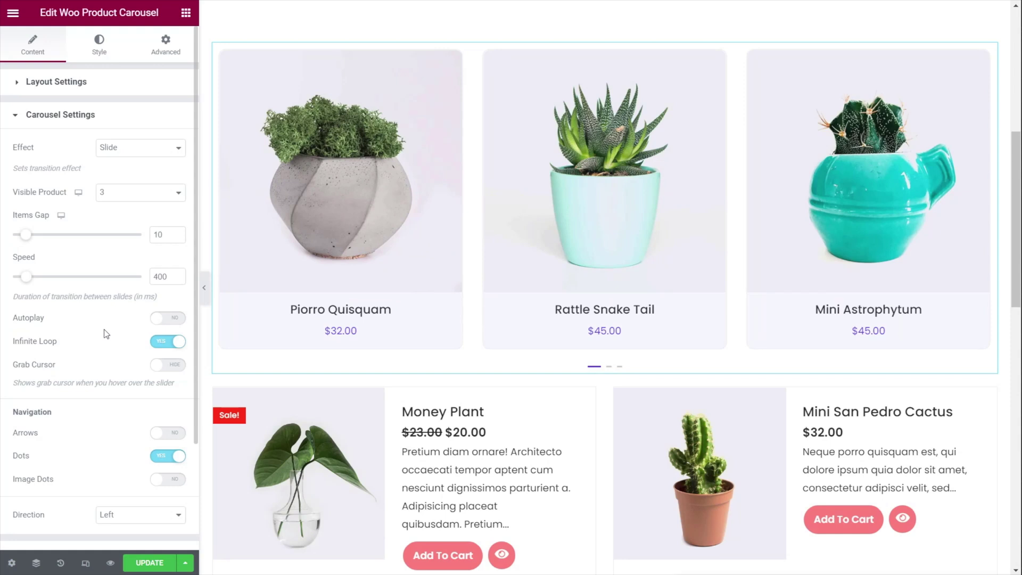
click(176, 367)
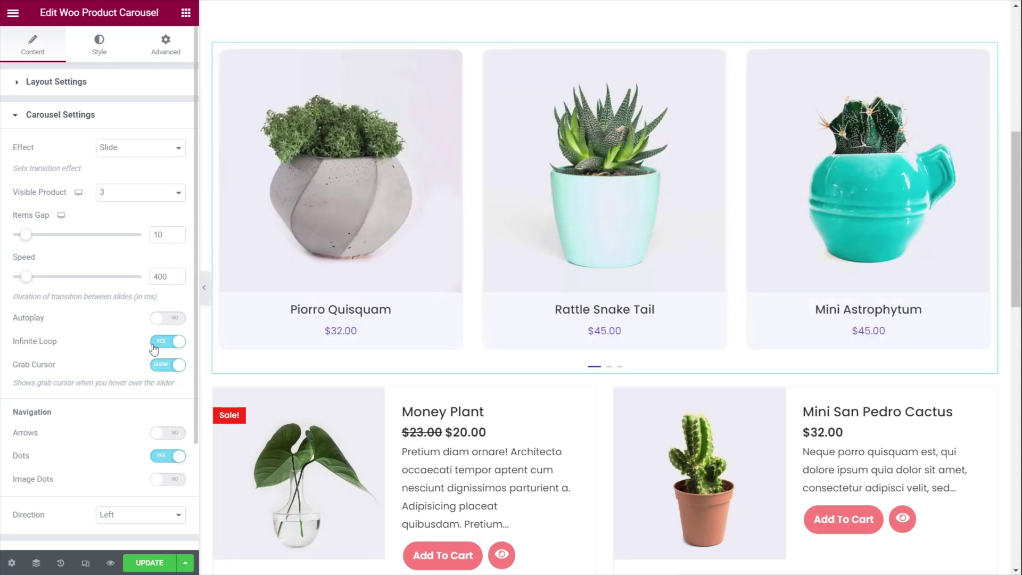
scroll(133, 450, down, 2)
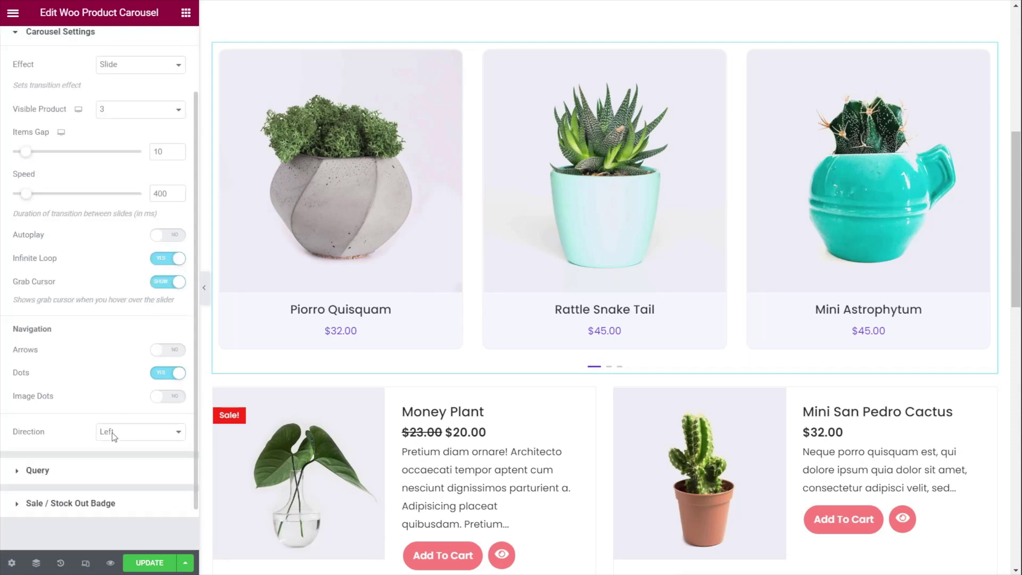
click(178, 350)
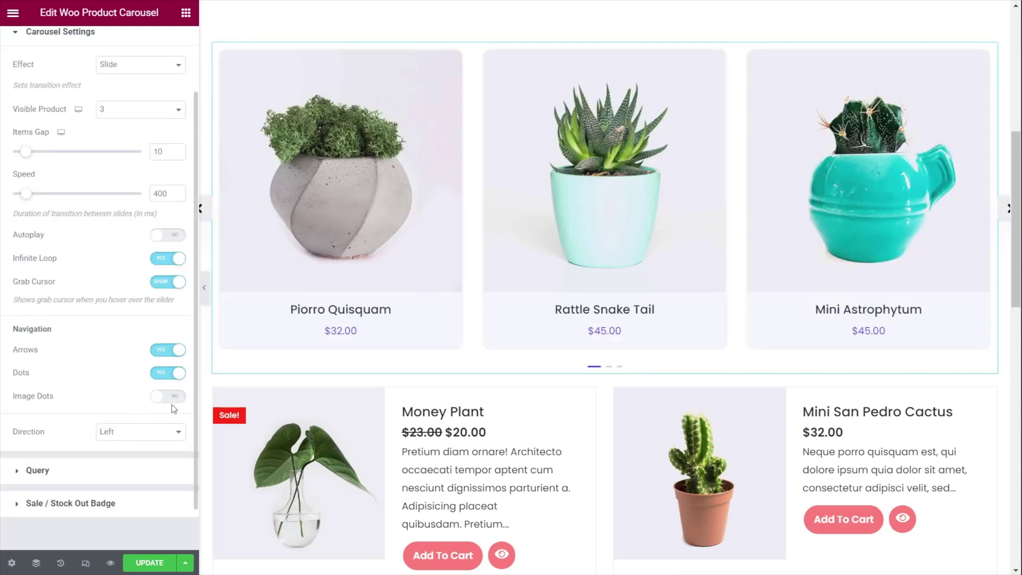
Turn on the carousel's image dots, set their visibility to Hide, and check the direction options, keeping Left.
click(174, 397)
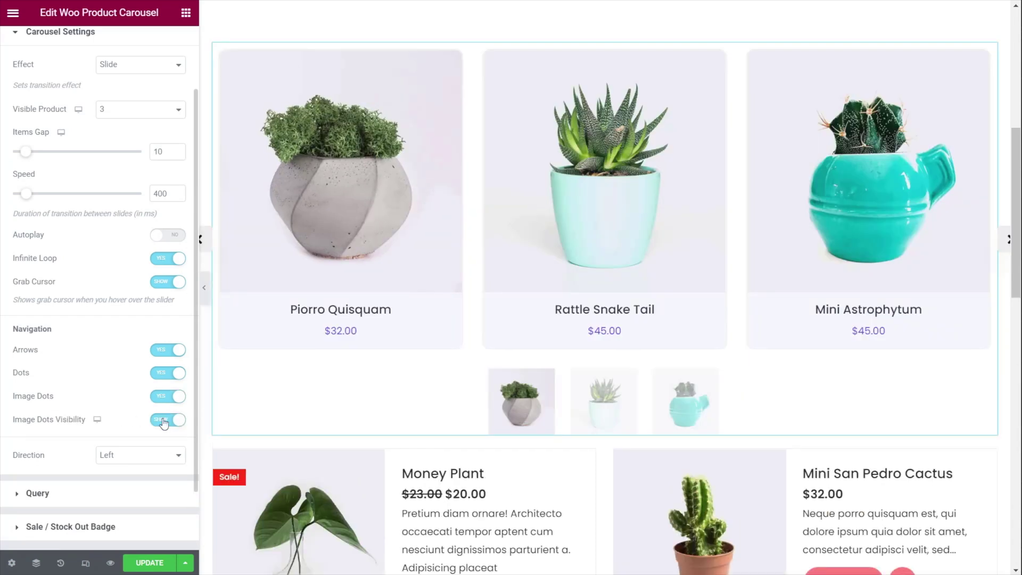
click(164, 421)
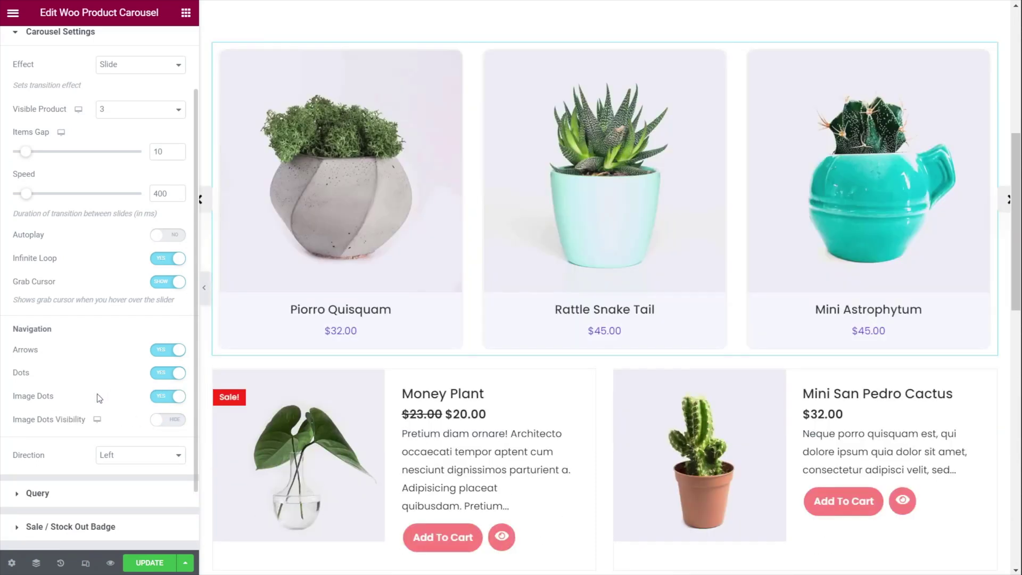
click(153, 457)
click(108, 407)
scroll(107, 479, down, 2)
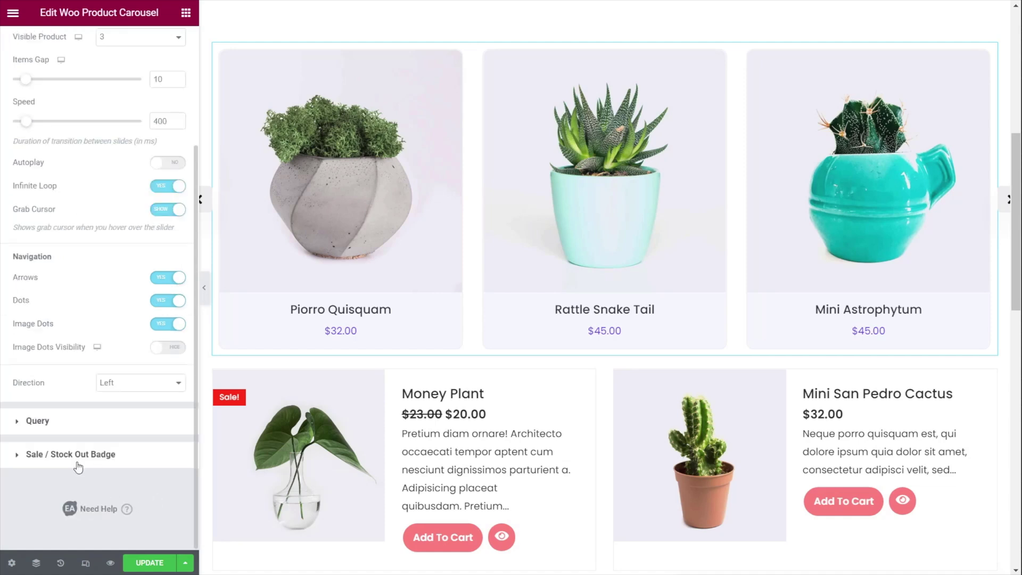
Examine the style presets available for the carousel's sale and stock-out badge.
click(60, 455)
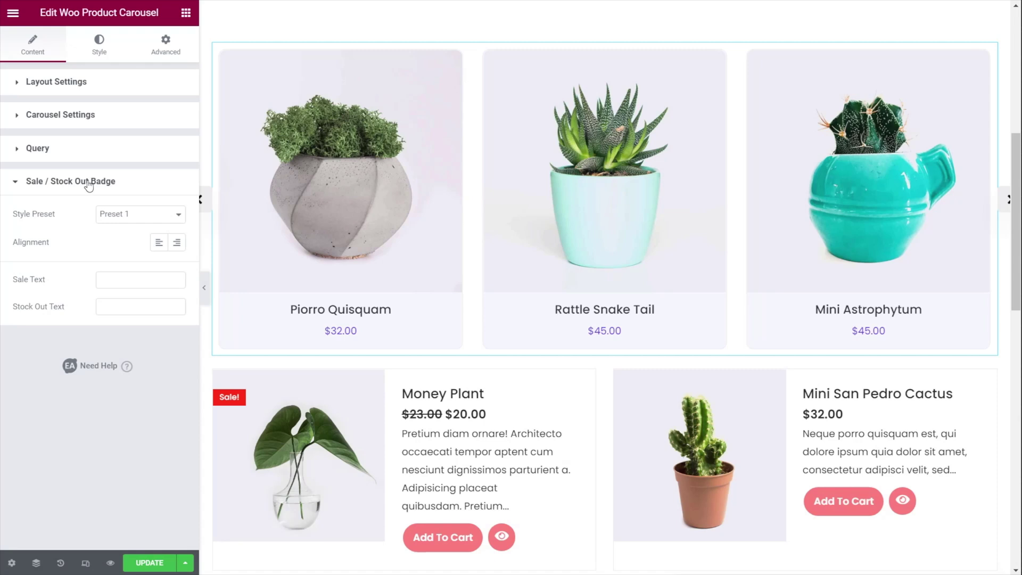
click(139, 216)
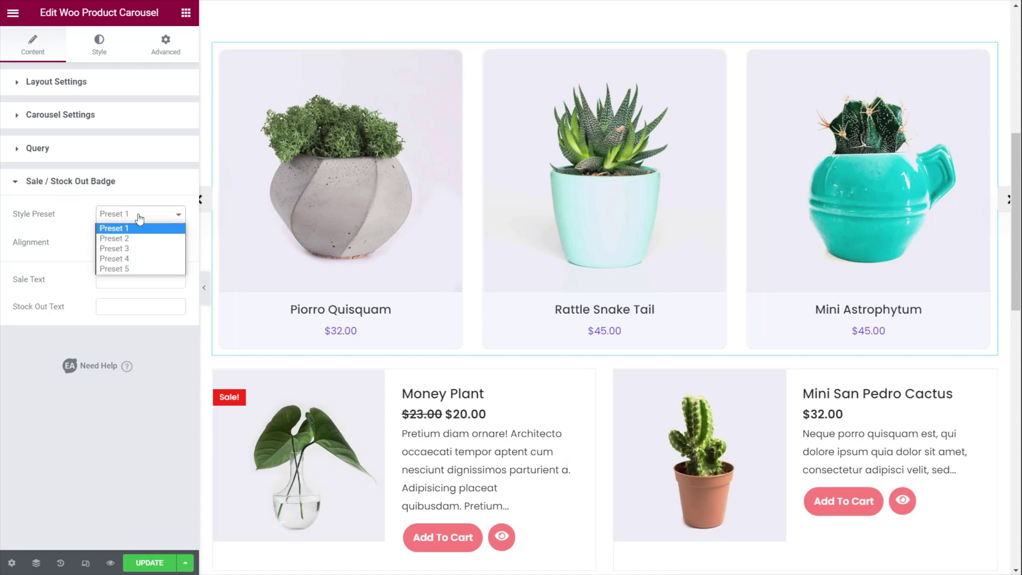
Install and activate the Redirection plugin in the WordPress dashboard.
click(129, 432)
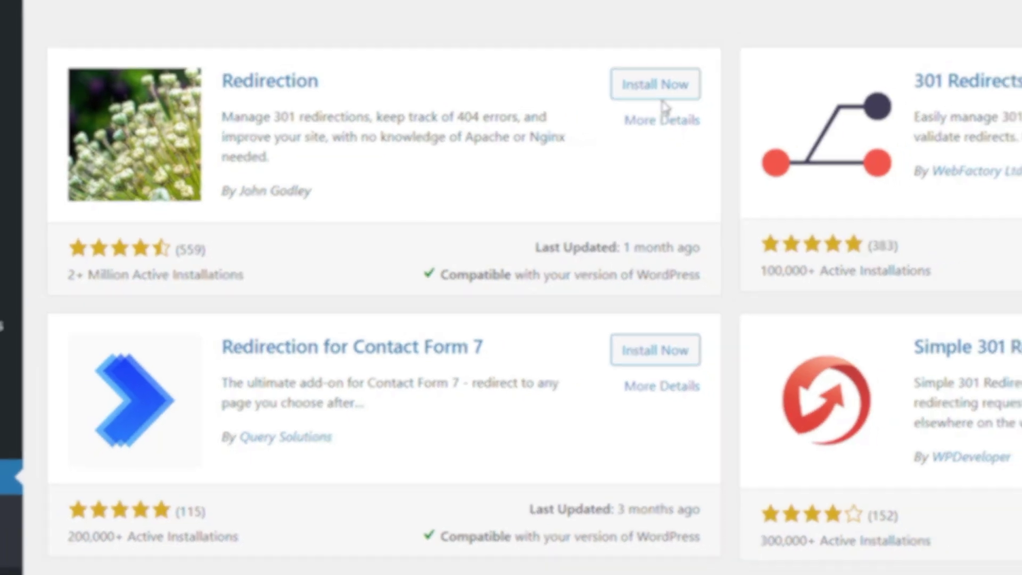
click(694, 64)
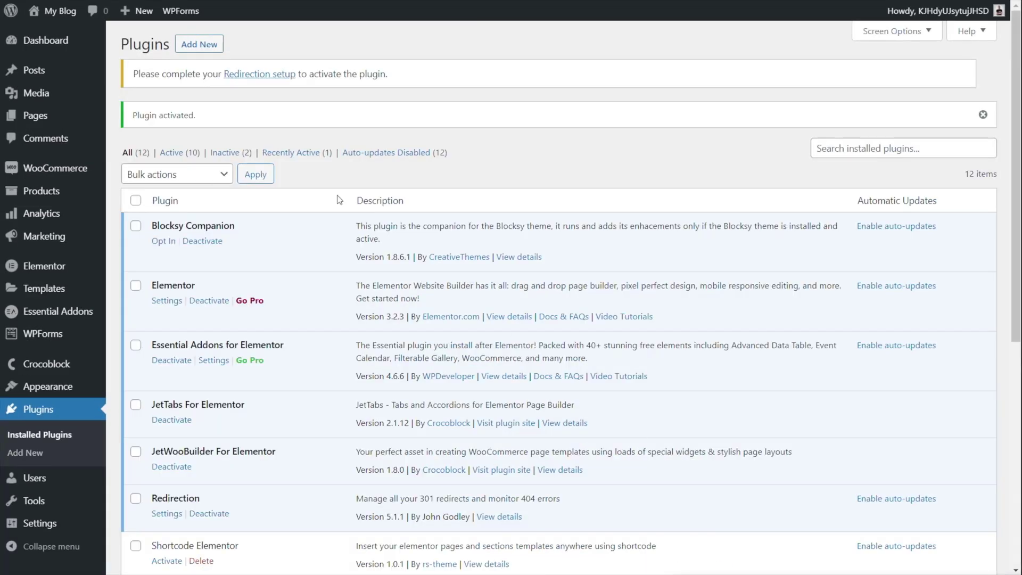
Run the Redirection plugin's setup from the Plugins page through to the finish, leaving its basic setup options unticked.
click(252, 78)
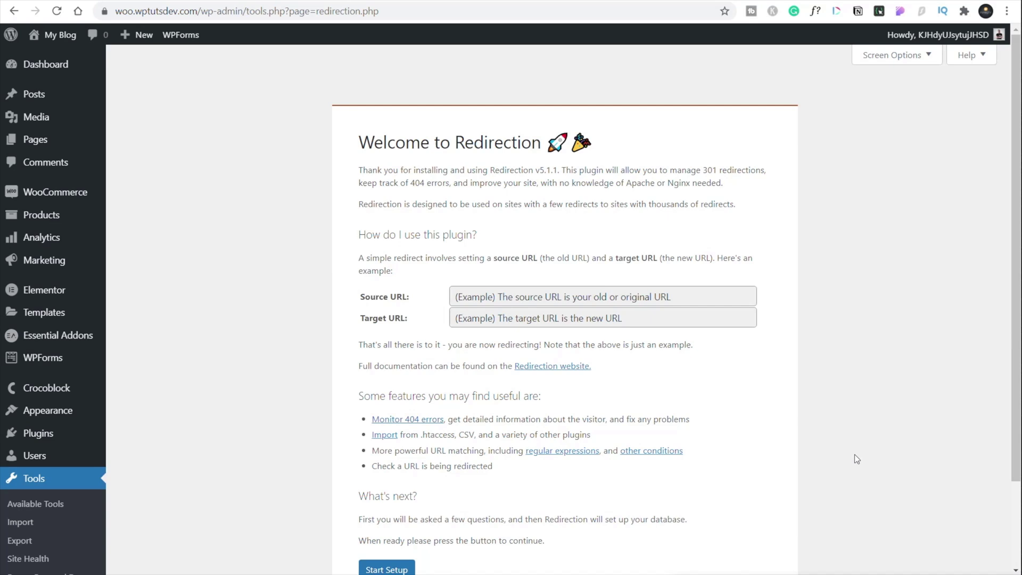
scroll(856, 459, down, 1)
click(382, 506)
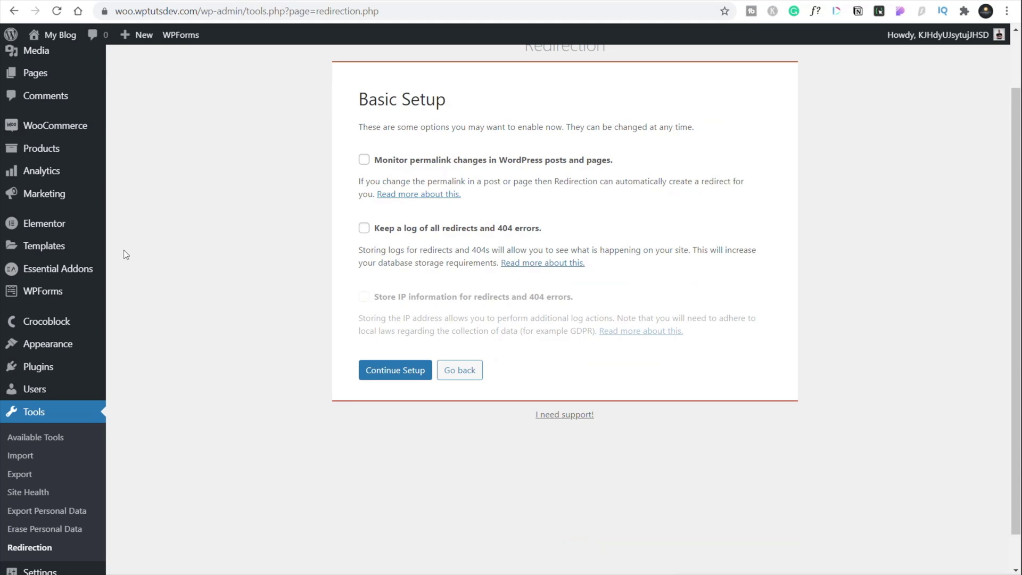
click(404, 370)
click(386, 316)
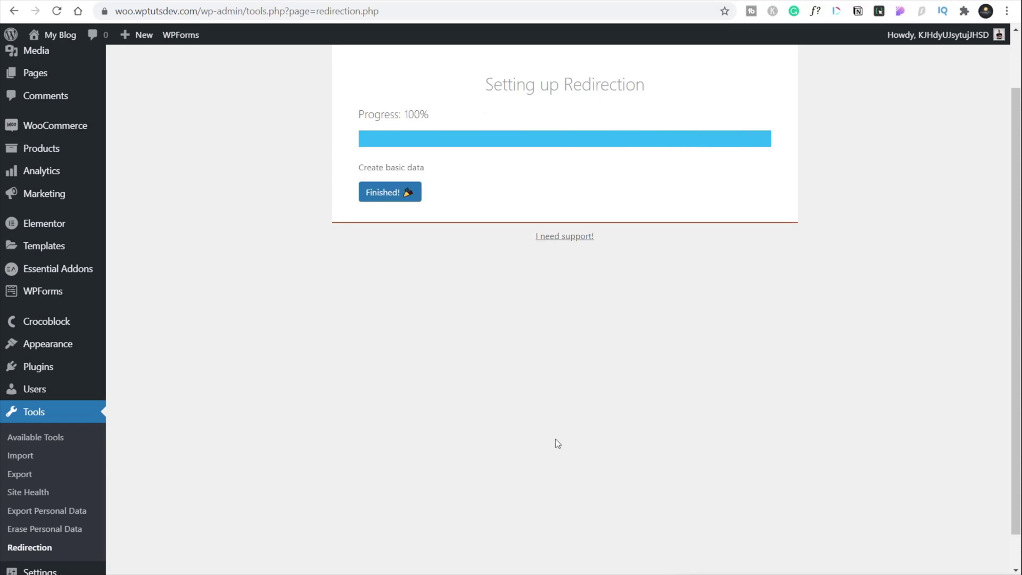
click(389, 196)
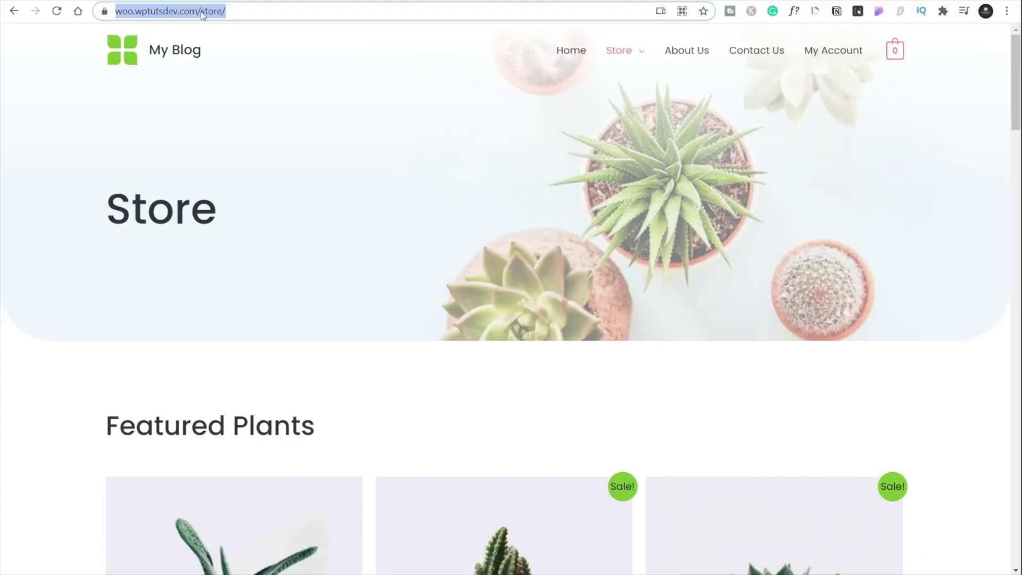
Copy /store/ from the Store page's address and paste it as the new redirection's source URL.
click(223, 14)
drag(228, 11, 256, 11)
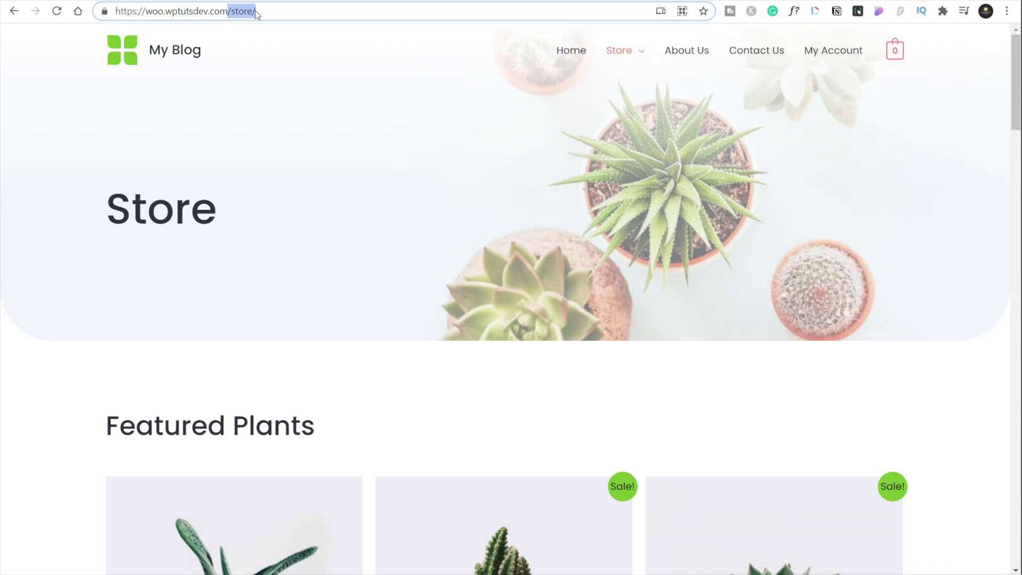
right_click(244, 12)
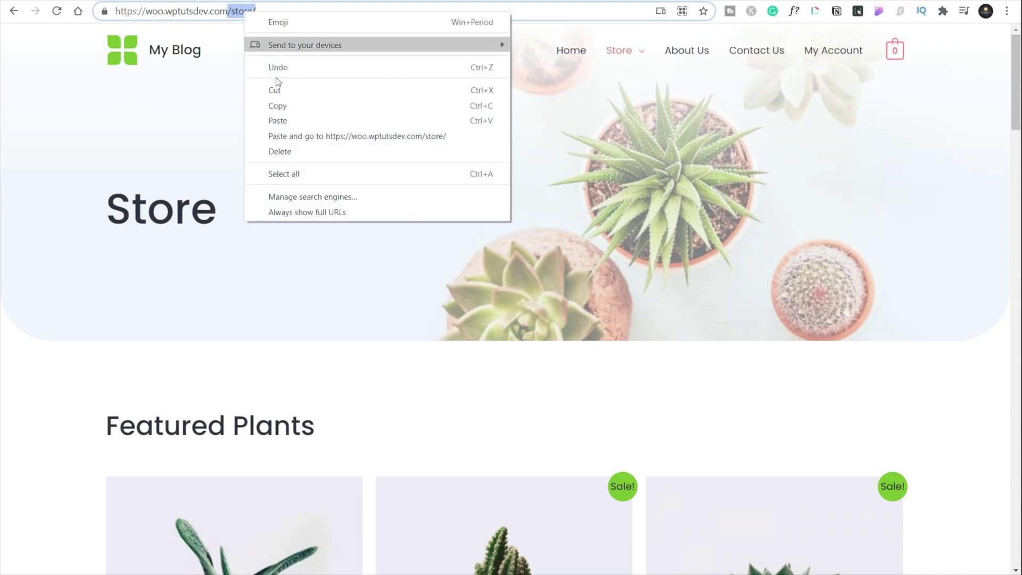
click(286, 106)
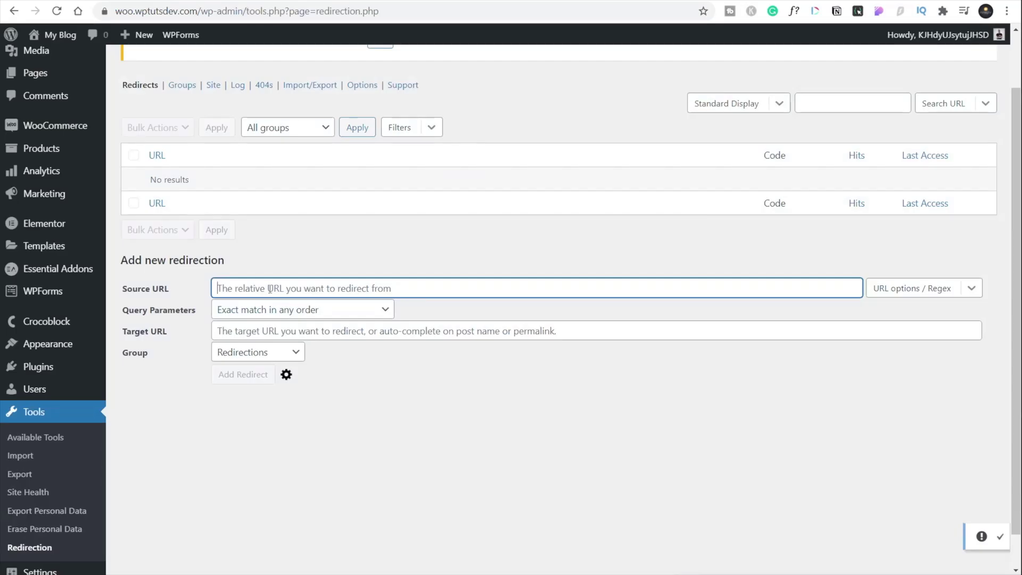
key(ctrl+v)
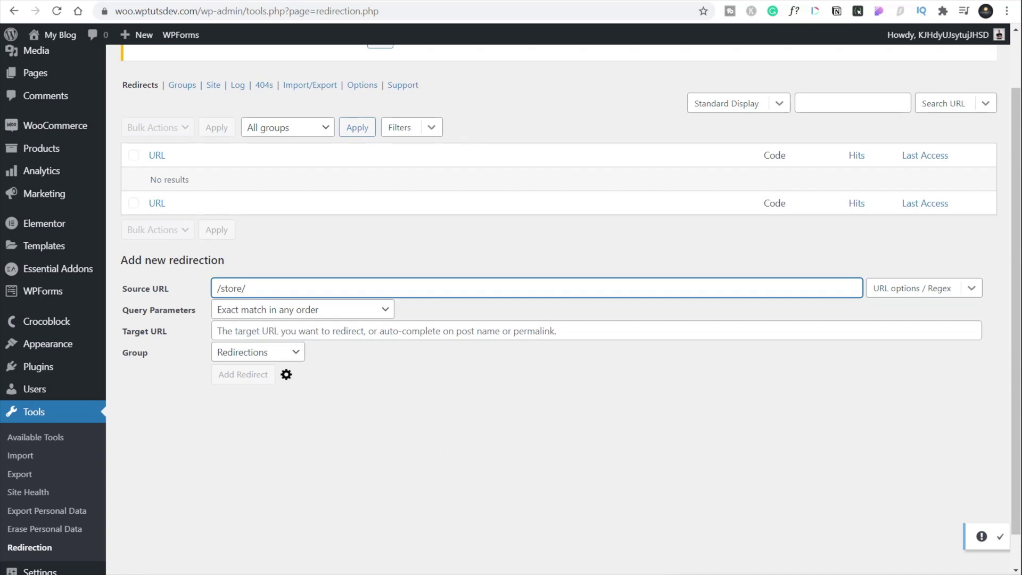
key(alt+Tab)
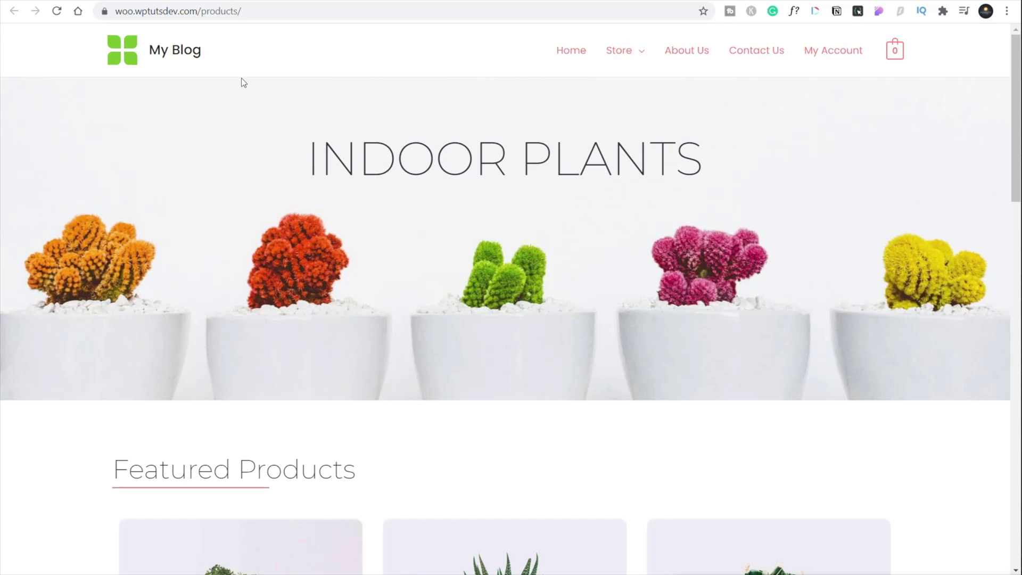
drag(256, 12, 119, 15)
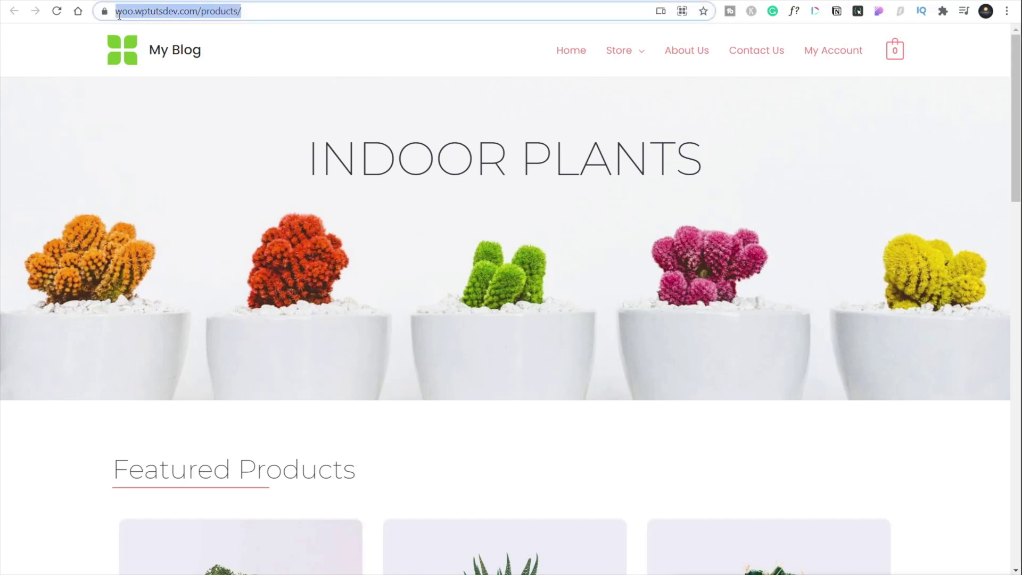
right_click(123, 14)
click(161, 106)
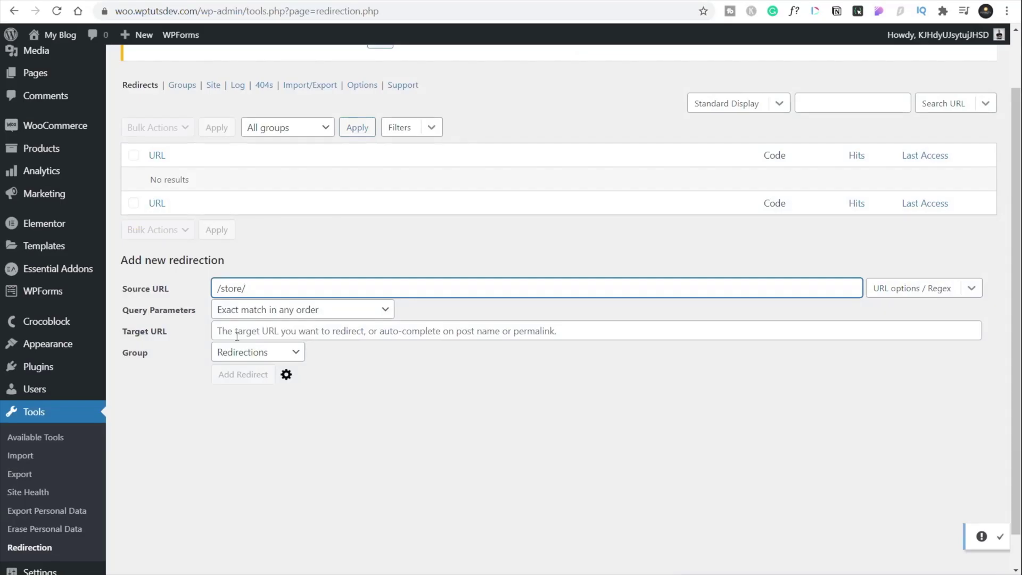
click(241, 332)
right_click(241, 331)
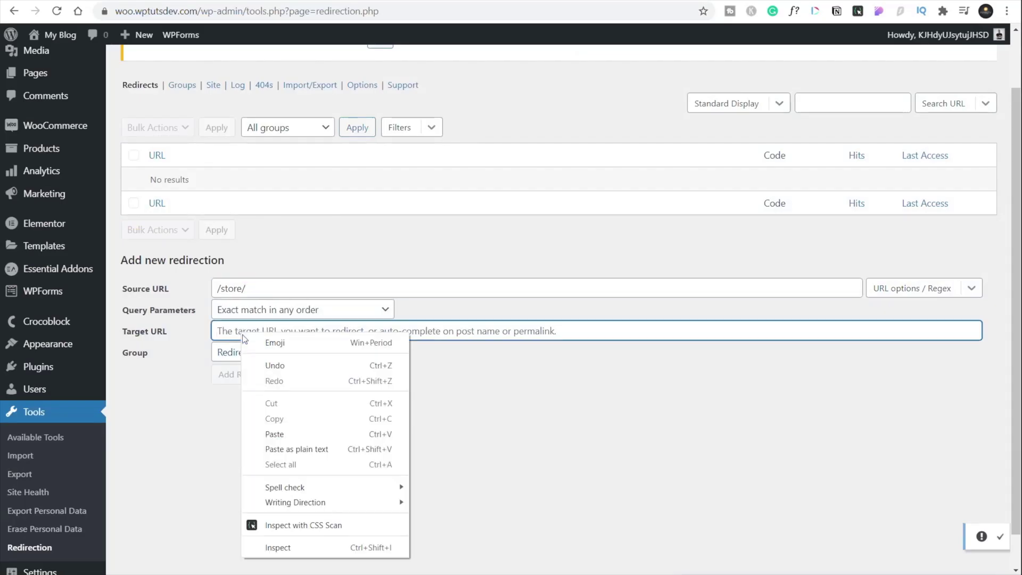
click(282, 429)
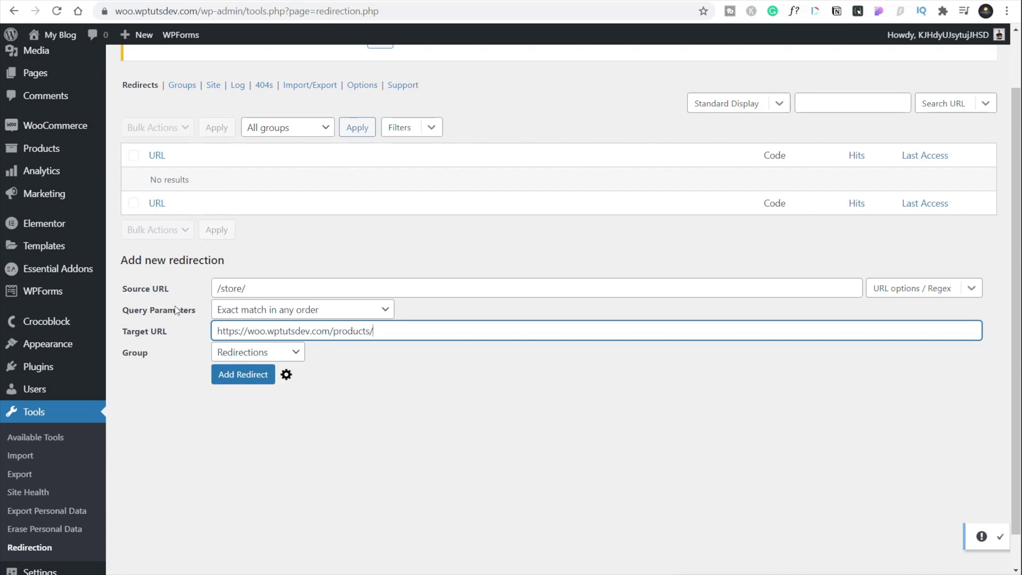
click(297, 355)
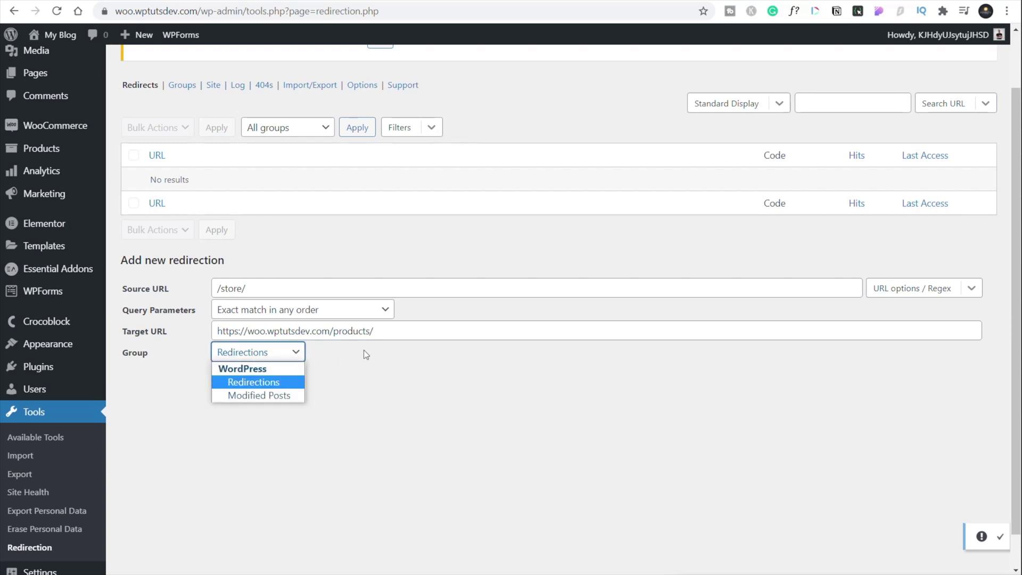
click(382, 349)
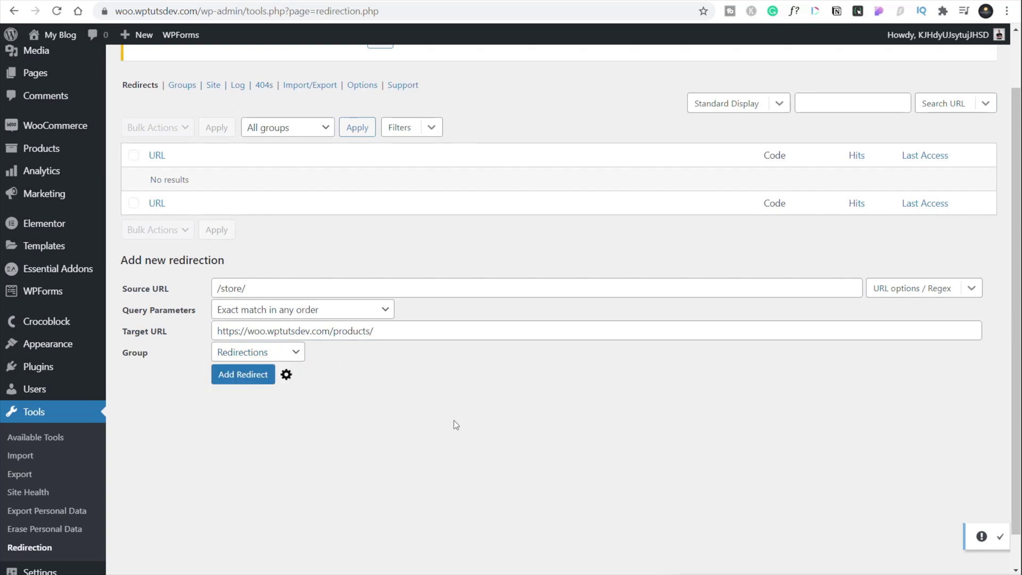
Enable Ignore Slash and Ignore Case for the source URL and add the redirect.
click(966, 290)
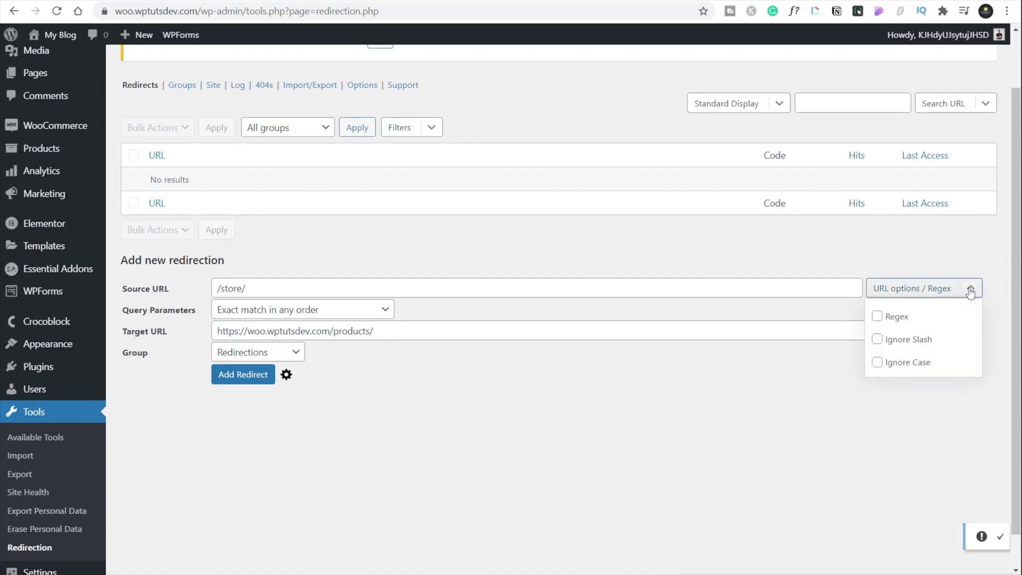
click(898, 343)
click(903, 364)
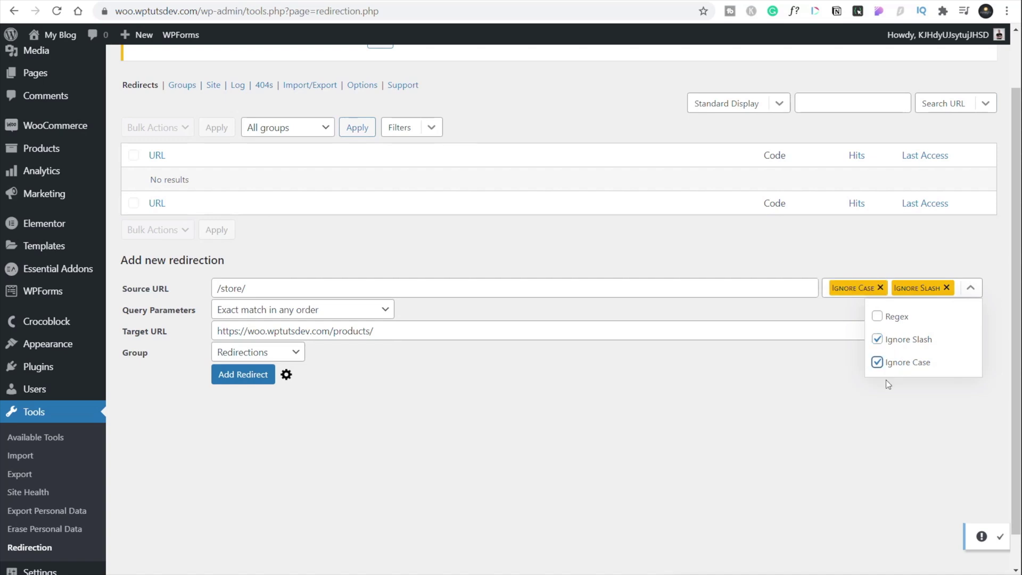
click(820, 414)
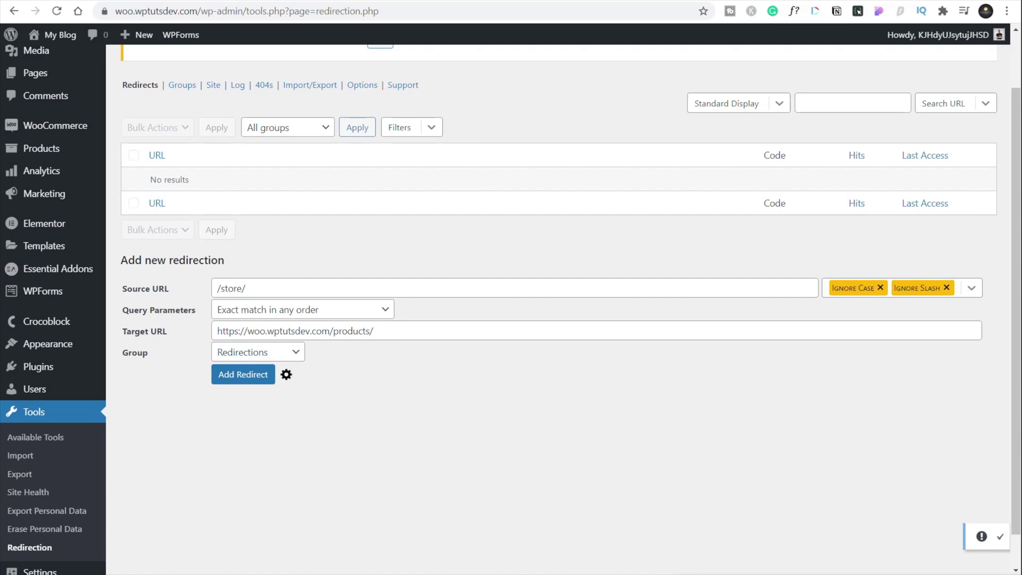
click(251, 377)
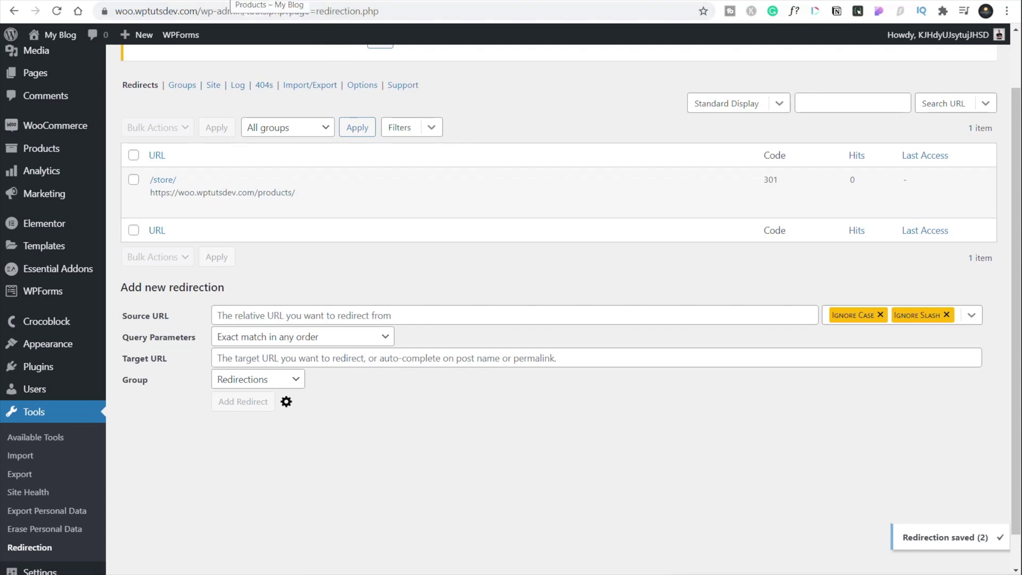
Test the redirect by loading the /store/ address in the browser and look over the page that opens.
click(269, 1)
key(Return)
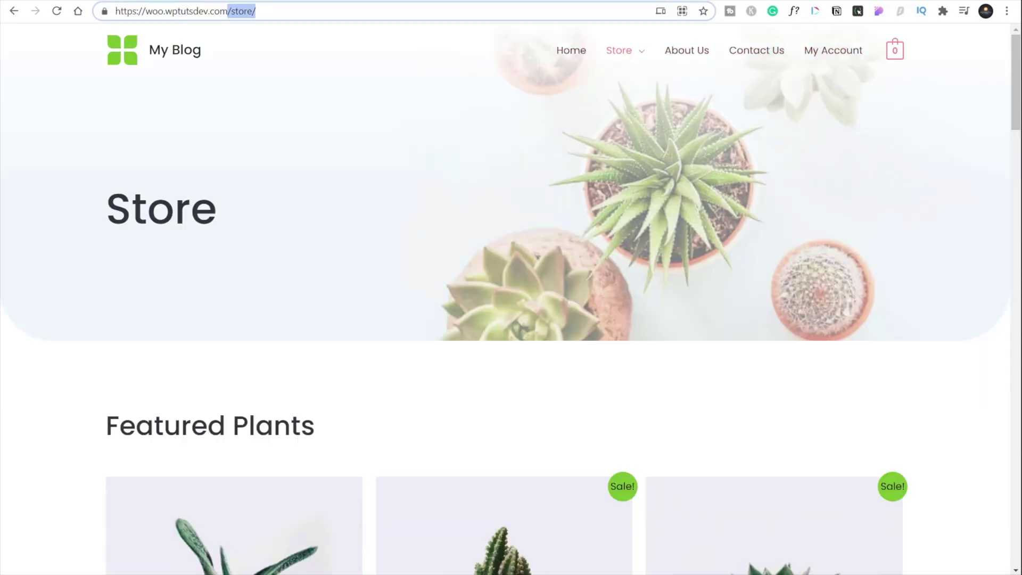
click(279, 12)
key(Return)
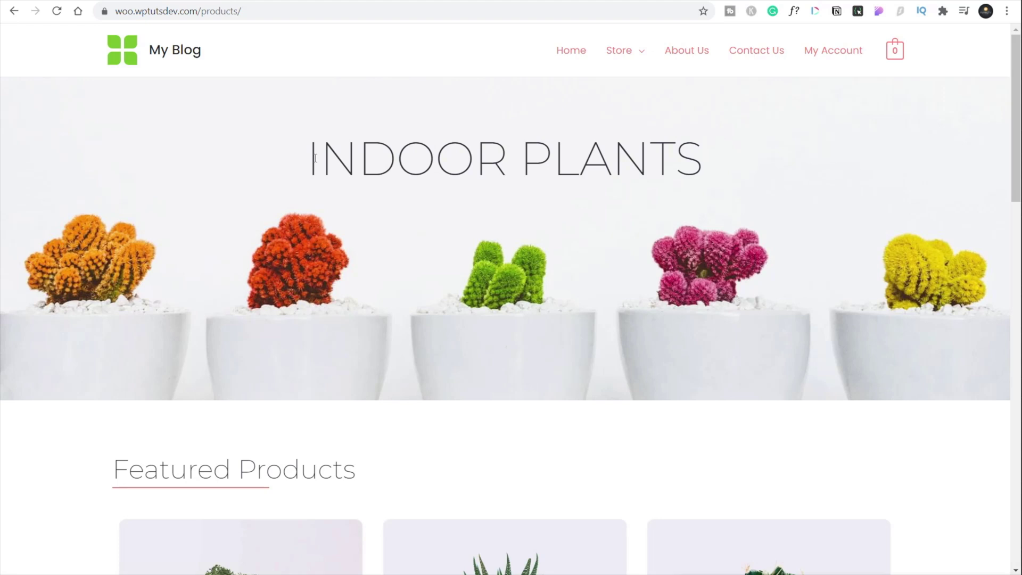
scroll(401, 292, down, 5)
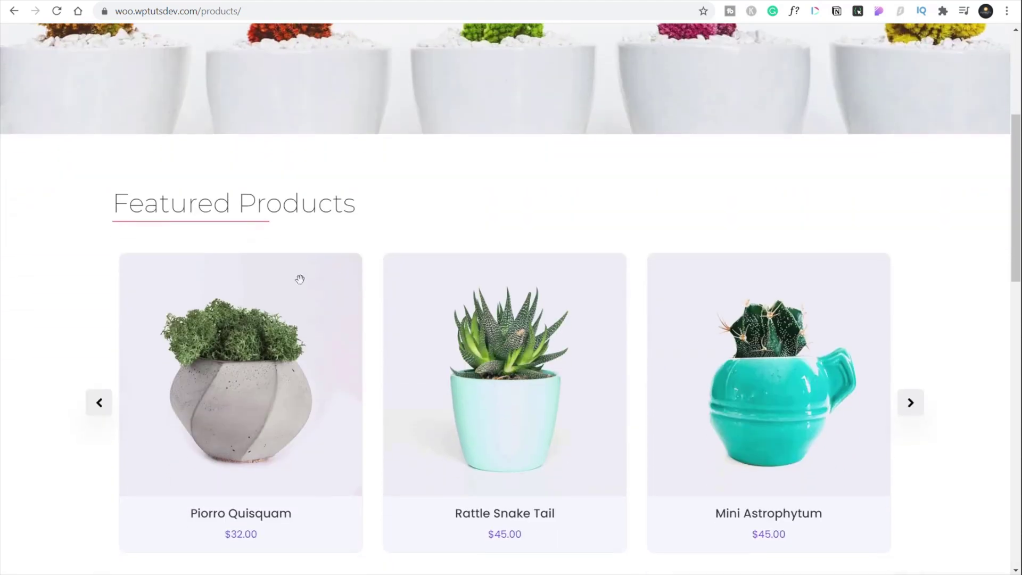
scroll(414, 274, up, 5)
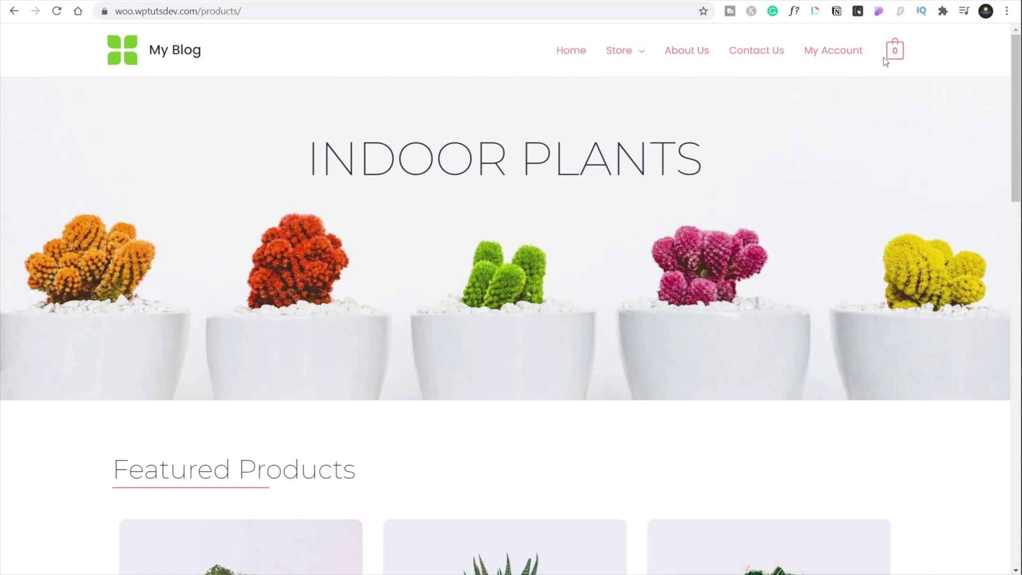
Test the empty cart's Return to Shop link and look through the featured and latest products on the page it opens.
mouse_move(895, 57)
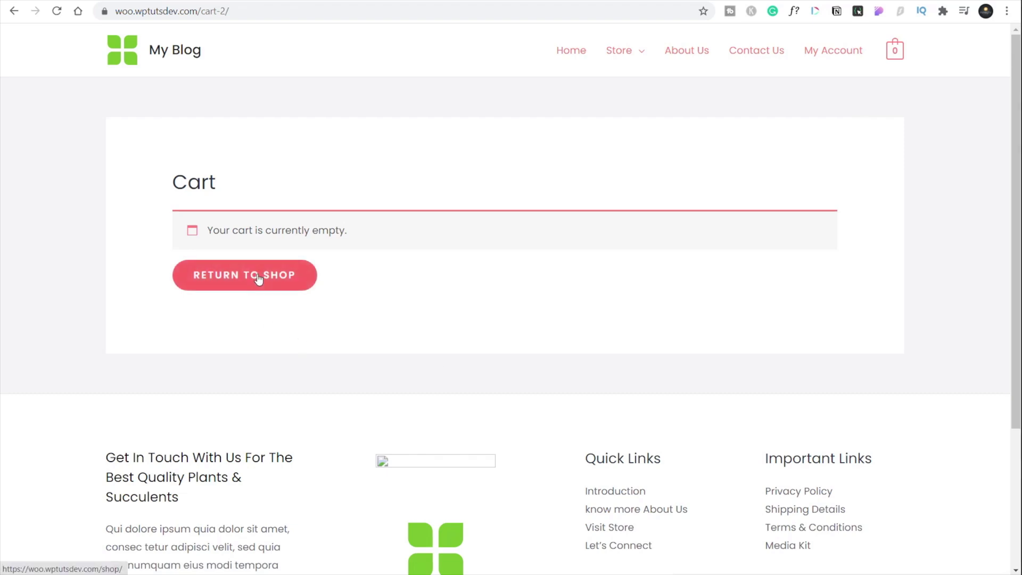
click(259, 276)
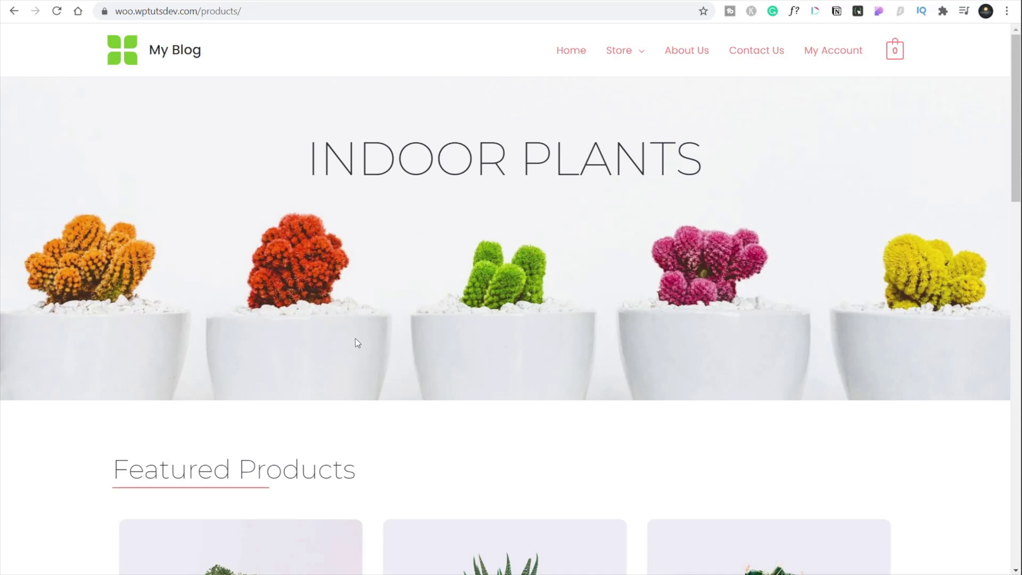
scroll(357, 342, down, 10)
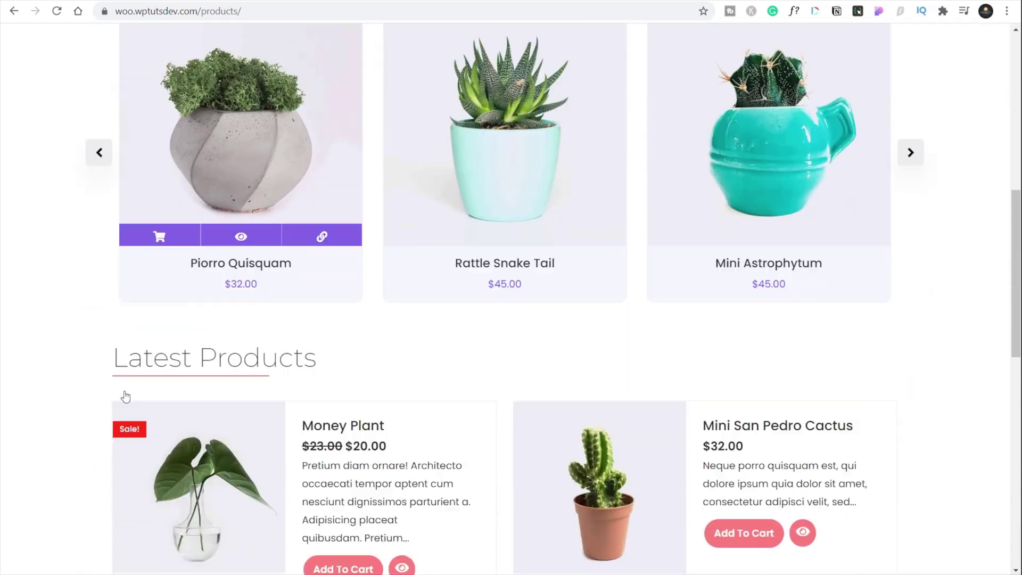
scroll(87, 404, down, 2)
scroll(87, 404, up, 6)
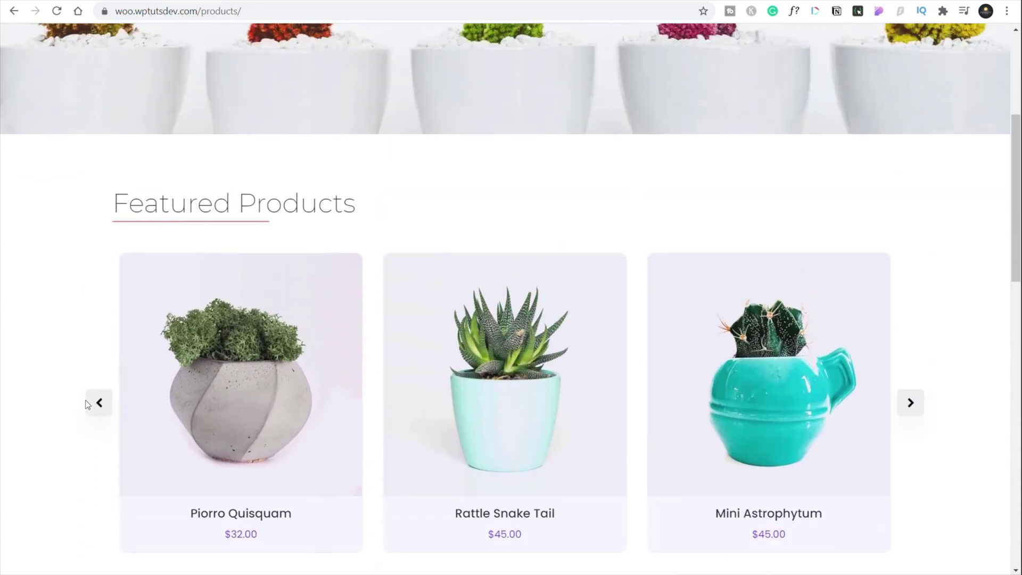
scroll(87, 403, up, 5)
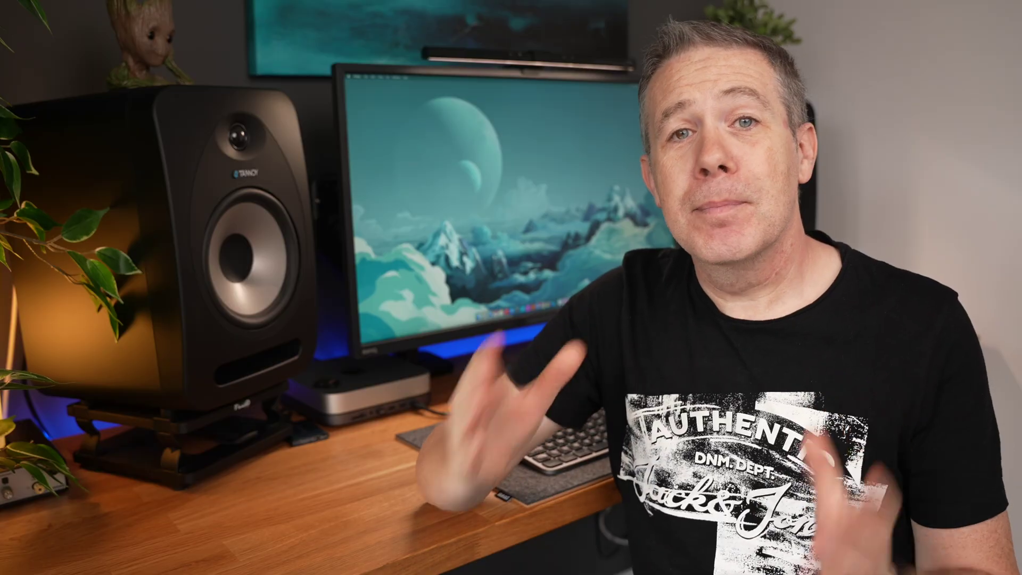